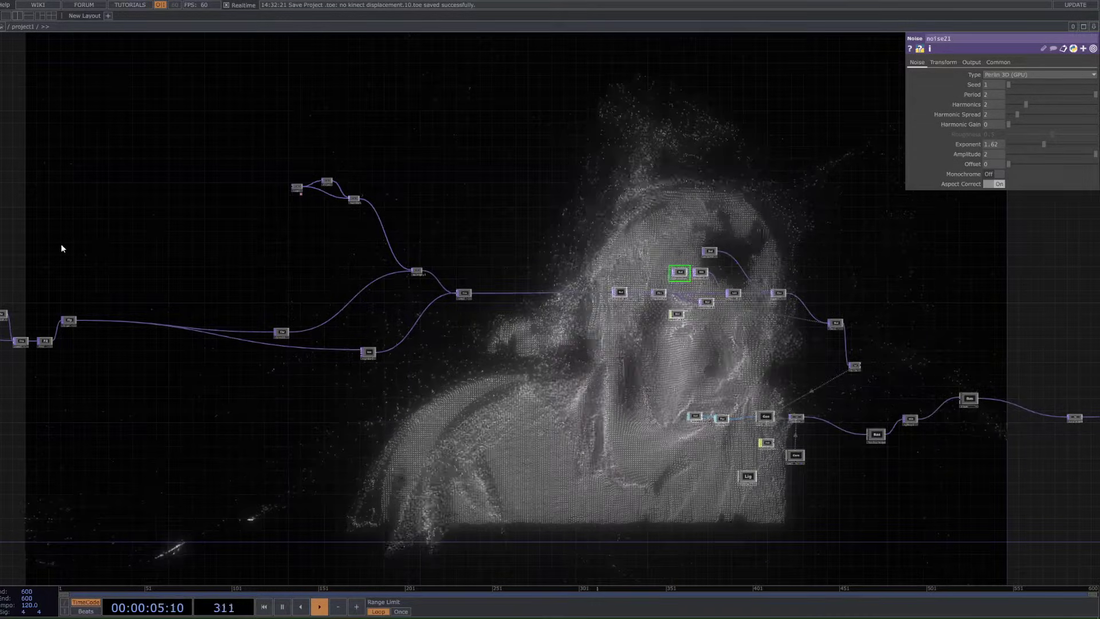
# Step: Turn off the background display of the Null TOP near the end of the network
pyautogui.moveTo(93, 271); pyautogui.dragTo(246, 284)
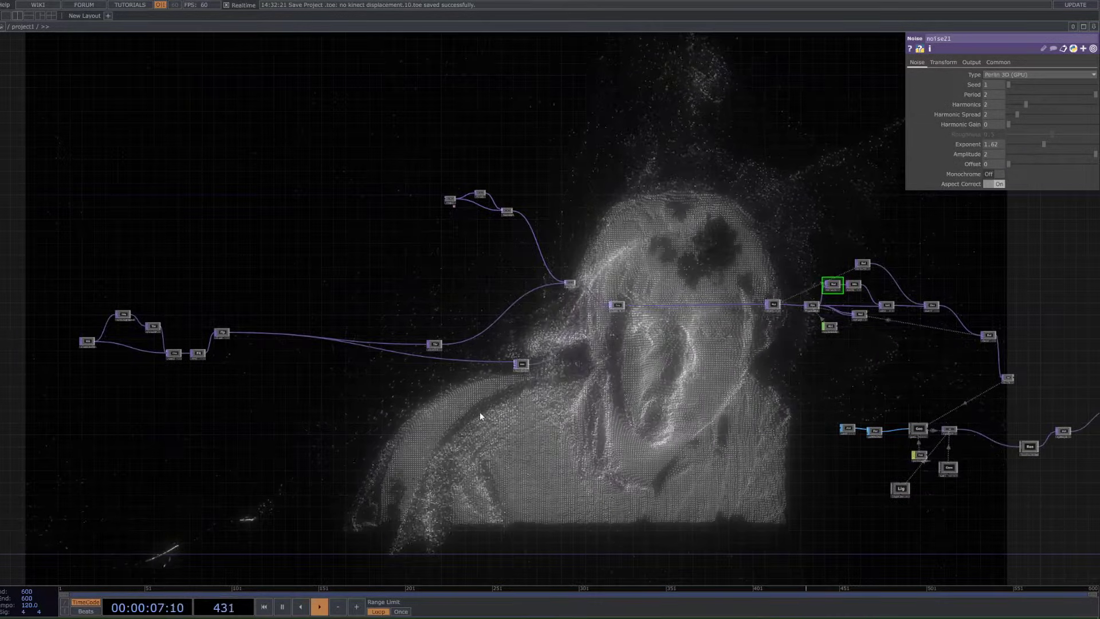
pyautogui.scroll(2, 377, 372)
pyautogui.moveTo(396, 395); pyautogui.dragTo(596, 400)
pyautogui.scroll(-2, 597, 400)
pyautogui.moveTo(859, 416); pyautogui.dragTo(363, 367)
pyautogui.scroll(3, 936, 388)
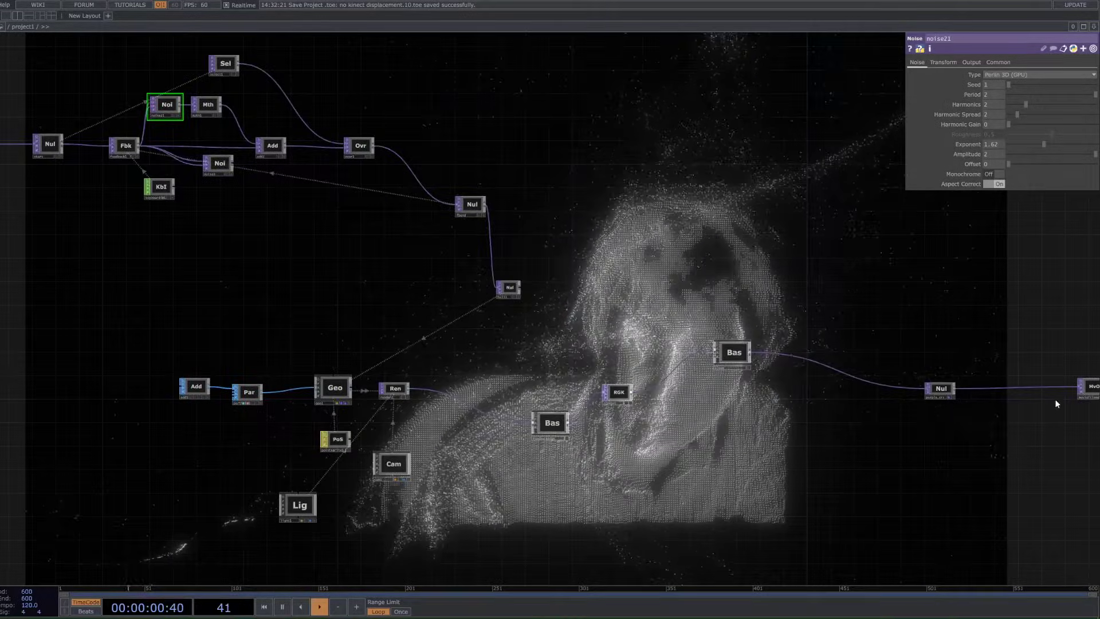
pyautogui.click(949, 397)
# Step: Try adding a second Video Device In TOP below the existing one, then undo its creation
pyautogui.scroll(-3, 676, 413)
pyautogui.moveTo(349, 394); pyautogui.dragTo(582, 383)
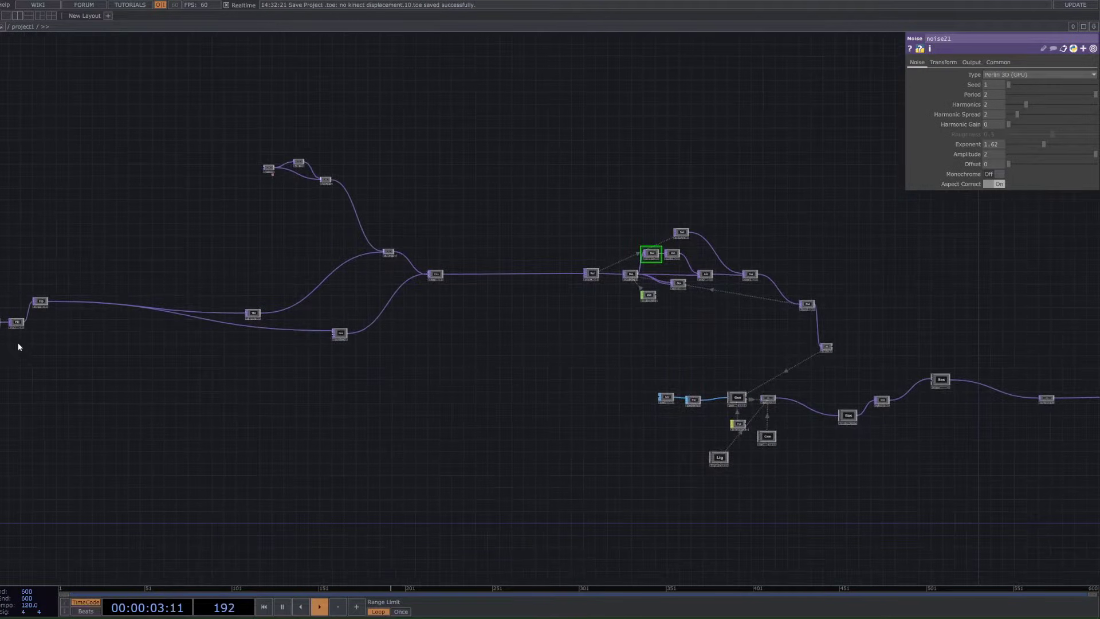
pyautogui.scroll(2, 7, 341)
pyautogui.hscroll(-5, 91, 407)
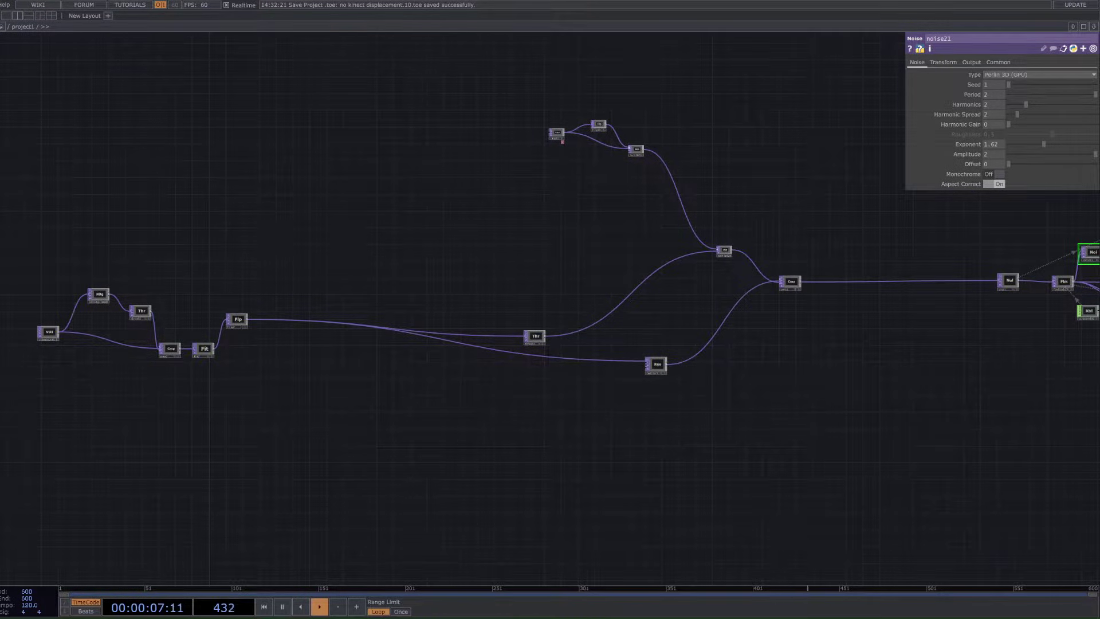
pyautogui.scroll(5, 135, 390)
pyautogui.moveTo(175, 487); pyautogui.dragTo(171, 431)
pyautogui.press('Tab')
pyautogui.write('vide')
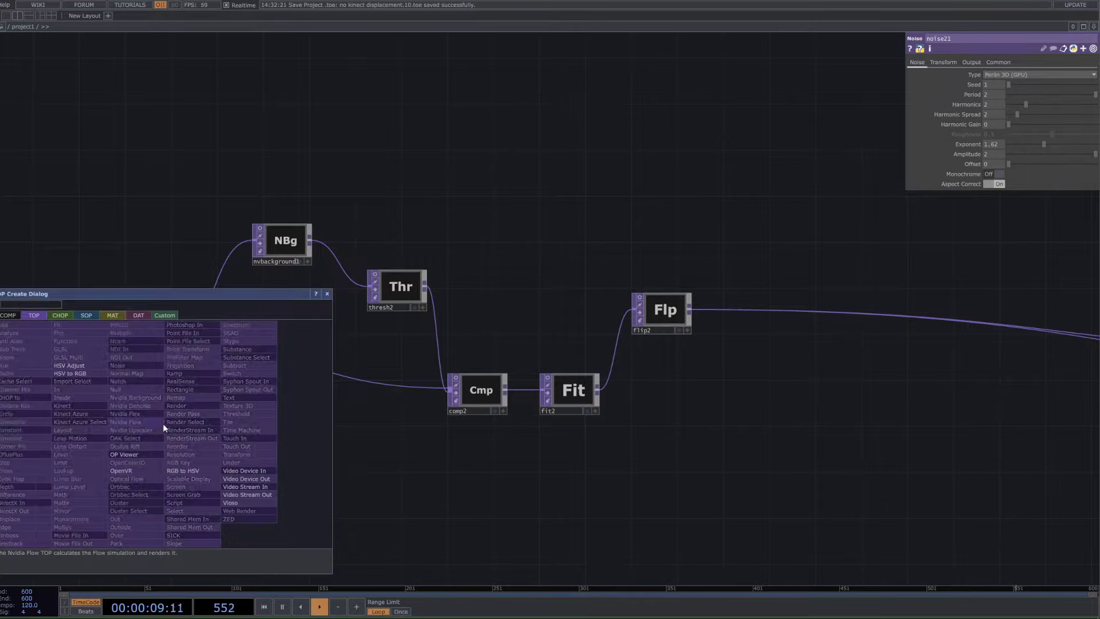
pyautogui.click(251, 472)
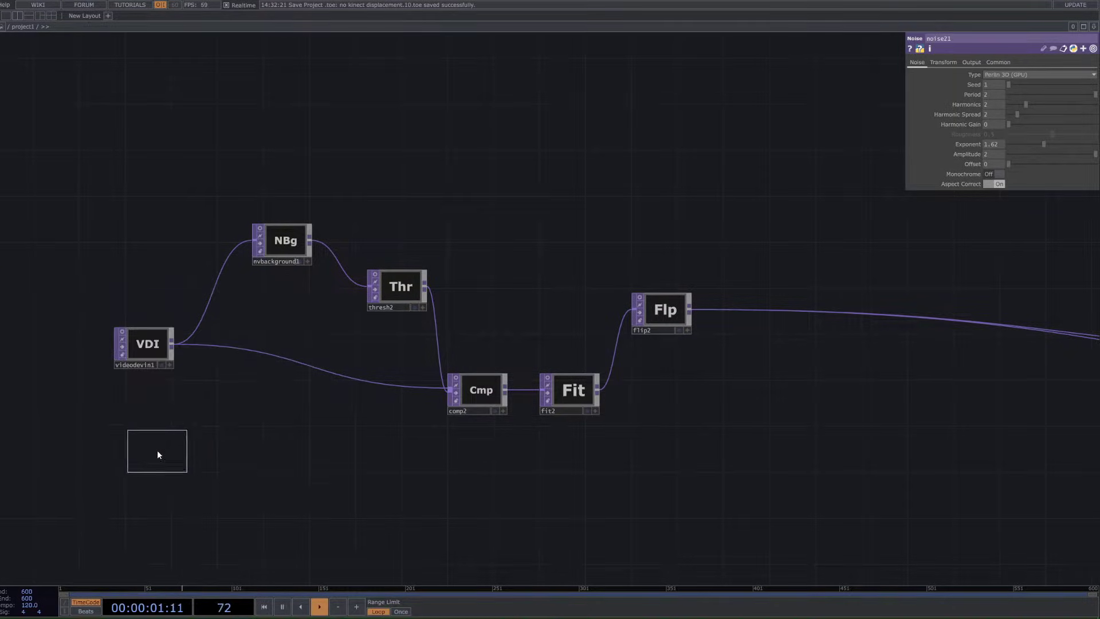
pyautogui.click(158, 449)
pyautogui.hotkey('ctrl', 'z')
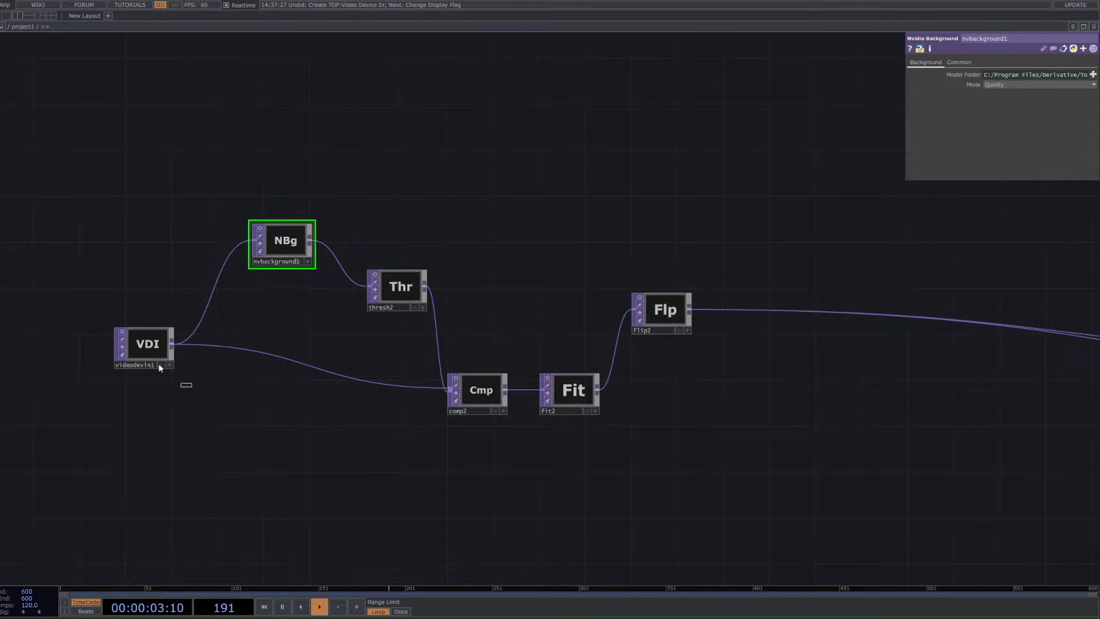
# Step: Check the videodevin1 camera settings and turn on the live viewers of thresh2 and nvbackground1
pyautogui.click(158, 363)
pyautogui.scroll(-2, 278, 376)
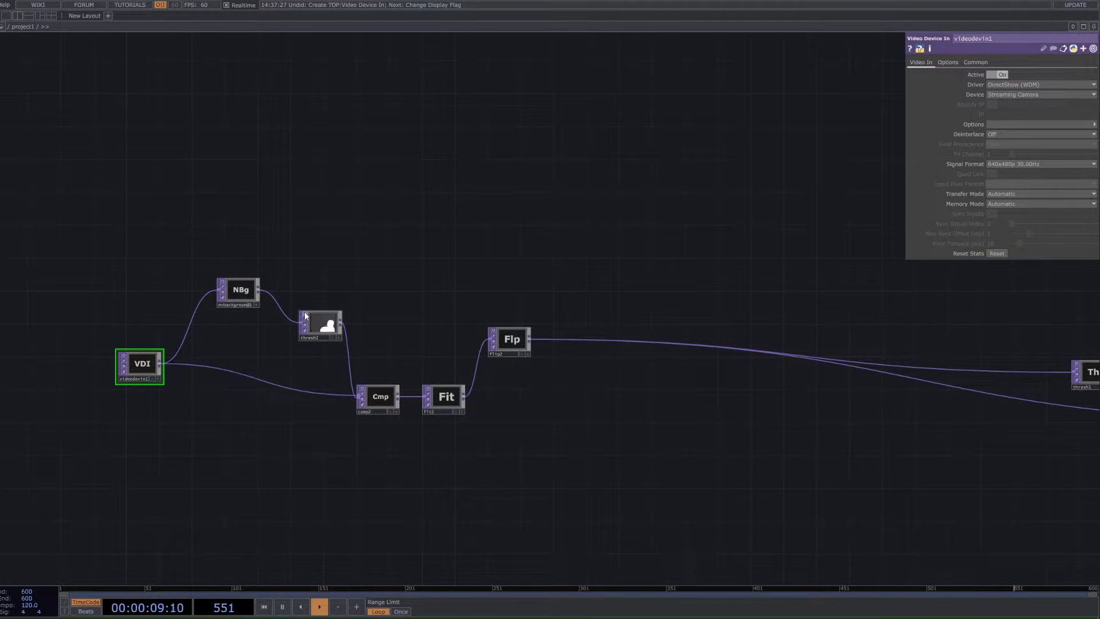
pyautogui.scroll(2, 315, 318)
pyautogui.click(344, 340)
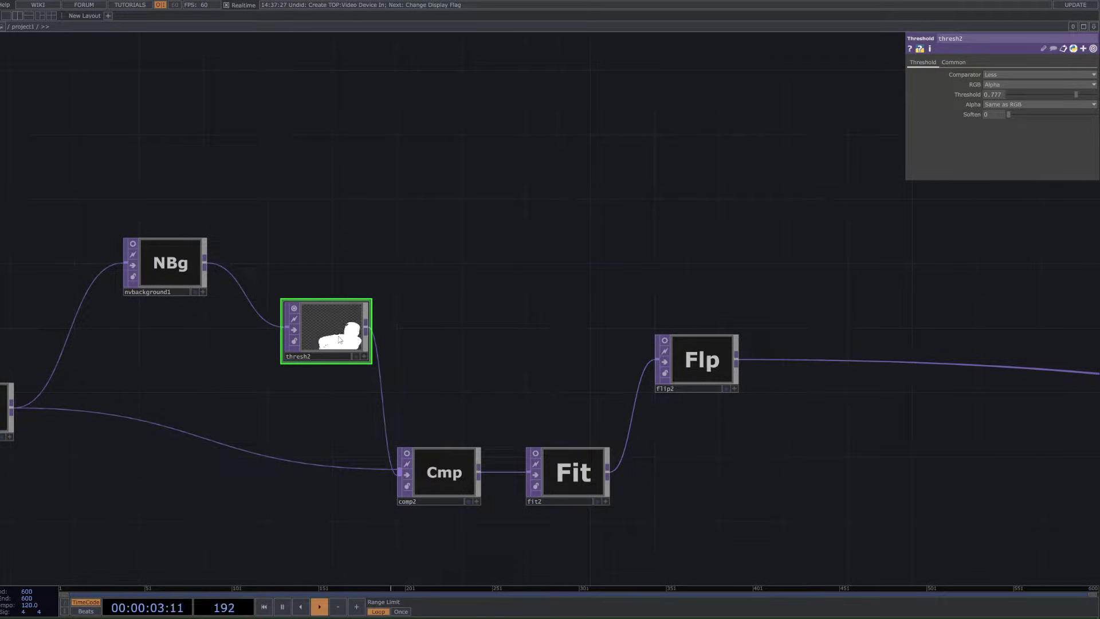
pyautogui.click(133, 254)
pyautogui.click(166, 259)
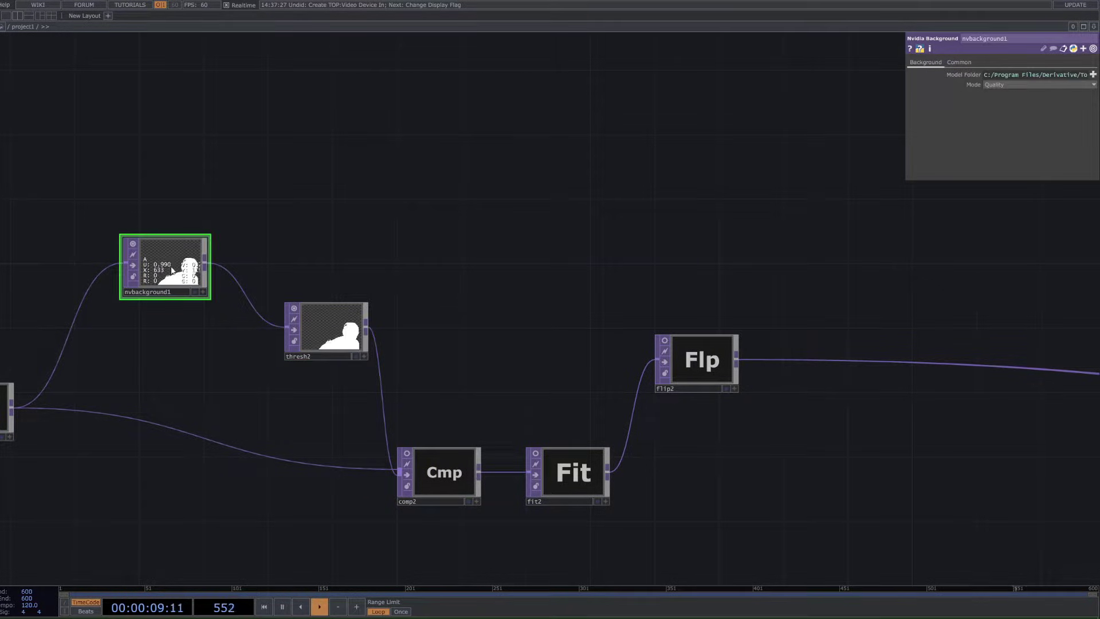
# Step: Look up the Nvidia Background TOP in the list of operators that can follow videodevin1
pyautogui.scroll(-3, 208, 373)
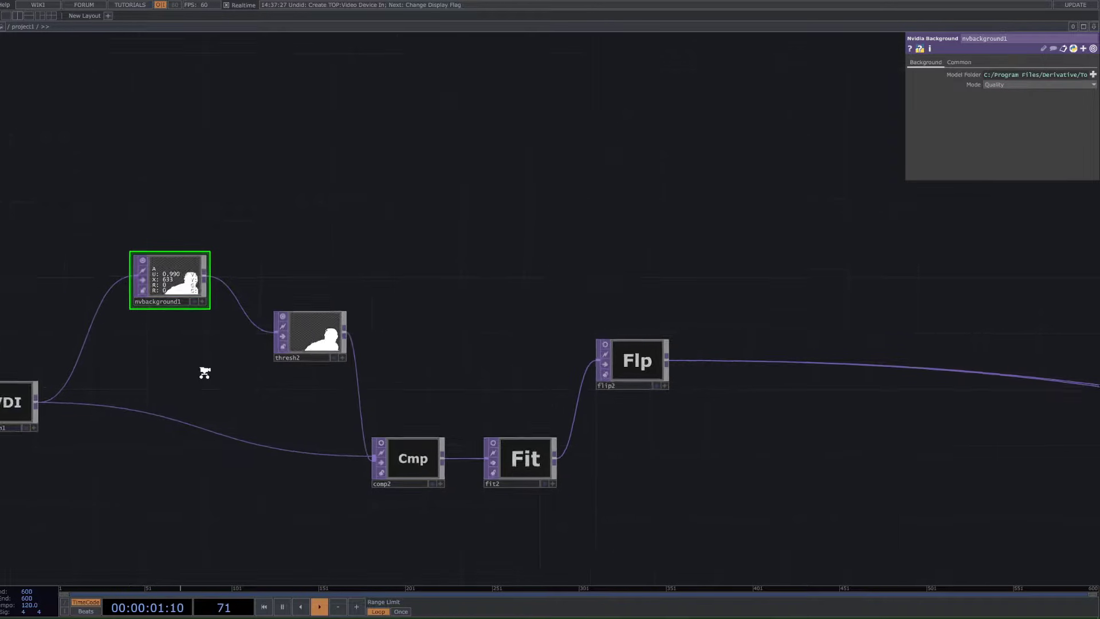
pyautogui.rightClick(69, 394)
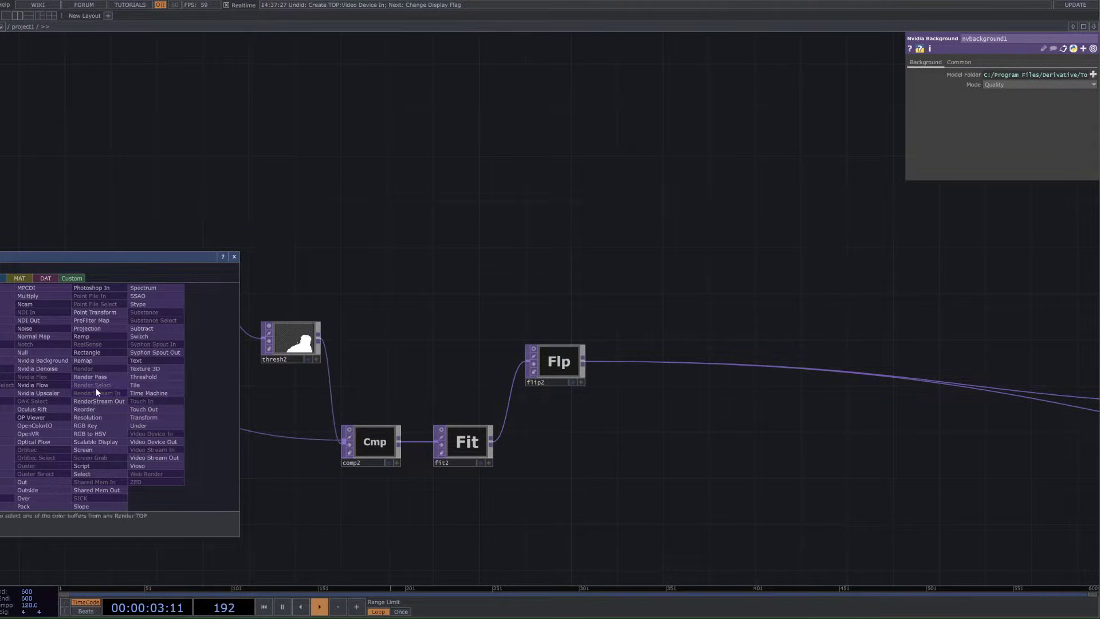
pyautogui.click(67, 361)
pyautogui.click(172, 295)
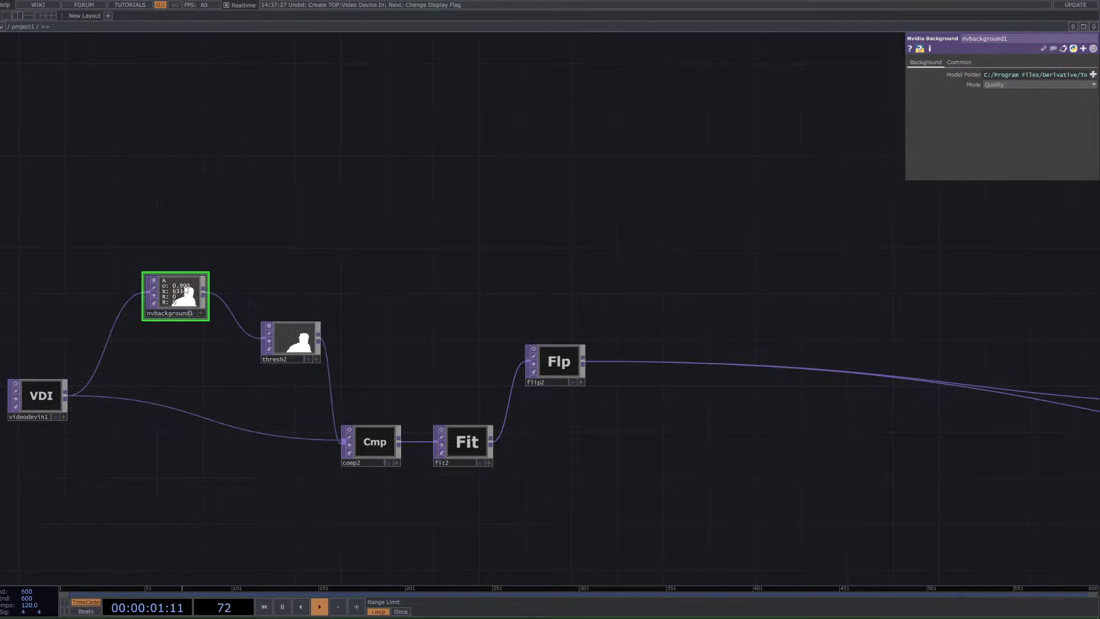
# Step: Try bypassing nvbackground1 and setting thresh2's comparator to Greater with a threshold of 1
pyautogui.scroll(2, 184, 290)
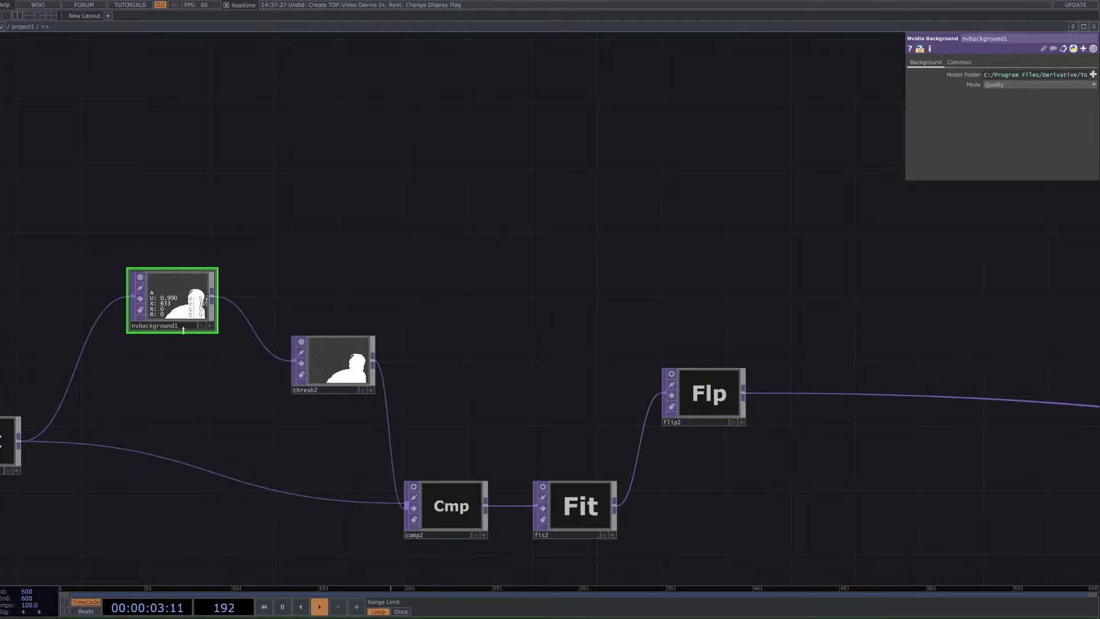
pyautogui.click(332, 363)
pyautogui.click(1018, 84)
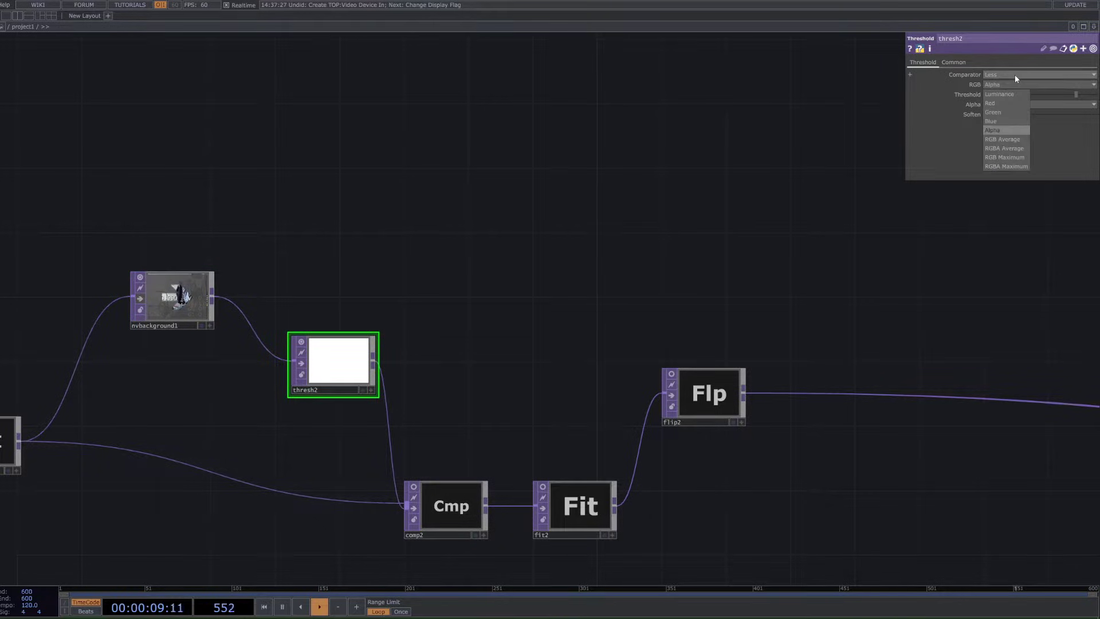
pyautogui.click(1013, 75)
pyautogui.click(992, 93)
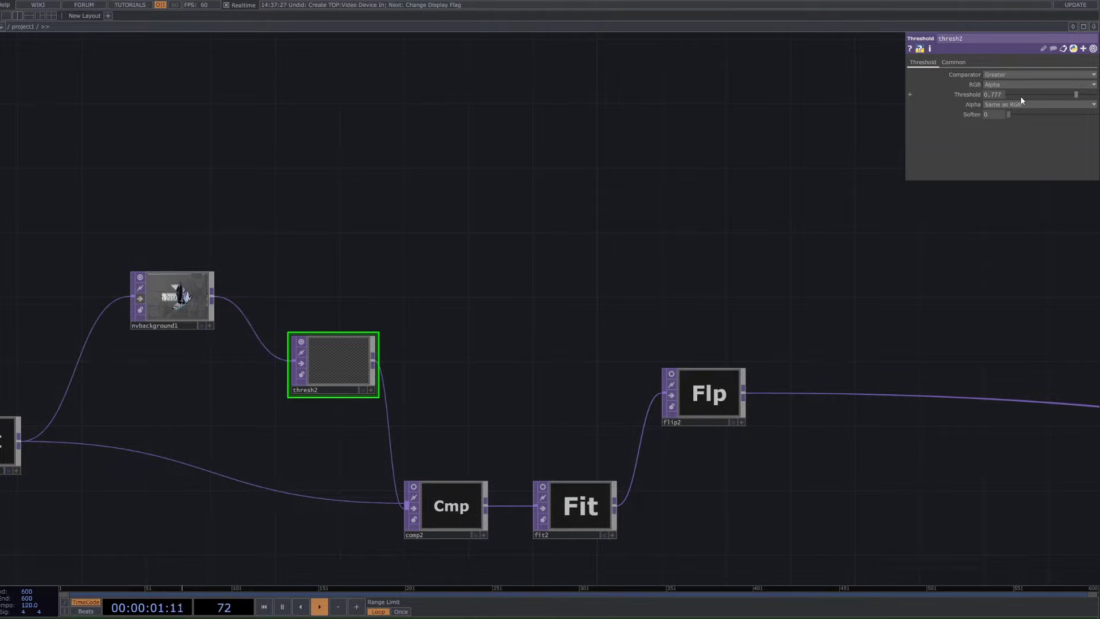
pyautogui.moveTo(1084, 98); pyautogui.dragTo(1099, 100)
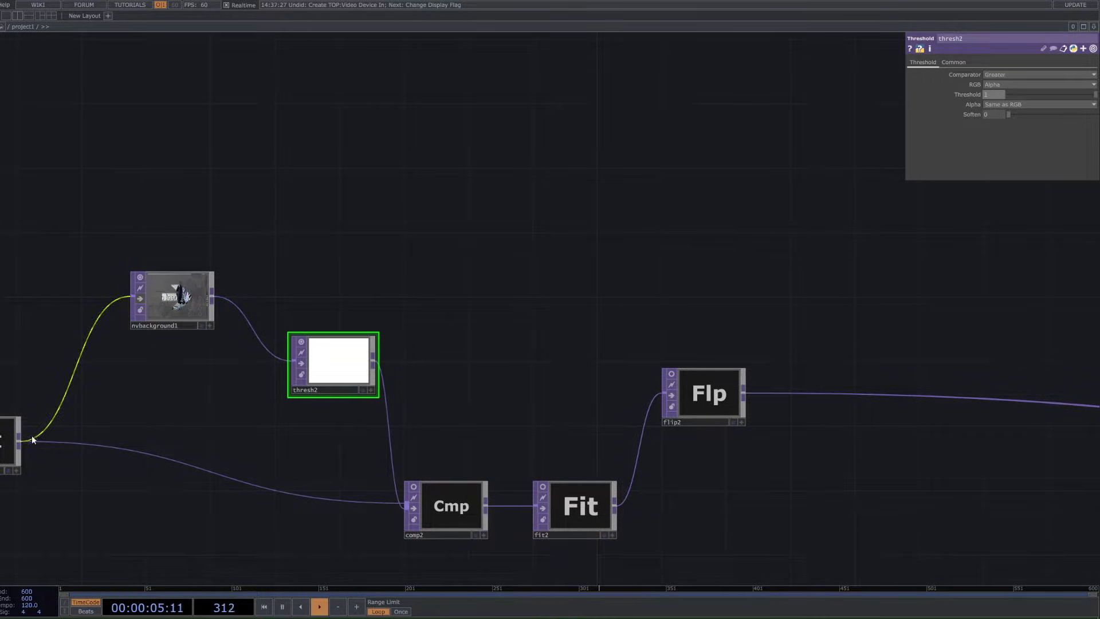
# Step: Try connecting videodevin1 directly to thresh2 with comparator Less, RGB set to Luminance and a threshold of about 0.48
pyautogui.moveTo(19, 440); pyautogui.dragTo(295, 367)
pyautogui.click(1001, 74)
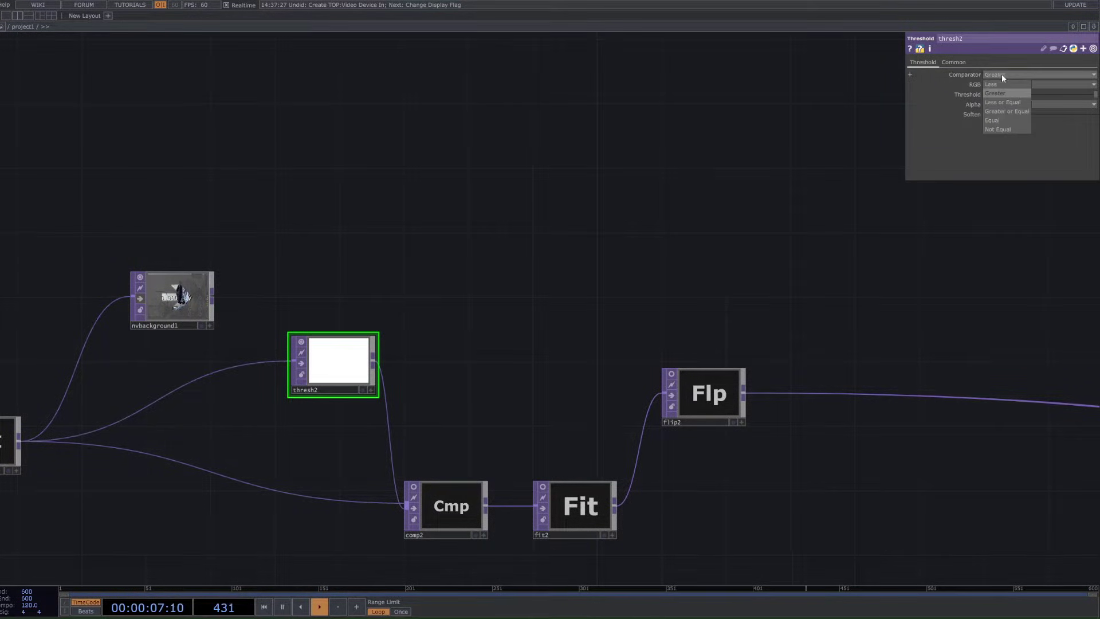
pyautogui.click(1006, 85)
pyautogui.click(1005, 85)
pyautogui.click(999, 95)
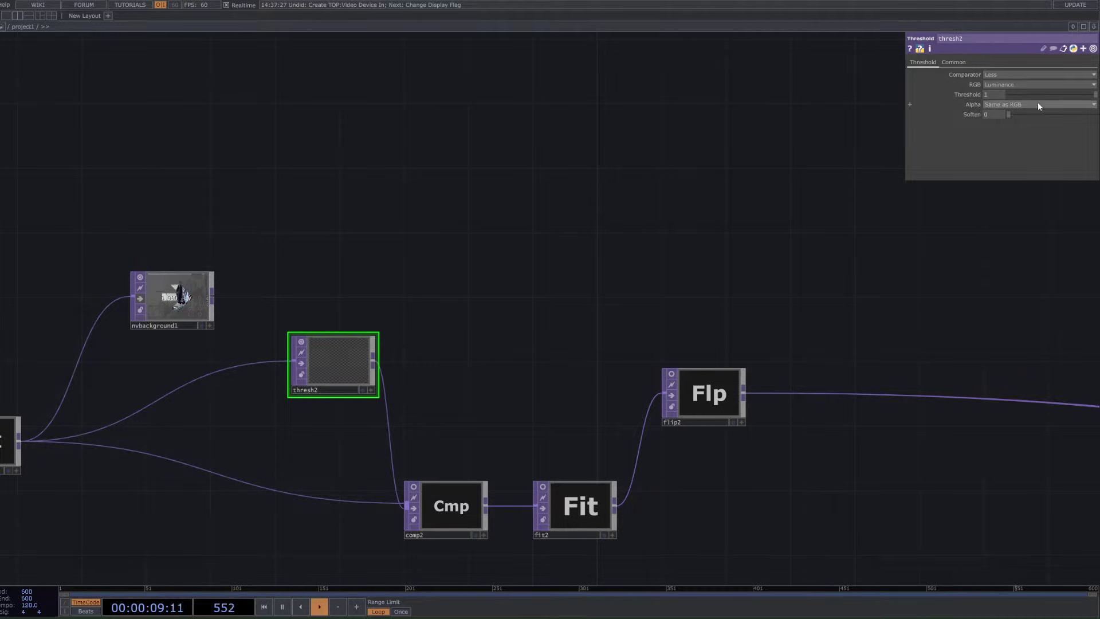
pyautogui.moveTo(1038, 95); pyautogui.dragTo(1050, 97)
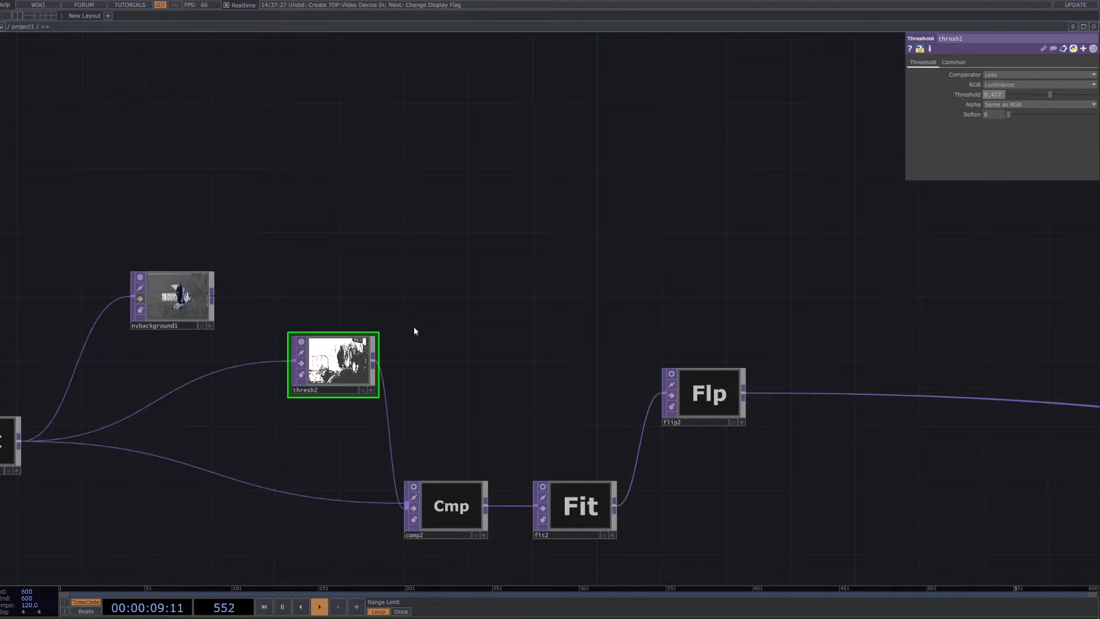
# Step: Undo the thresh2 parameter changes, the direct camera connection and the nvbackground1 bypass
pyautogui.hotkey('ctrl', 'z')
pyautogui.hotkey('ctrl', 'z')
pyautogui.hotkey('ctrl', 'z')
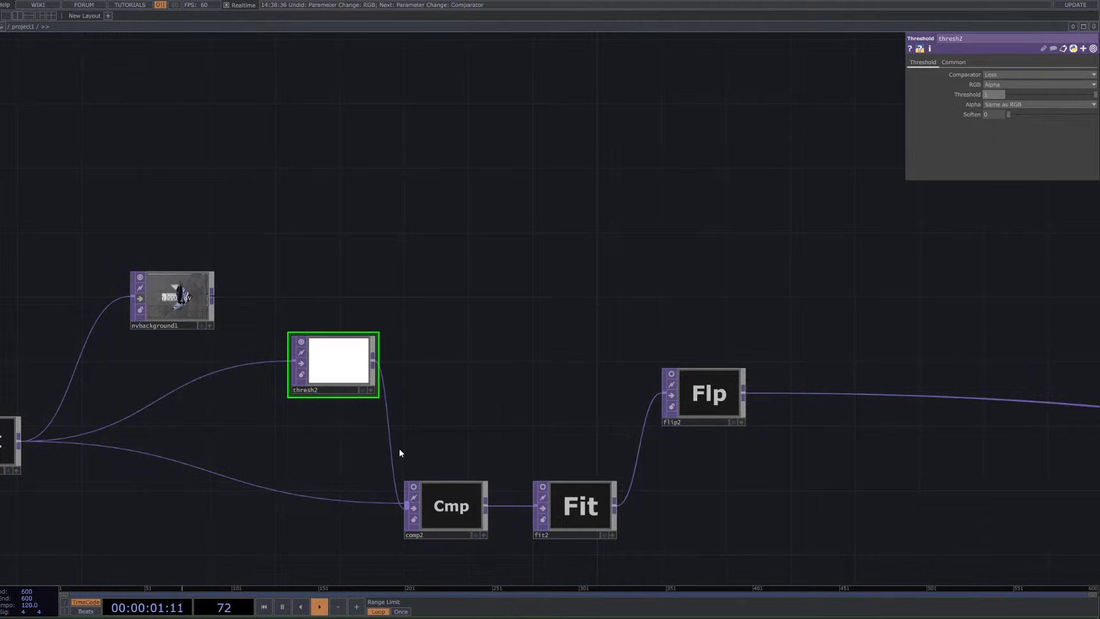
pyautogui.hotkey('ctrl', 'z')
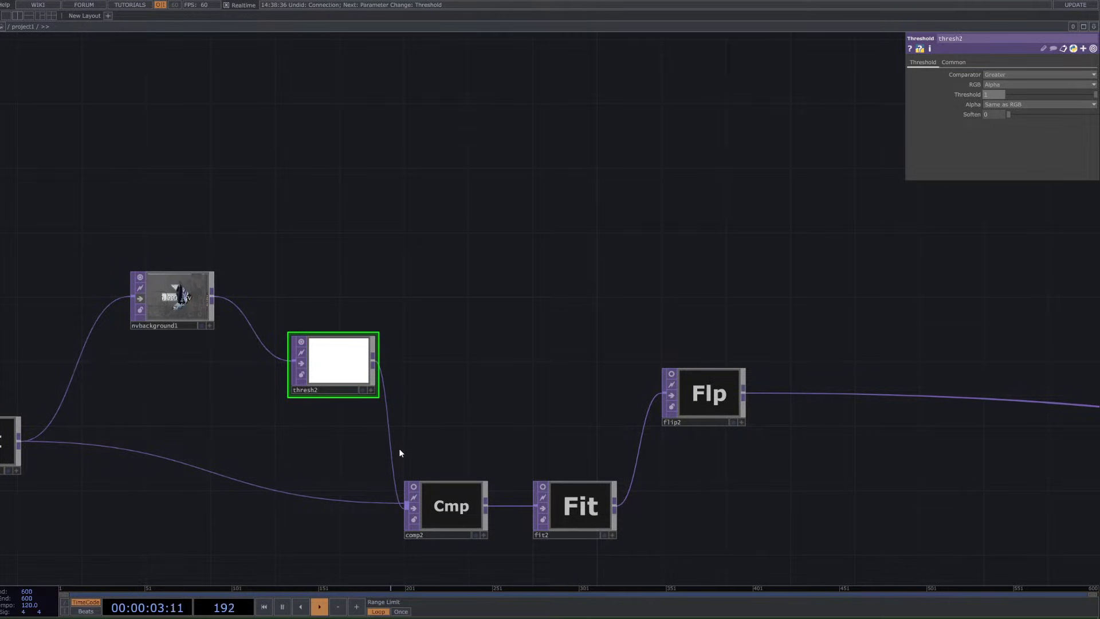
pyautogui.hotkey('ctrl', 'y')
pyautogui.hotkey('ctrl', 'y')
pyautogui.hotkey('ctrl', 'z')
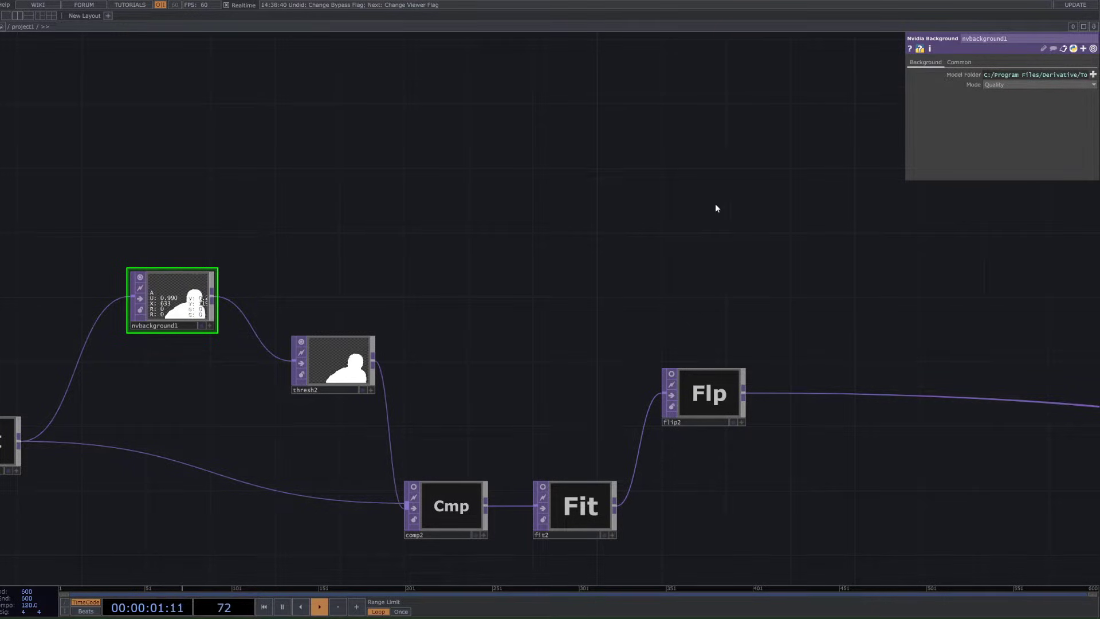
# Step: Compare the parameters of nvbackground1 and thresh2
pyautogui.click(346, 364)
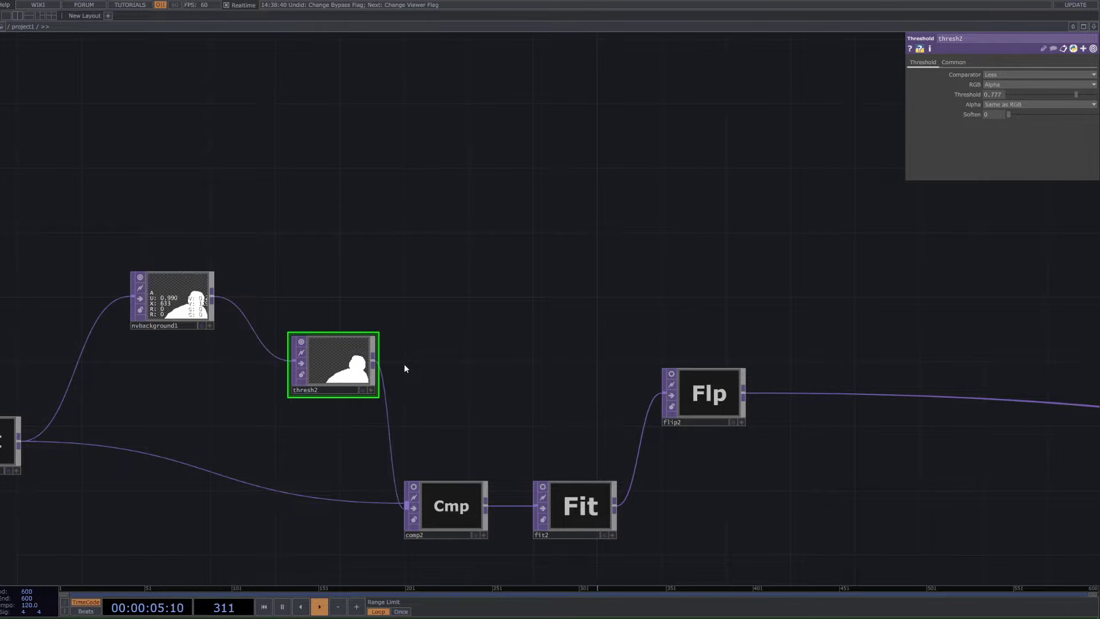
pyautogui.click(172, 275)
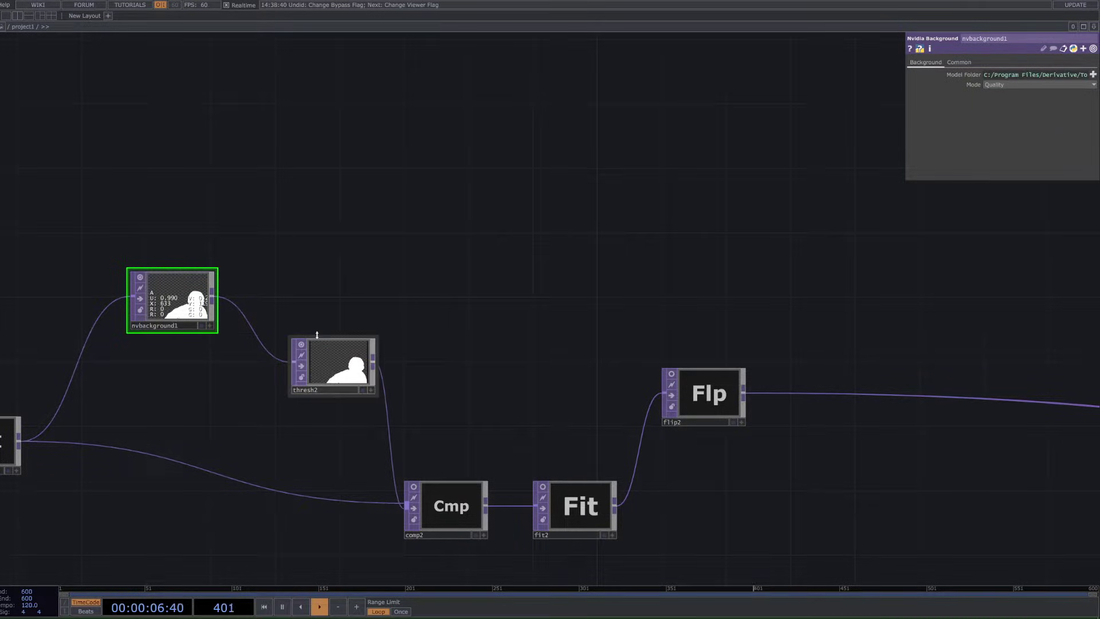
pyautogui.click(360, 349)
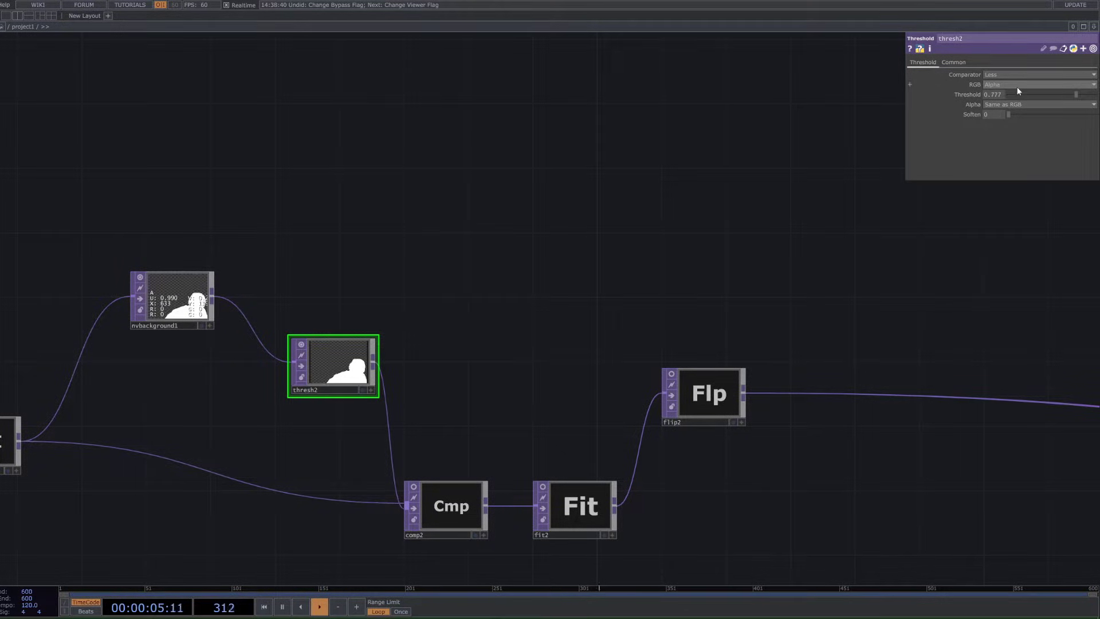
pyautogui.click(178, 299)
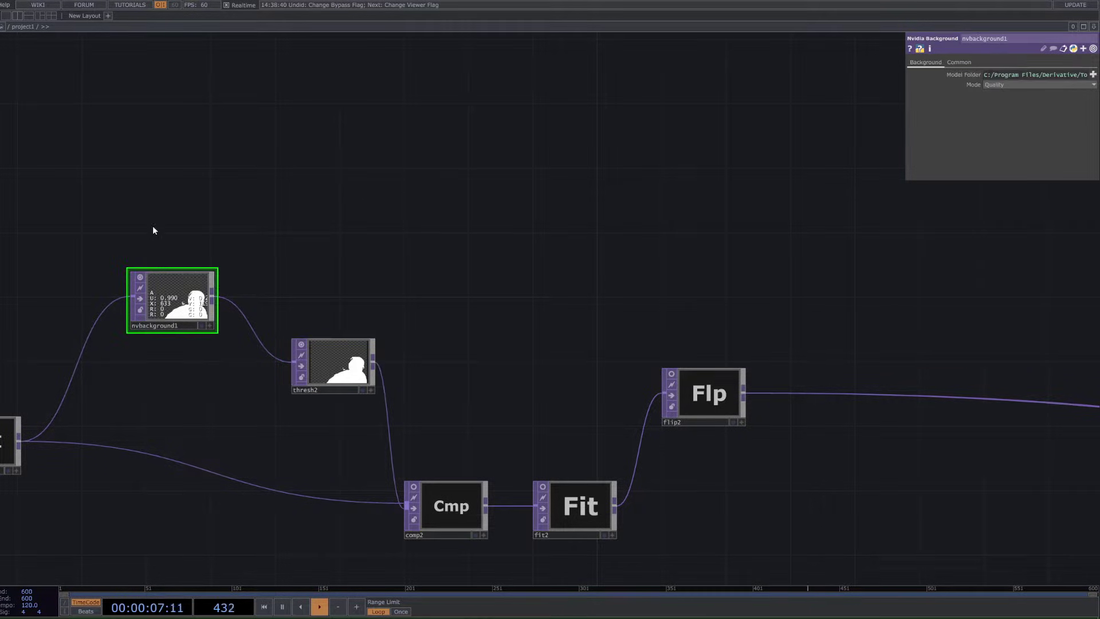
pyautogui.click(314, 352)
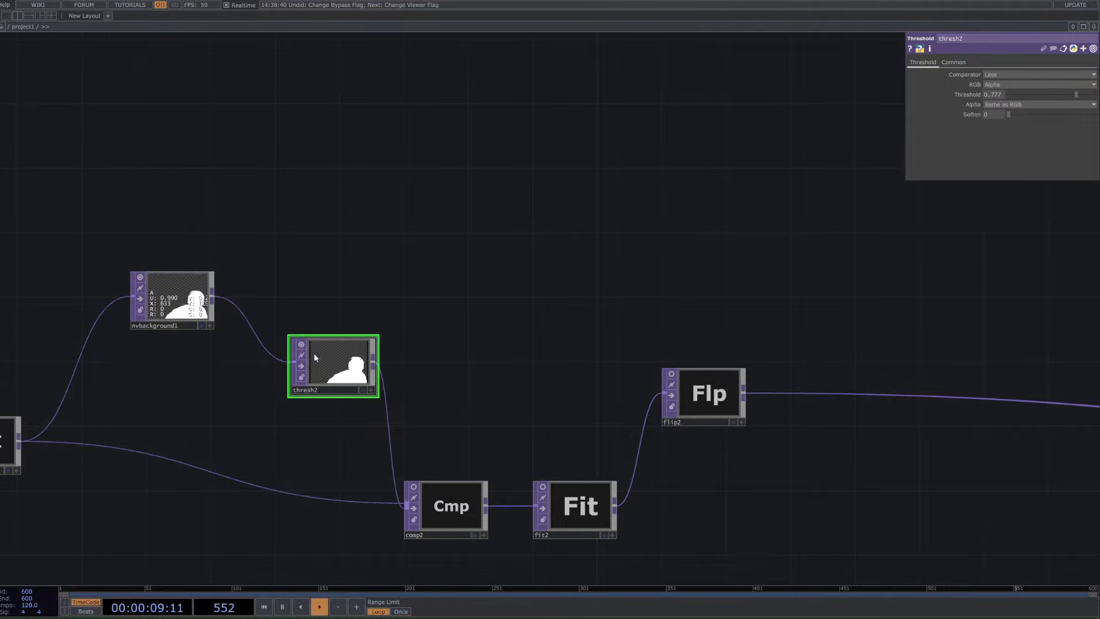
# Step: Review thresh2's common settings and its available pixel formats
pyautogui.click(952, 62)
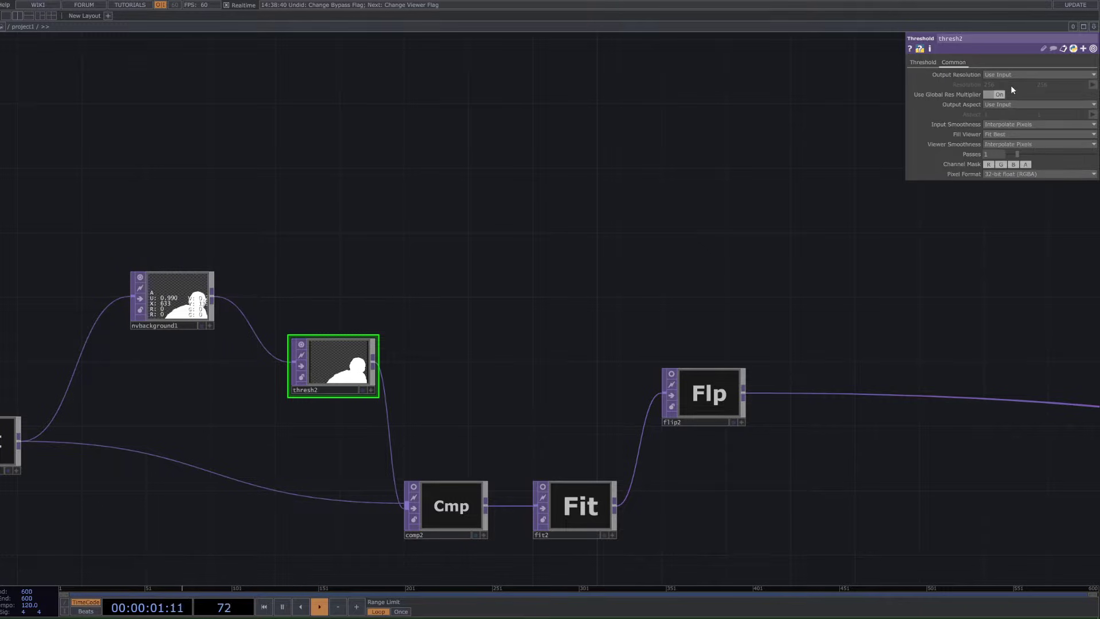
pyautogui.click(1000, 174)
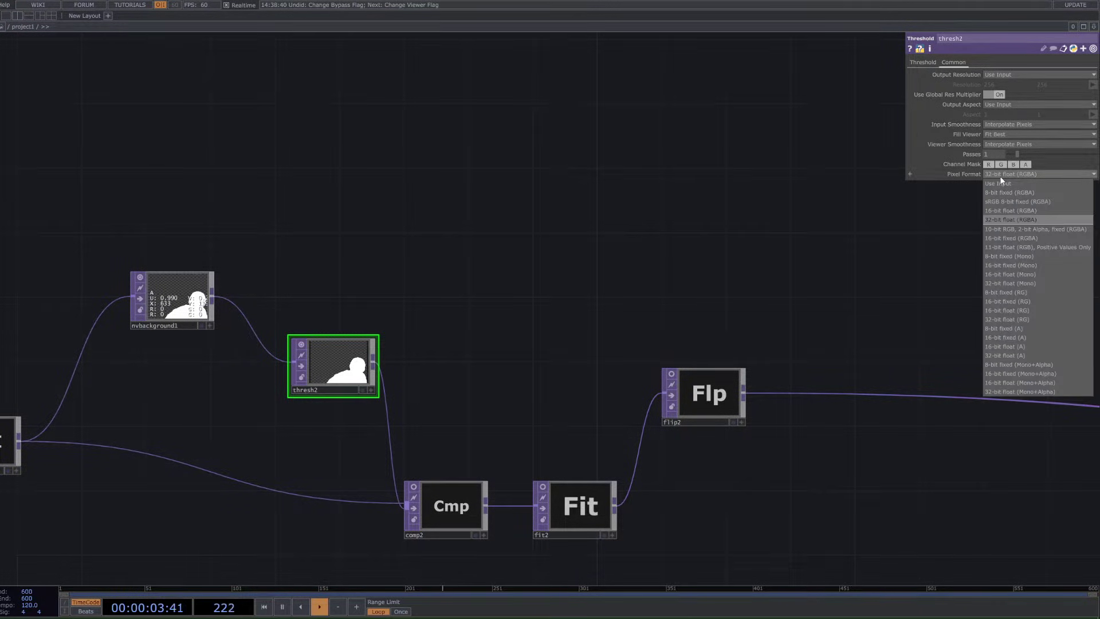
pyautogui.click(776, 272)
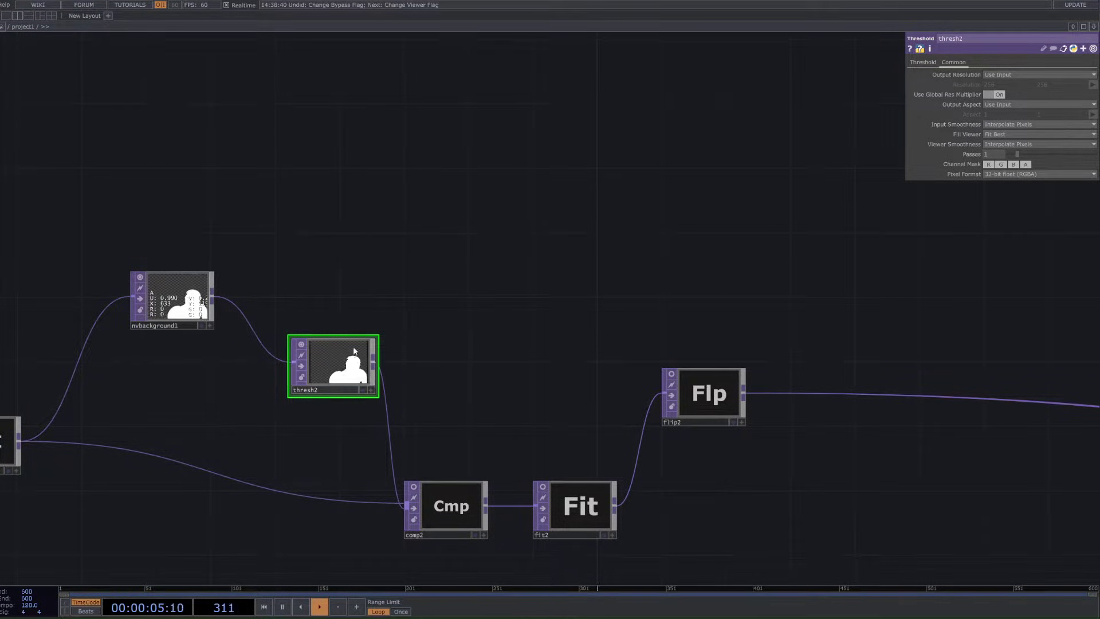
# Step: Inspect the thresh2 mask preview and the composite settings and inputs of comp2
pyautogui.scroll(2, 354, 350)
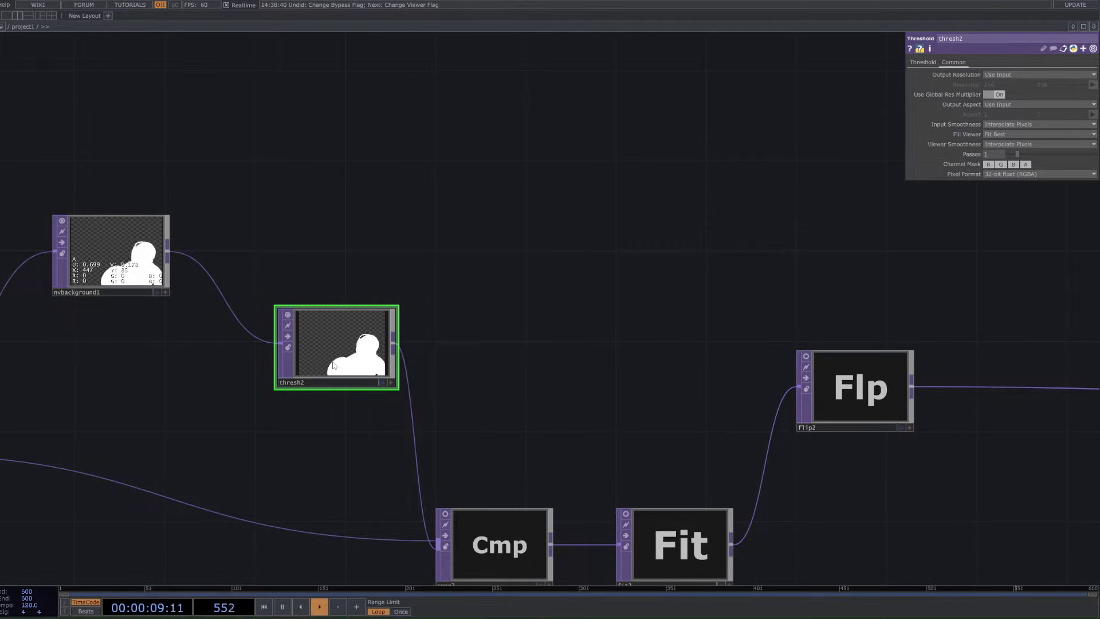
pyautogui.scroll(-3, 295, 504)
pyautogui.scroll(3, 358, 559)
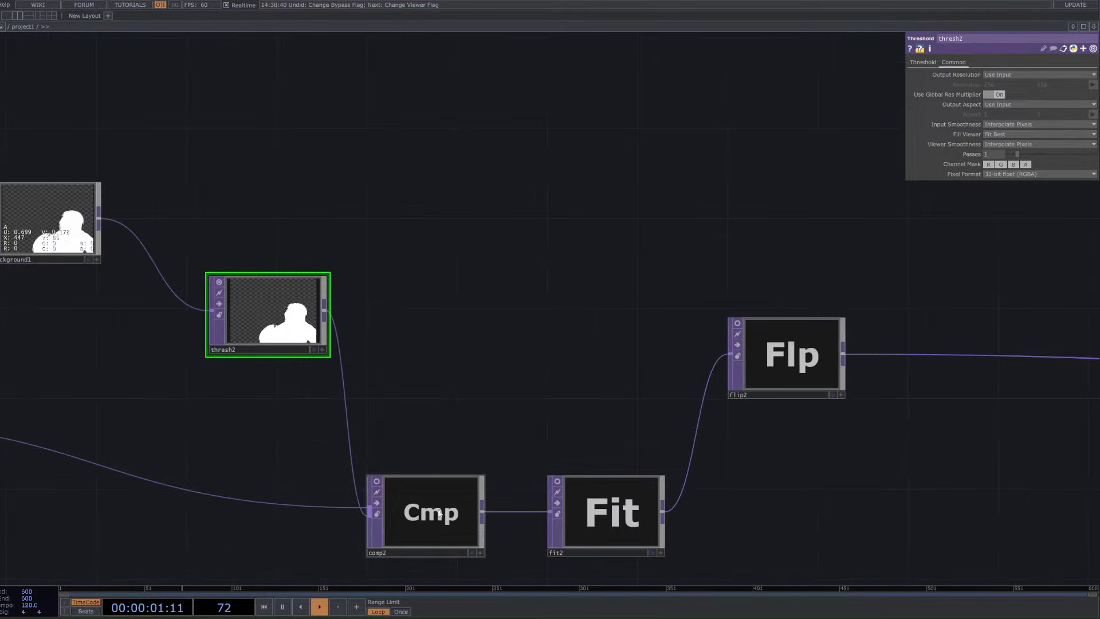
pyautogui.click(434, 513)
pyautogui.moveTo(287, 508); pyautogui.dragTo(520, 493)
pyautogui.scroll(-3, 520, 493)
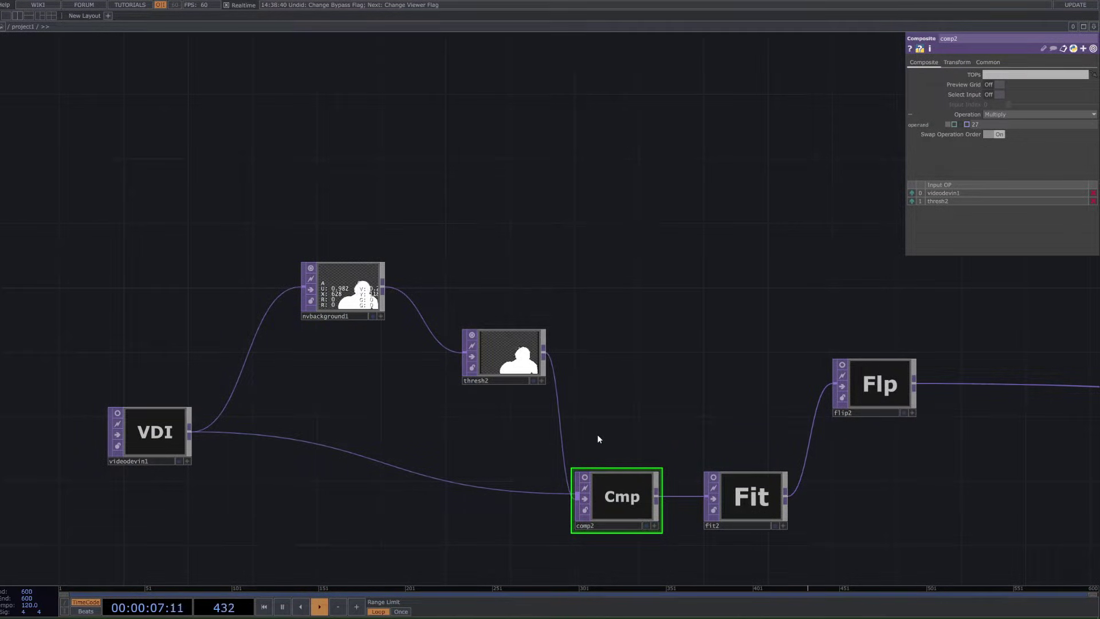
pyautogui.press('Tab')
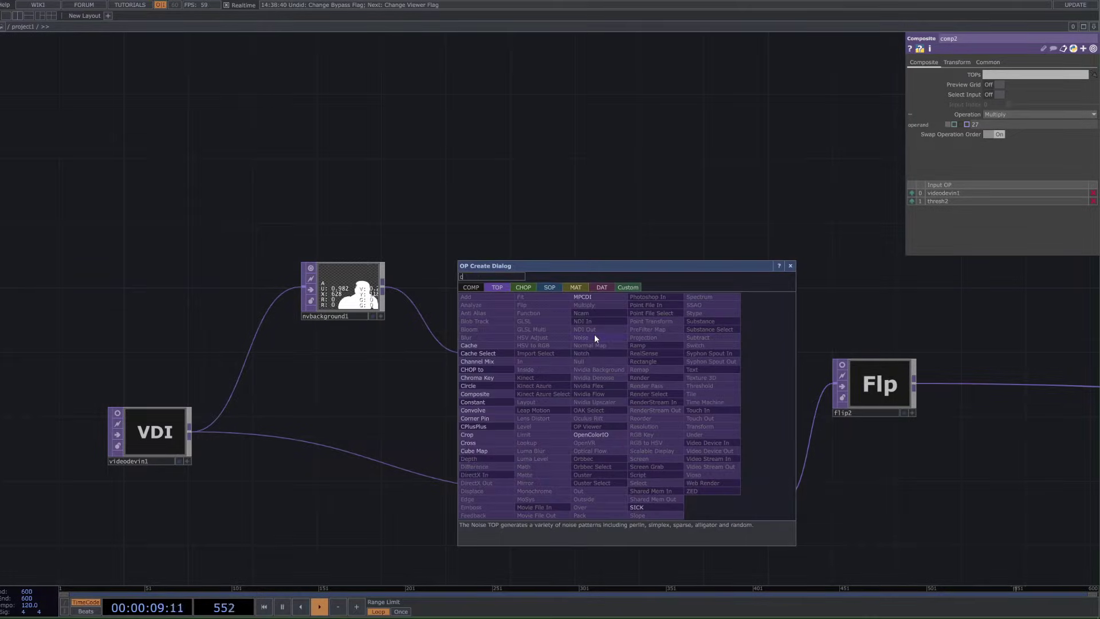
pyautogui.write('com')
pyautogui.click(507, 394)
pyautogui.click(693, 409)
pyautogui.hotkey('ctrl', 'z')
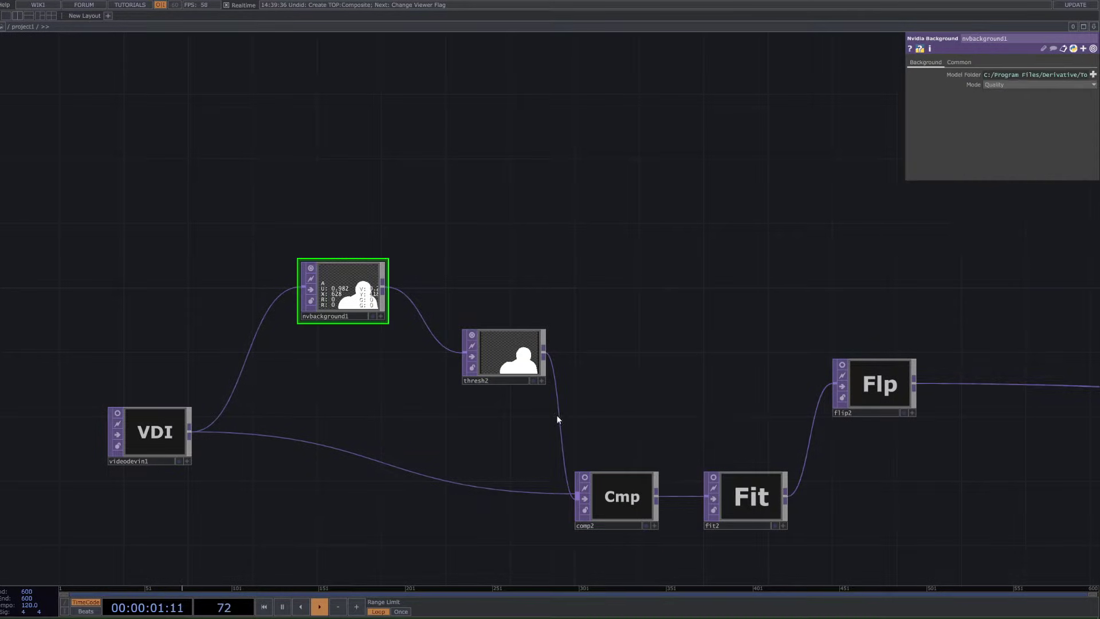
# Step: Briefly preview comp2's multiplied camera and mask image, and switch its viewer off again
pyautogui.click(624, 493)
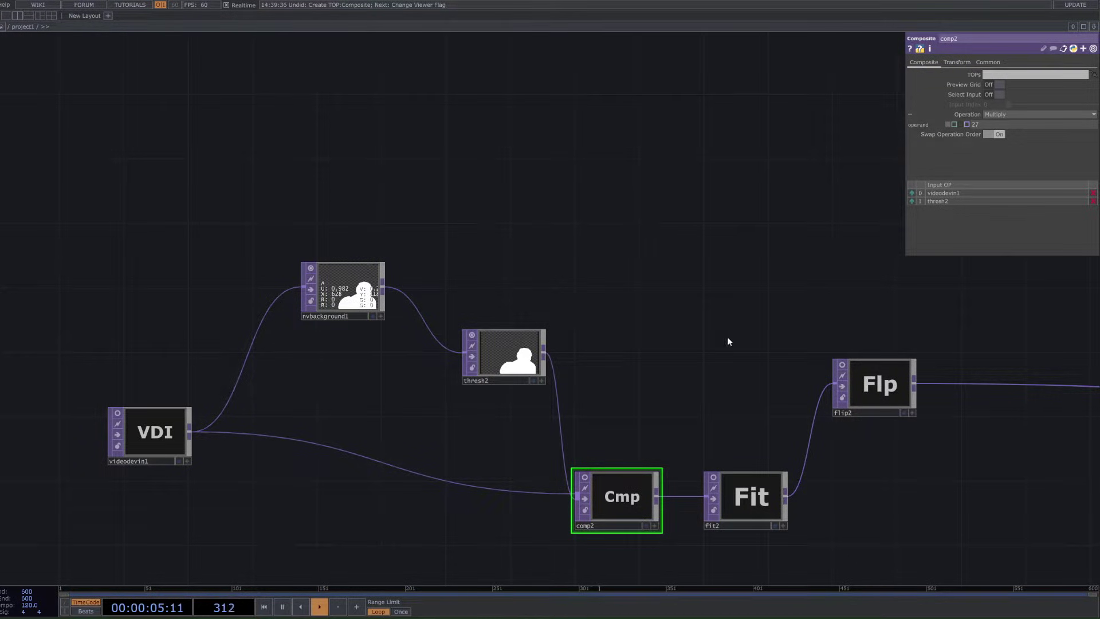
pyautogui.click(585, 477)
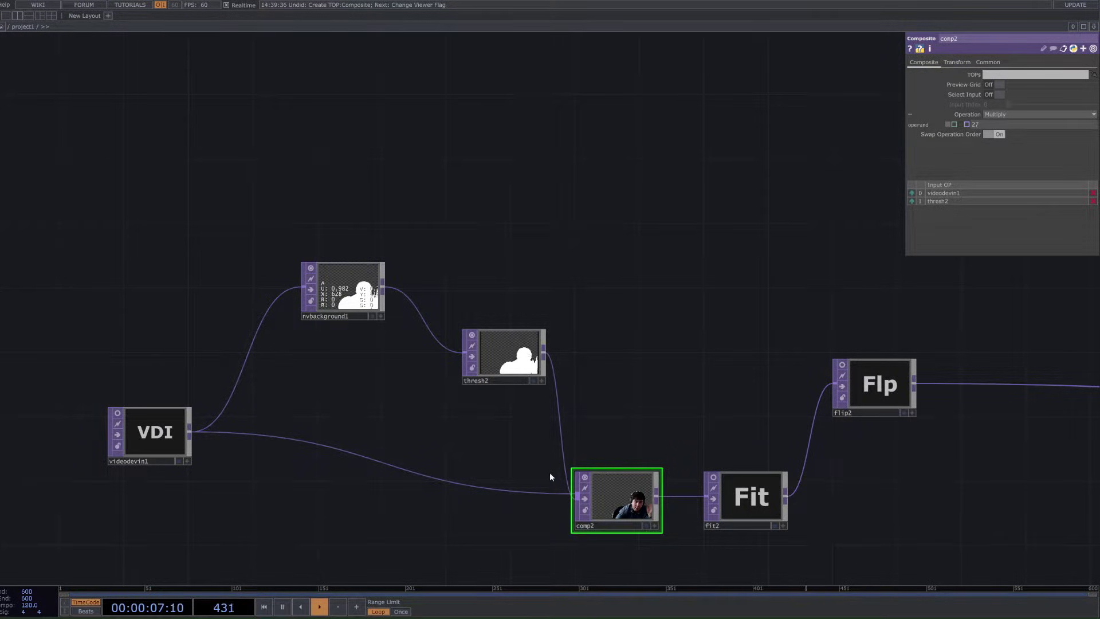
pyautogui.click(584, 477)
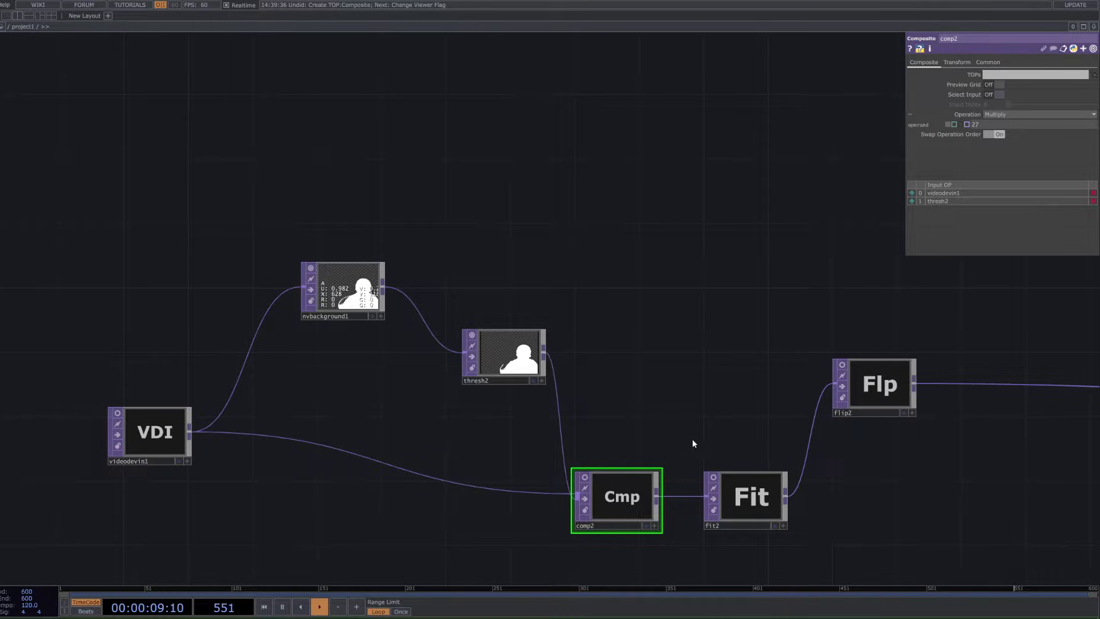
# Step: Review fit2's output resolution and fit settings, and the flip settings of flip2
pyautogui.click(739, 501)
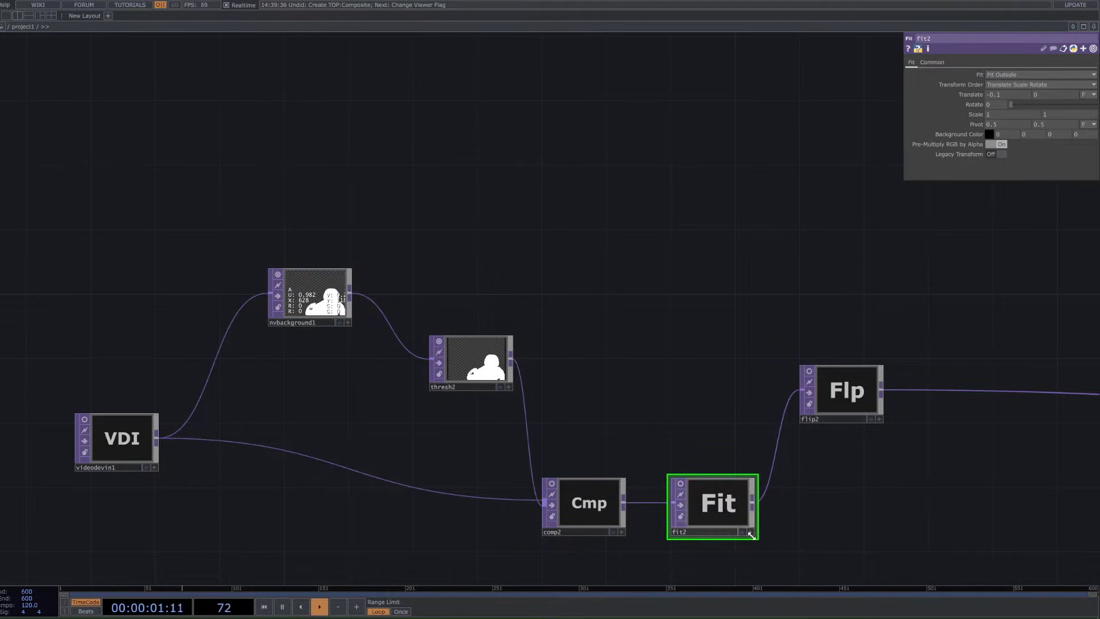
pyautogui.click(933, 63)
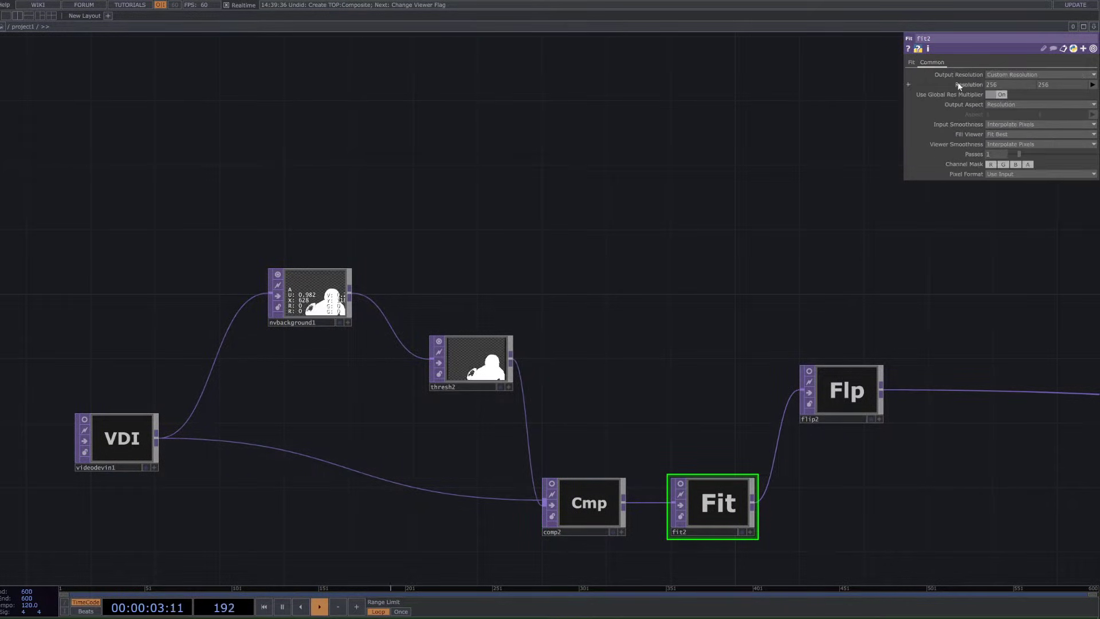
pyautogui.click(1001, 86)
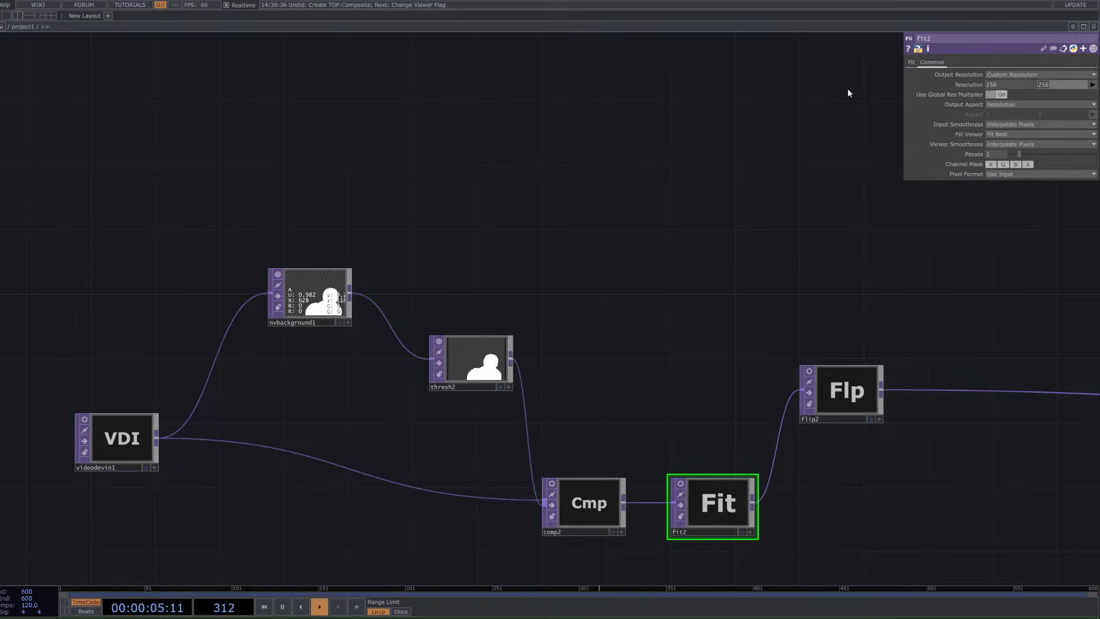
pyautogui.click(910, 62)
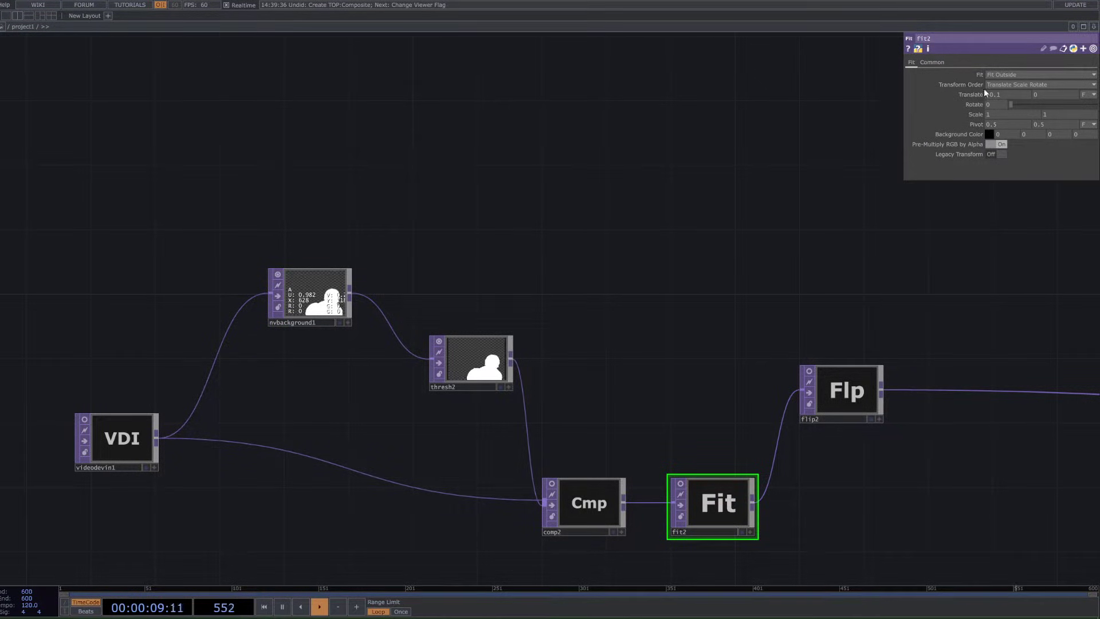
pyautogui.moveTo(931, 261); pyautogui.dragTo(668, 228)
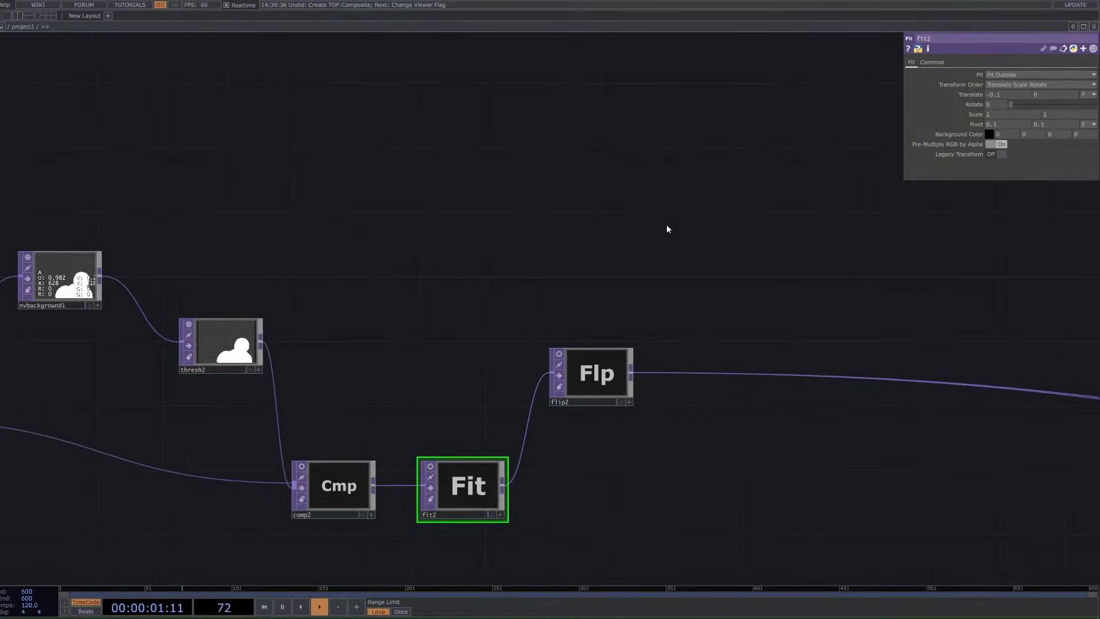
pyautogui.click(605, 370)
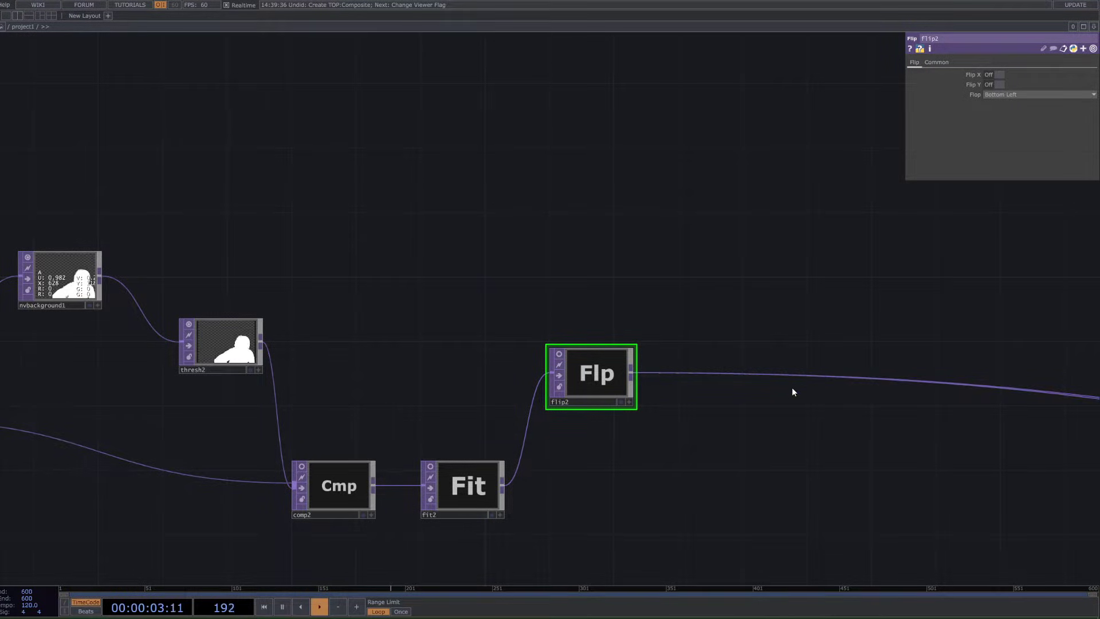
# Step: Move the thresh1 node closer to flip2, placing it just above flip2's output wires
pyautogui.scroll(-3, 791, 387)
pyautogui.moveTo(610, 318); pyautogui.dragTo(258, 174)
pyautogui.moveTo(584, 408); pyautogui.dragTo(369, 478)
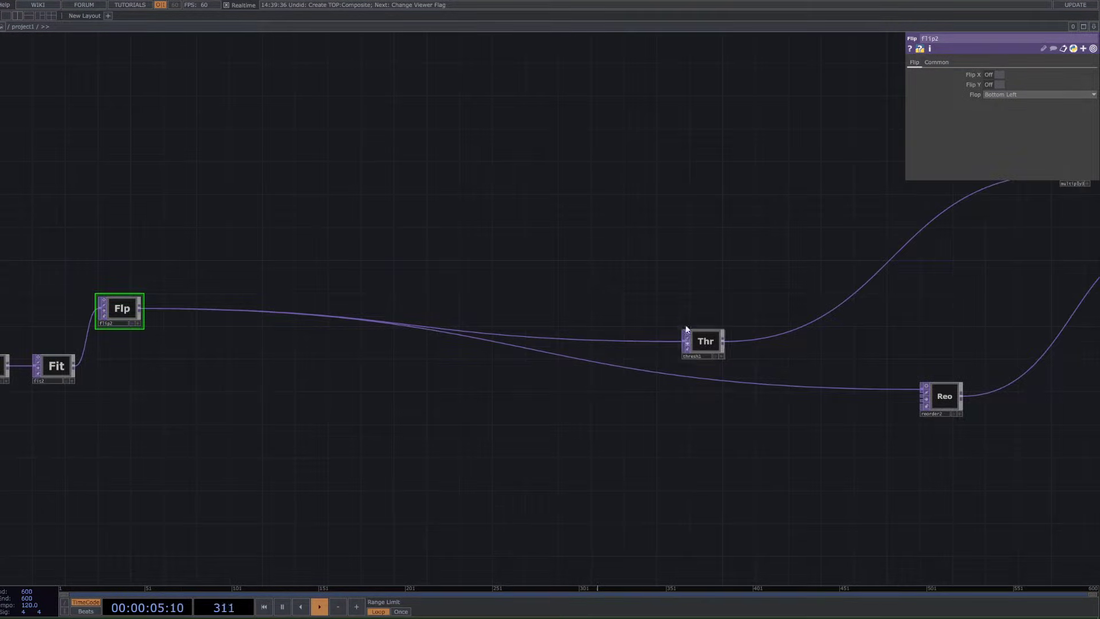
pyautogui.moveTo(687, 328); pyautogui.dragTo(349, 341)
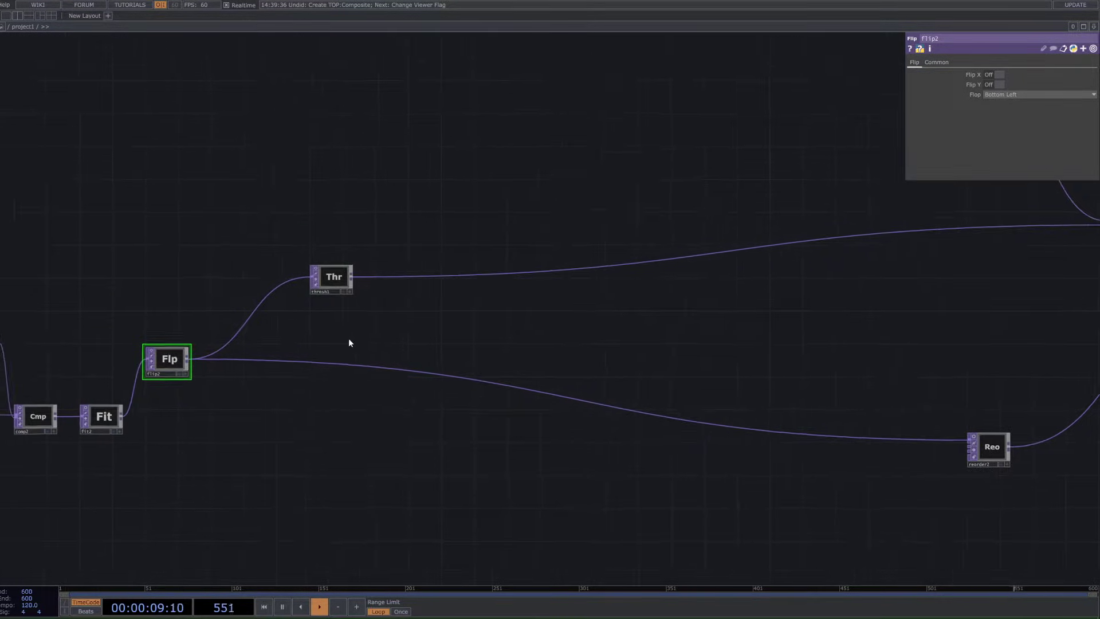
# Step: Turn on thresh1's viewer and set its threshold to 0.005
pyautogui.scroll(3, 348, 341)
pyautogui.click(339, 268)
pyautogui.click(315, 261)
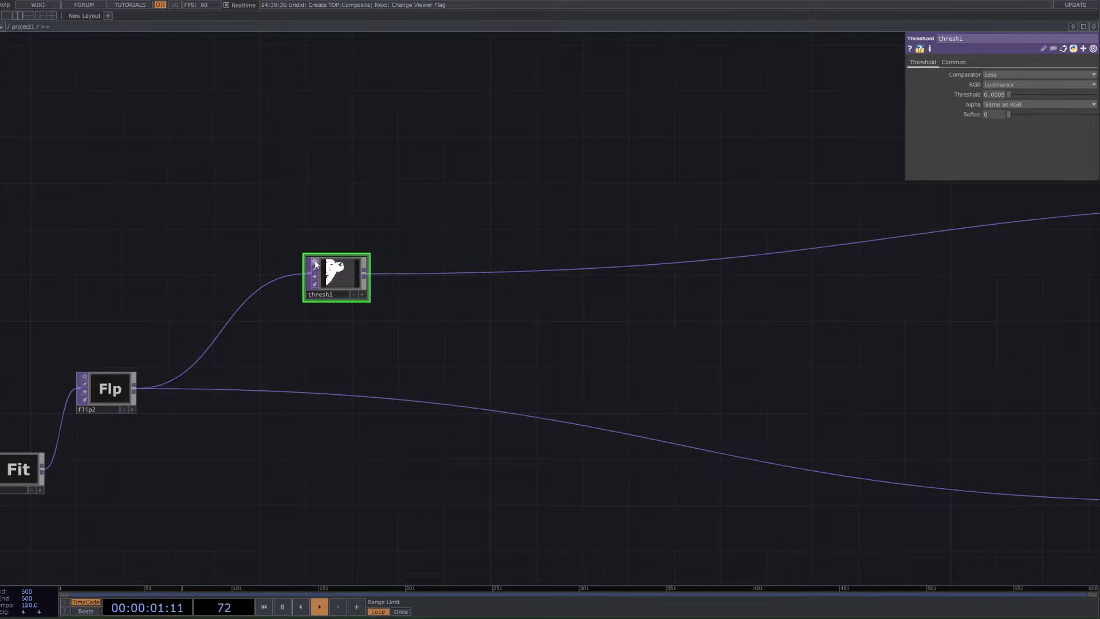
pyautogui.scroll(2, 369, 240)
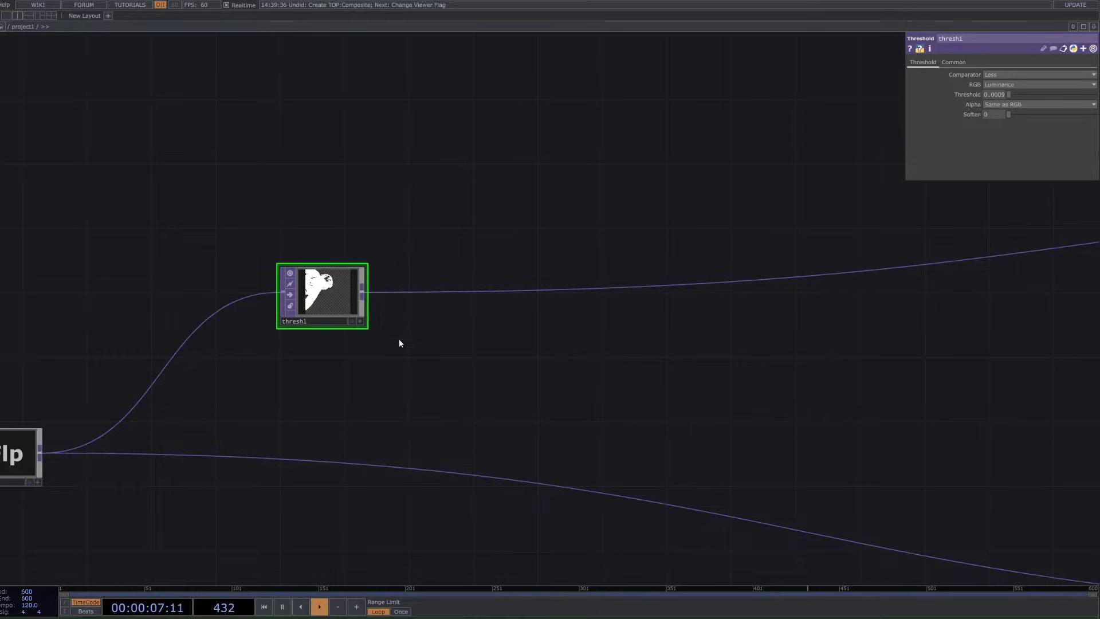
pyautogui.moveTo(398, 340); pyautogui.dragTo(432, 390)
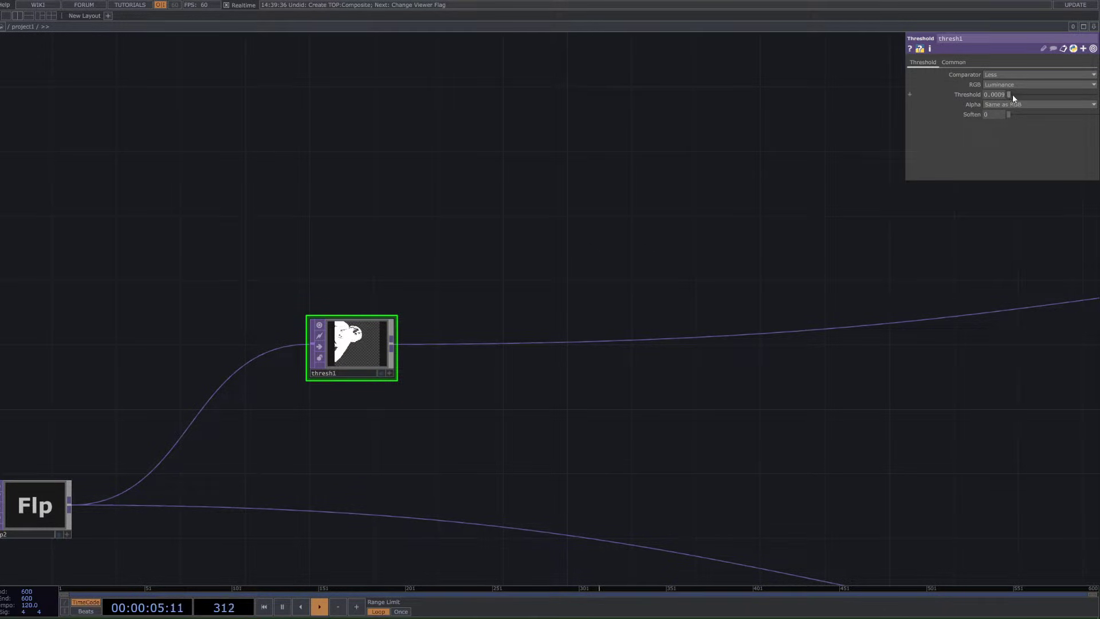
pyautogui.moveTo(1011, 94); pyautogui.dragTo(1003, 94)
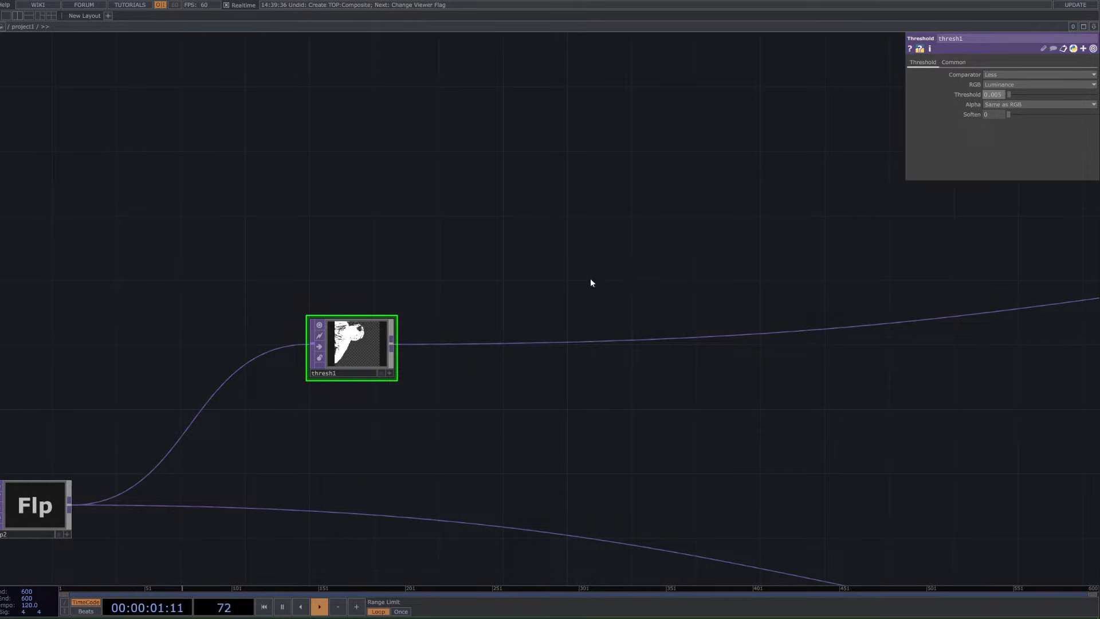
# Step: Inspect the multiply3 node that combines the reorder1 output with the thresh1 mask
pyautogui.scroll(-3, 530, 343)
pyautogui.moveTo(664, 358); pyautogui.dragTo(328, 389)
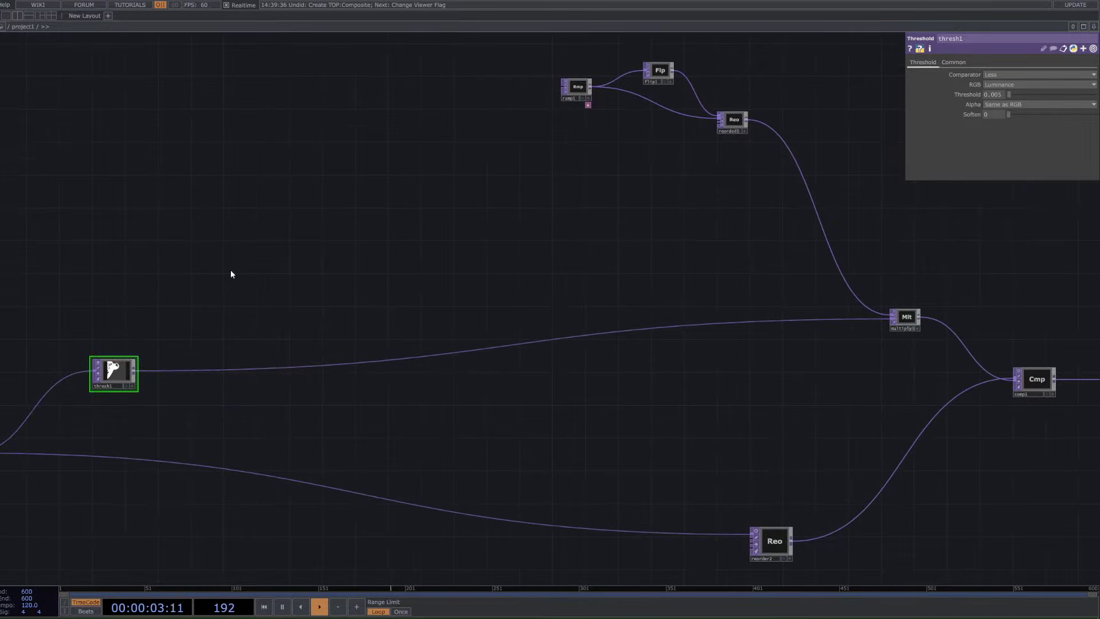
pyautogui.moveTo(433, 304); pyautogui.dragTo(279, 355)
pyautogui.click(751, 372)
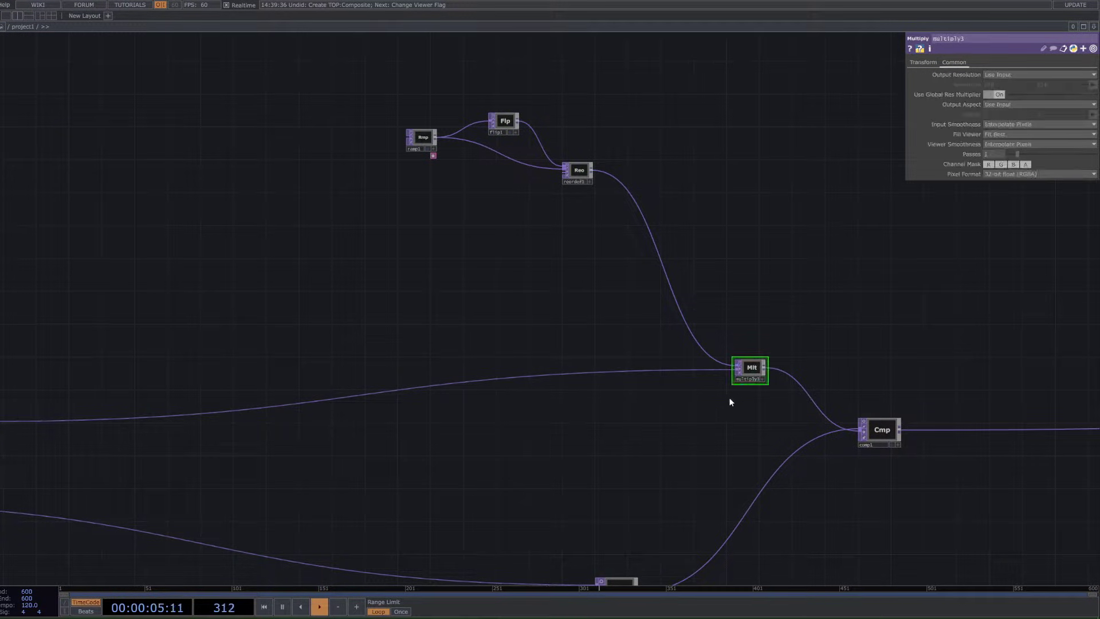
pyautogui.press('Tab')
pyautogui.write('mut')
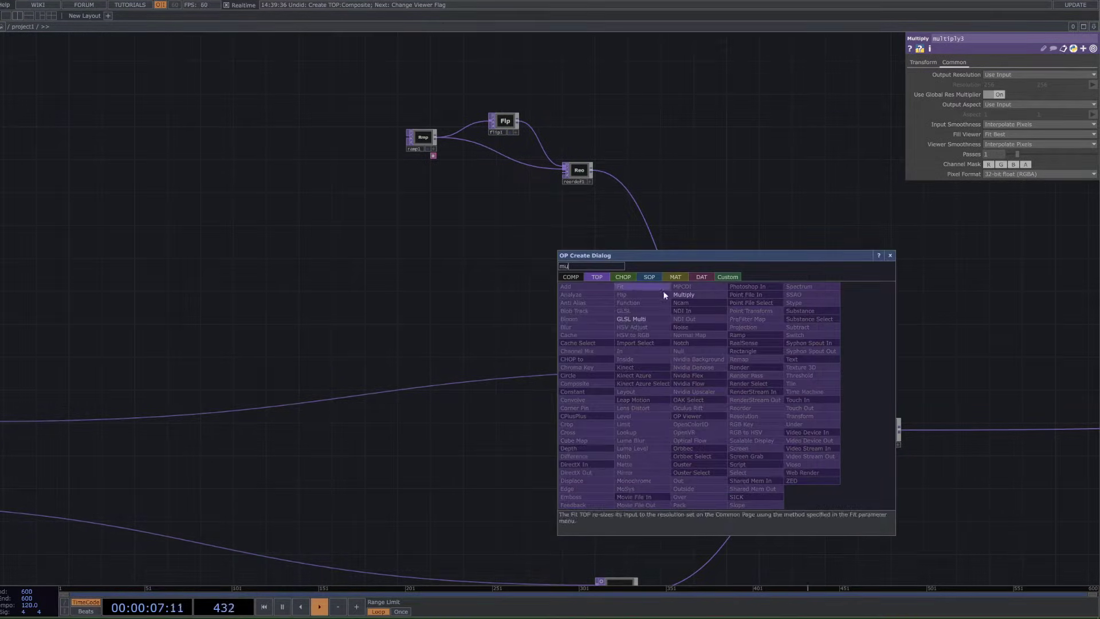
pyautogui.click(693, 294)
pyautogui.click(602, 344)
pyautogui.hotkey('ctrl', 'z')
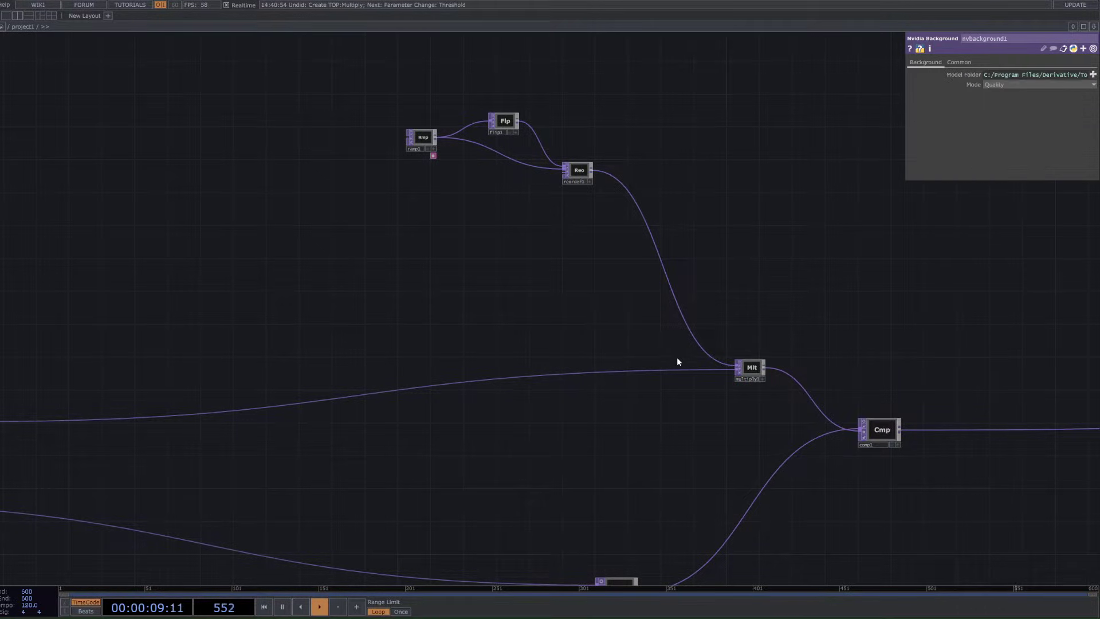
# Step: Inspect ramp1's parameters and preview the outputs of ramp1, flip1 and reorder1
pyautogui.moveTo(540, 280); pyautogui.dragTo(599, 376)
pyautogui.moveTo(573, 322)
pyautogui.mouseDown()
pyautogui.moveTo(628, 379)
pyautogui.moveTo(733, 431)
pyautogui.mouseUp()
pyautogui.scroll(3, 771, 376)
pyautogui.click(519, 312)
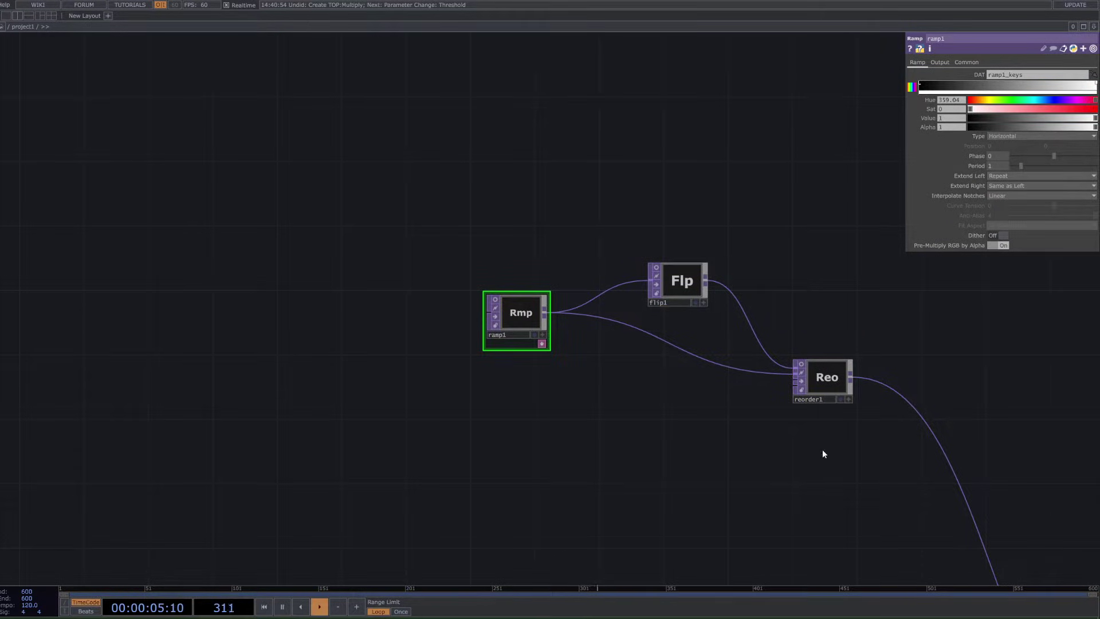
pyautogui.moveTo(823, 450); pyautogui.dragTo(523, 256, button='right')
pyautogui.click(656, 268)
pyautogui.moveTo(625, 263); pyautogui.dragTo(618, 334)
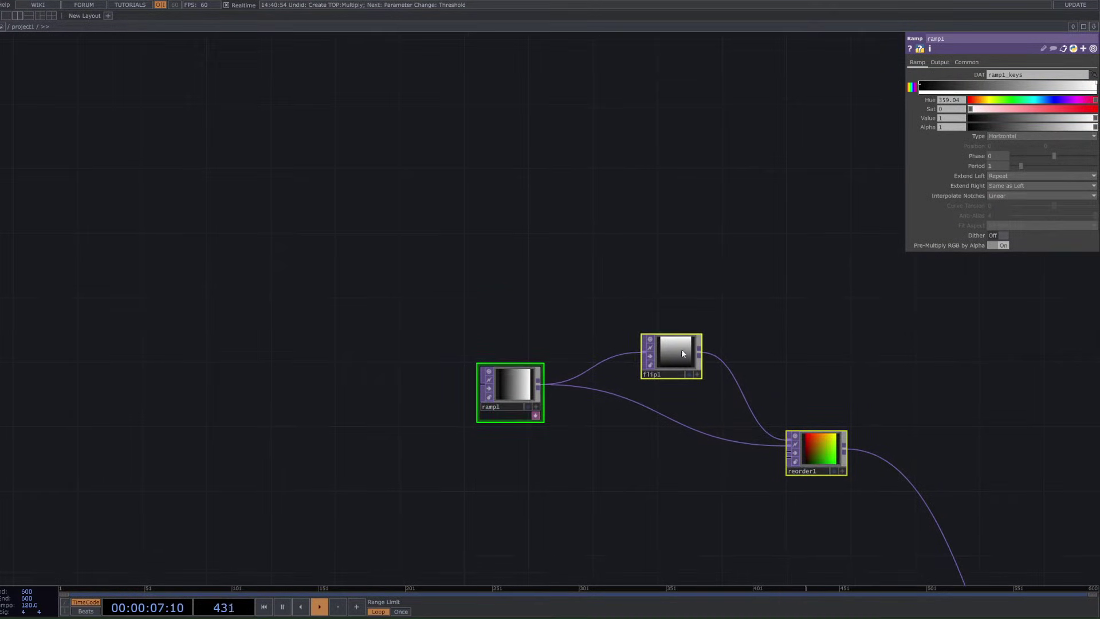
pyautogui.moveTo(728, 342); pyautogui.dragTo(708, 352)
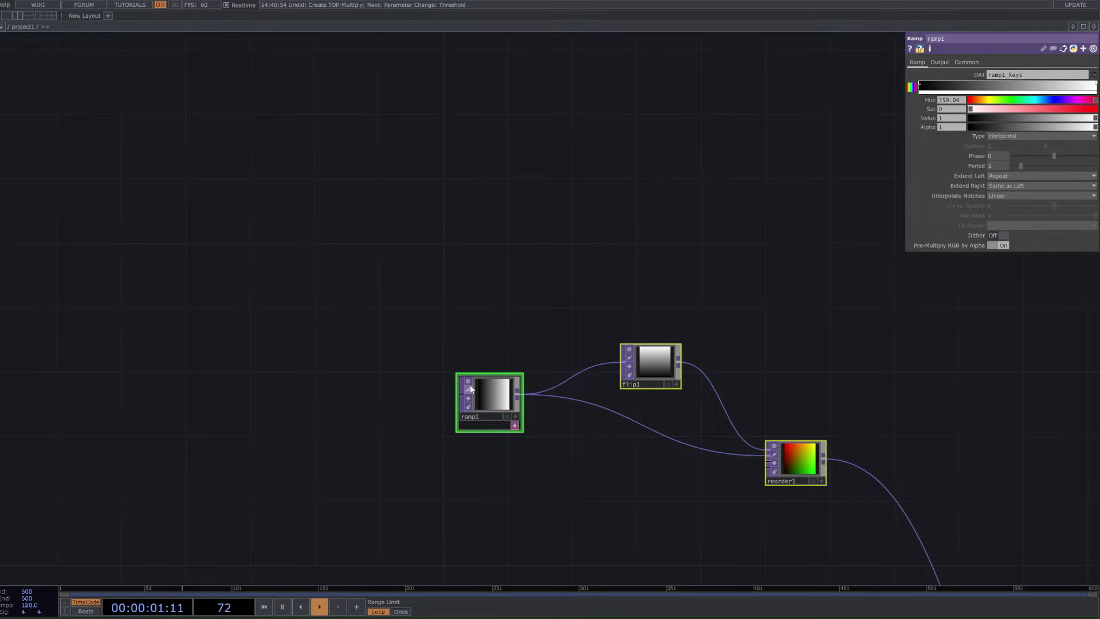
# Step: Add a new Ramp TOP in the empty area above ramp1
pyautogui.press('Tab')
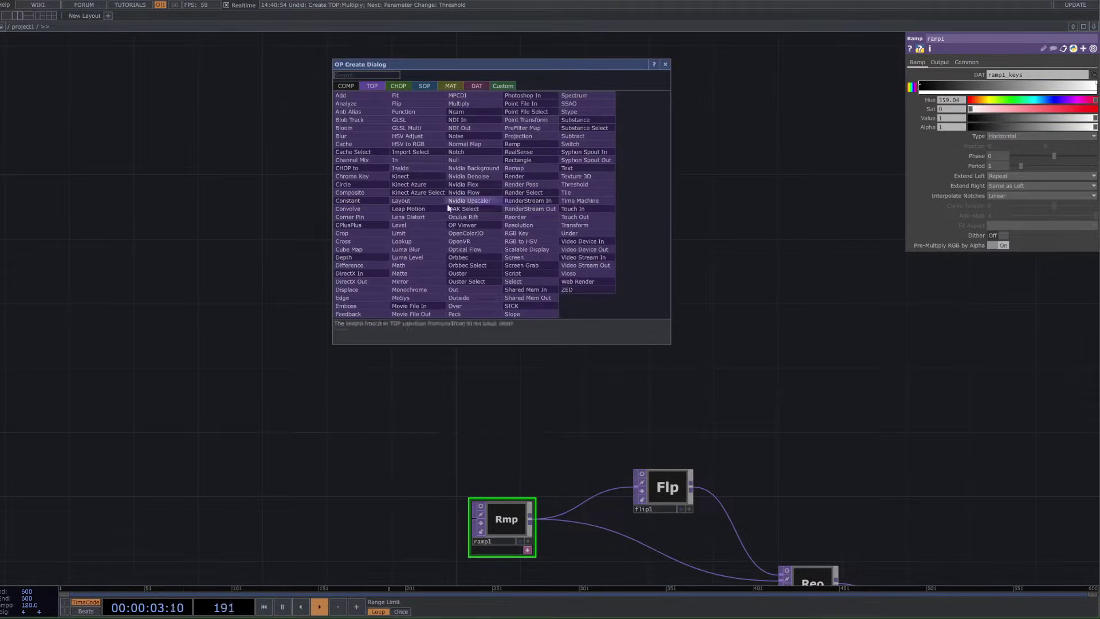
pyautogui.write('ramp')
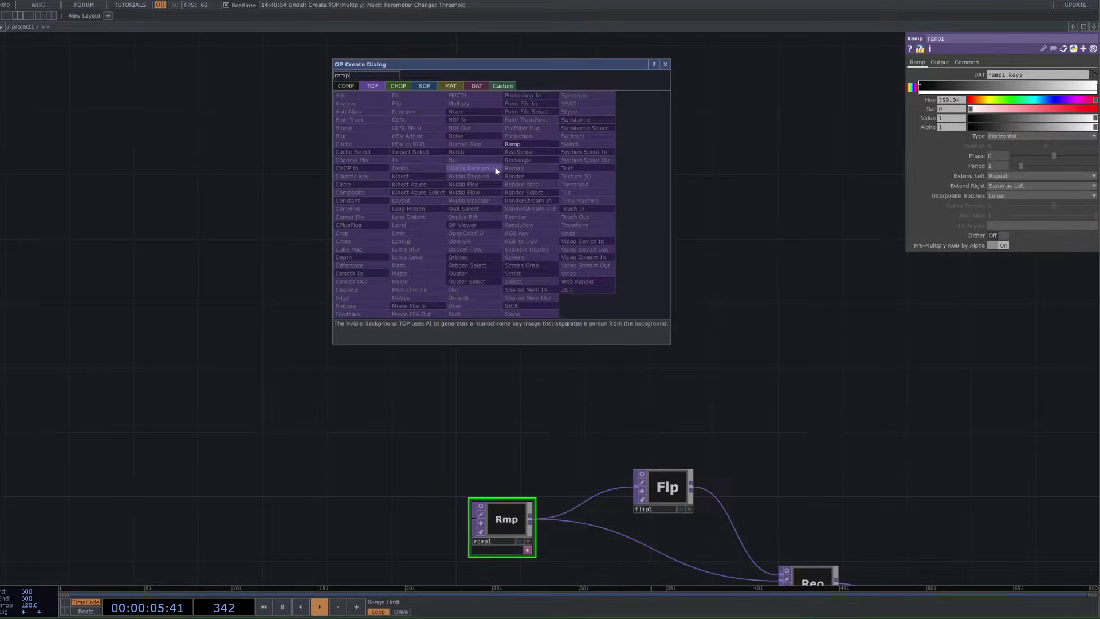
pyautogui.press('Return')
pyautogui.click(497, 200)
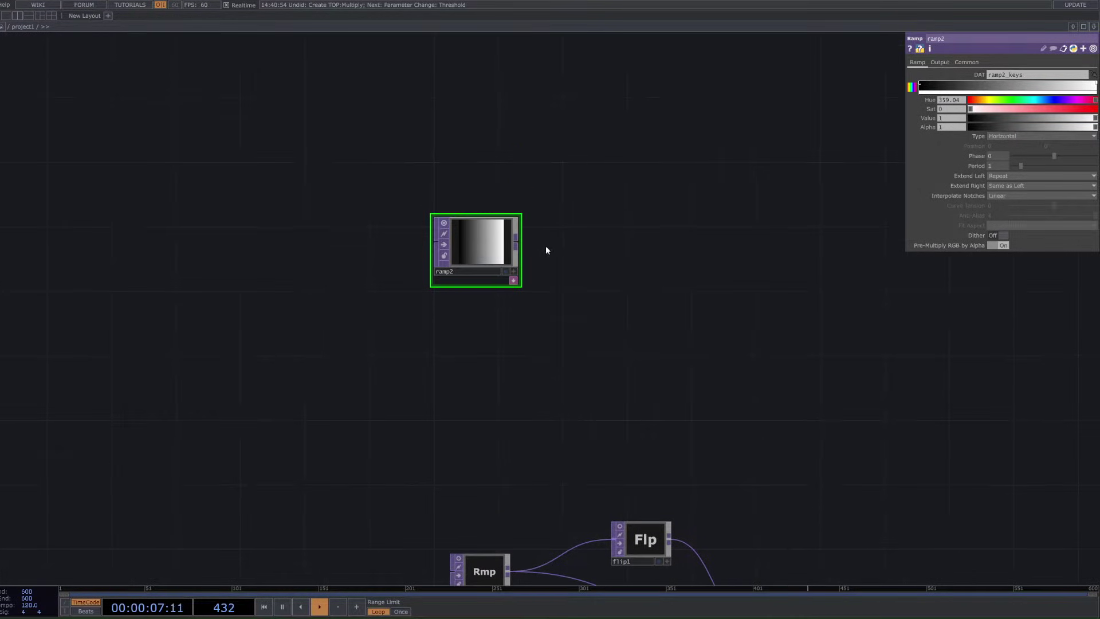
# Step: Add a Flip TOP fed by ramp2 and flop its image into a vertical gradient with white at the top
pyautogui.rightClick(521, 239)
pyautogui.write('fli')
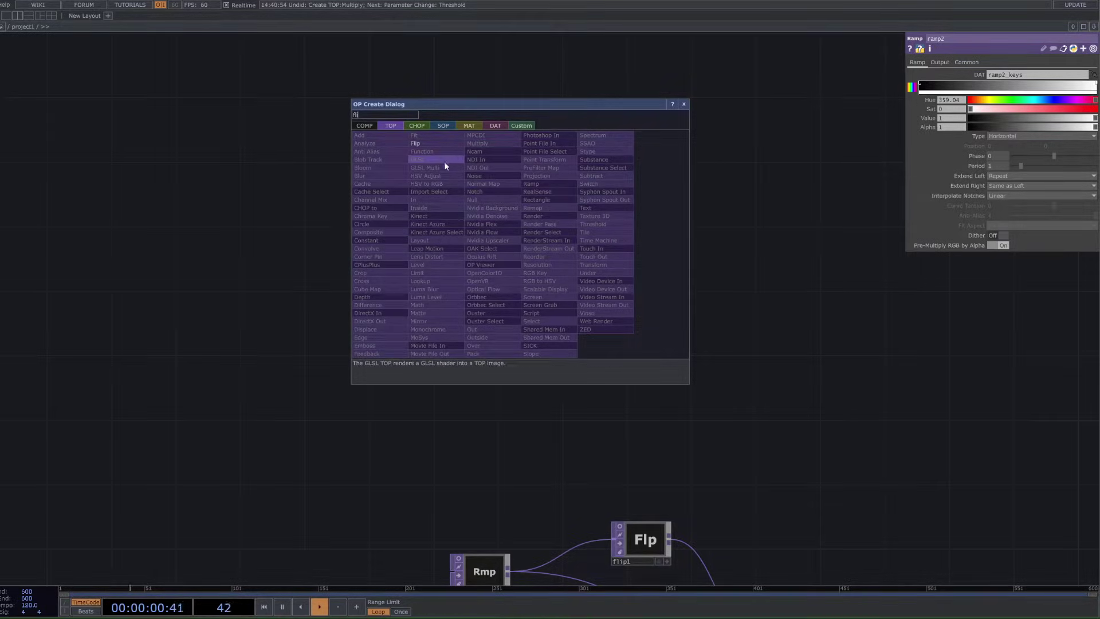
pyautogui.press('Return')
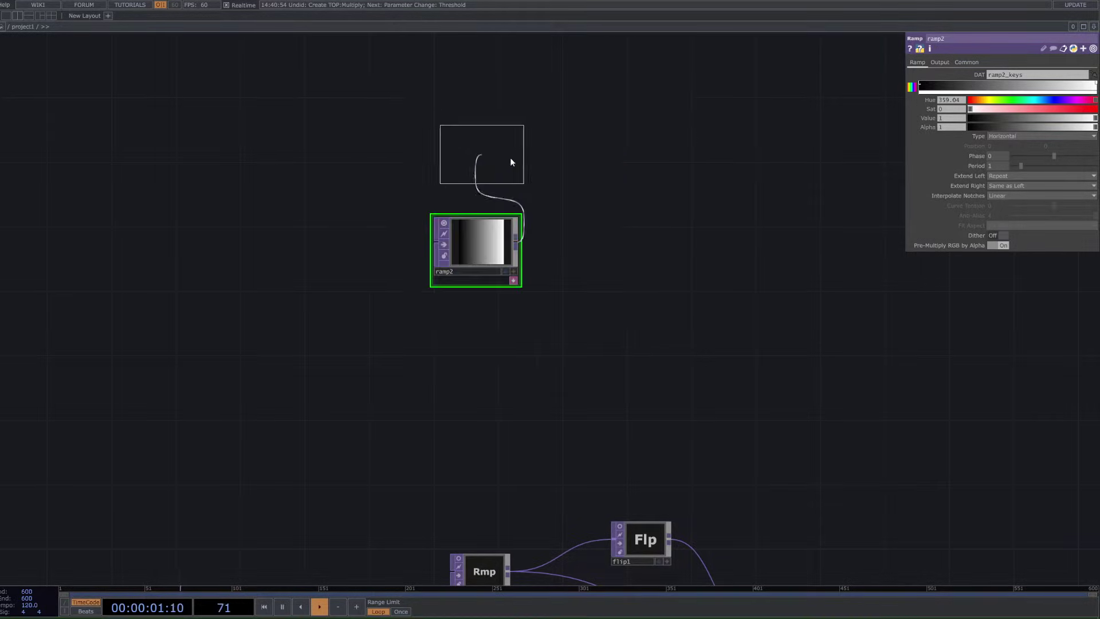
pyautogui.click(653, 193)
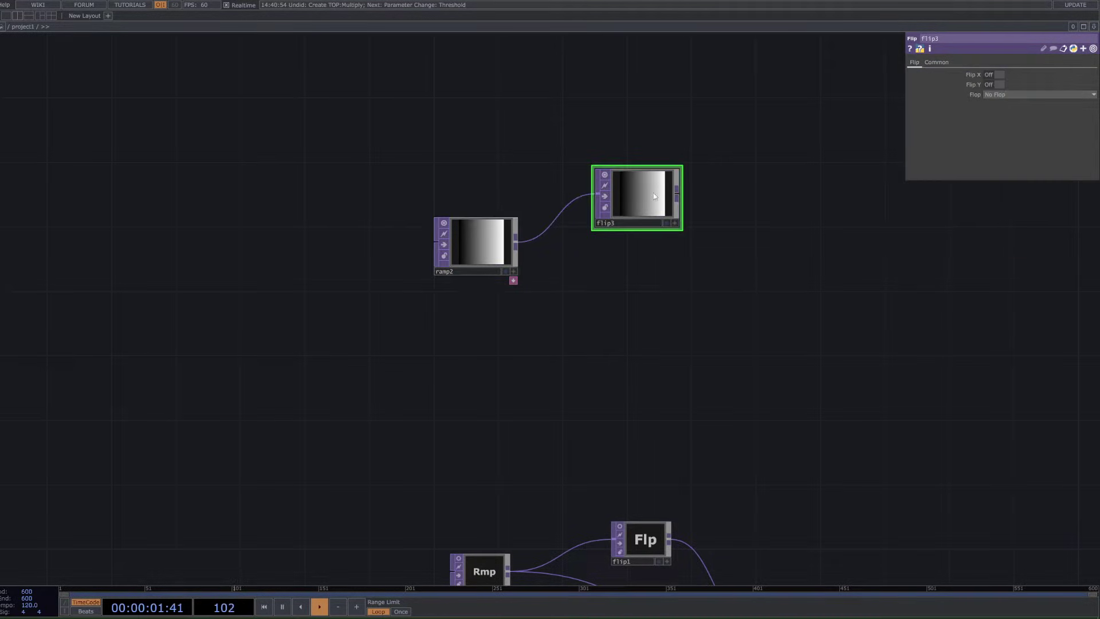
pyautogui.click(1015, 99)
pyautogui.click(1015, 119)
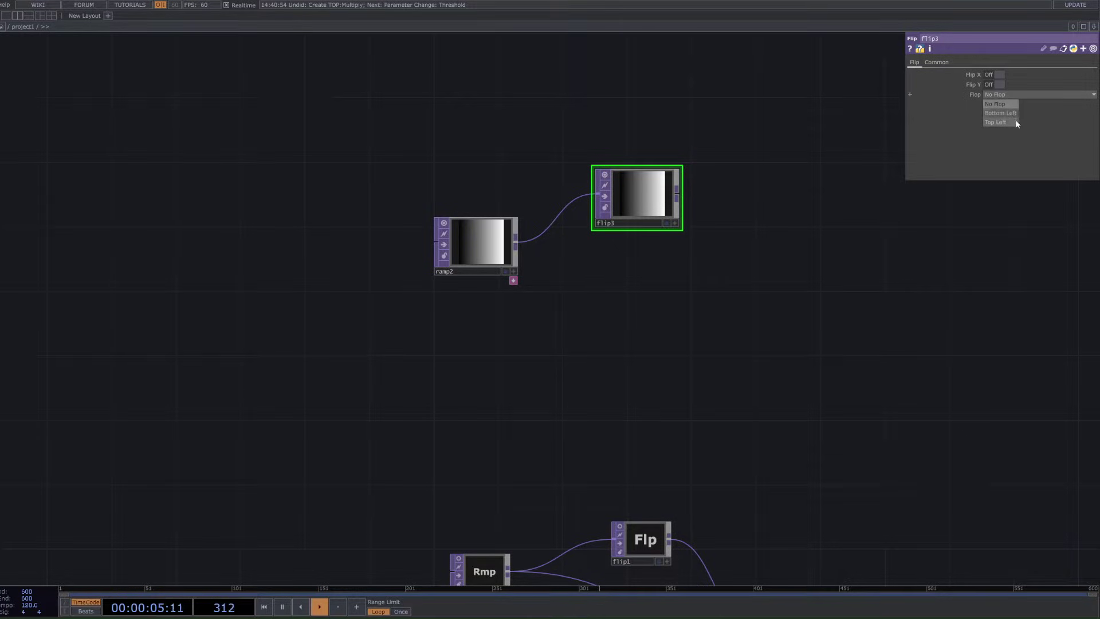
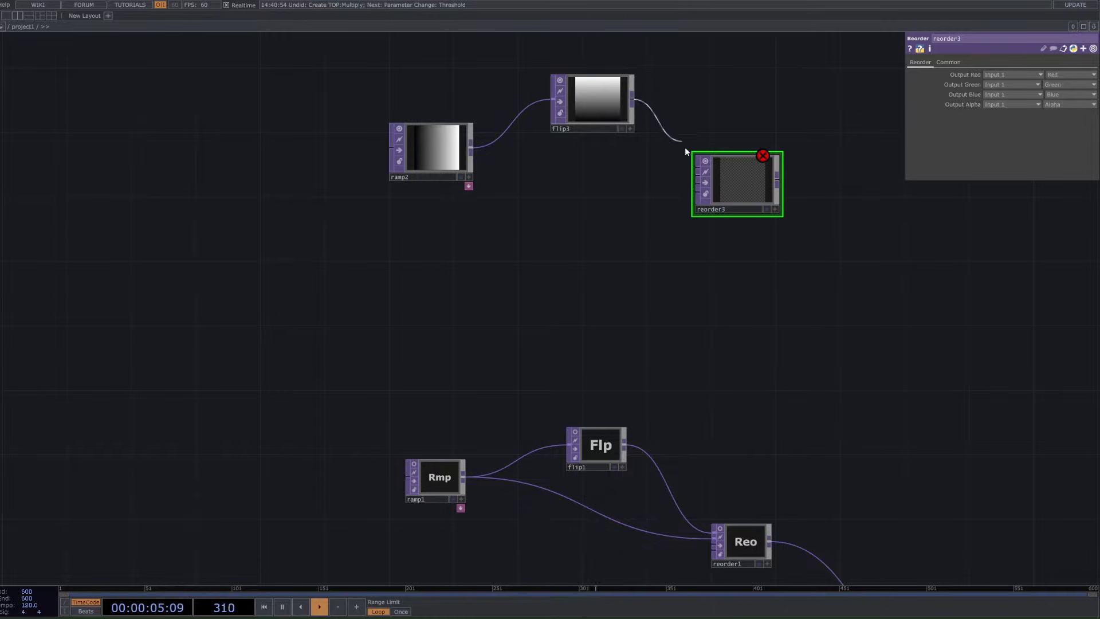
# Step: Connect flip3 to the first input of reorder3 and ramp2 to its second input
pyautogui.hotkey('ctrl', 'z')
pyautogui.moveTo(633, 103); pyautogui.dragTo(689, 165)
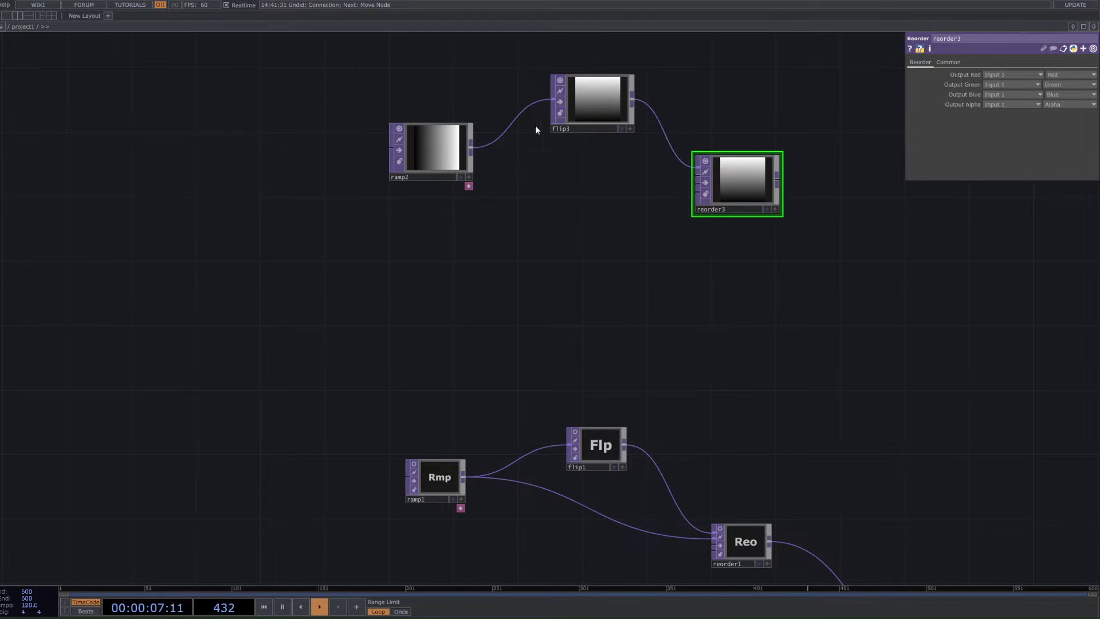
pyautogui.click(471, 147)
pyautogui.click(682, 178)
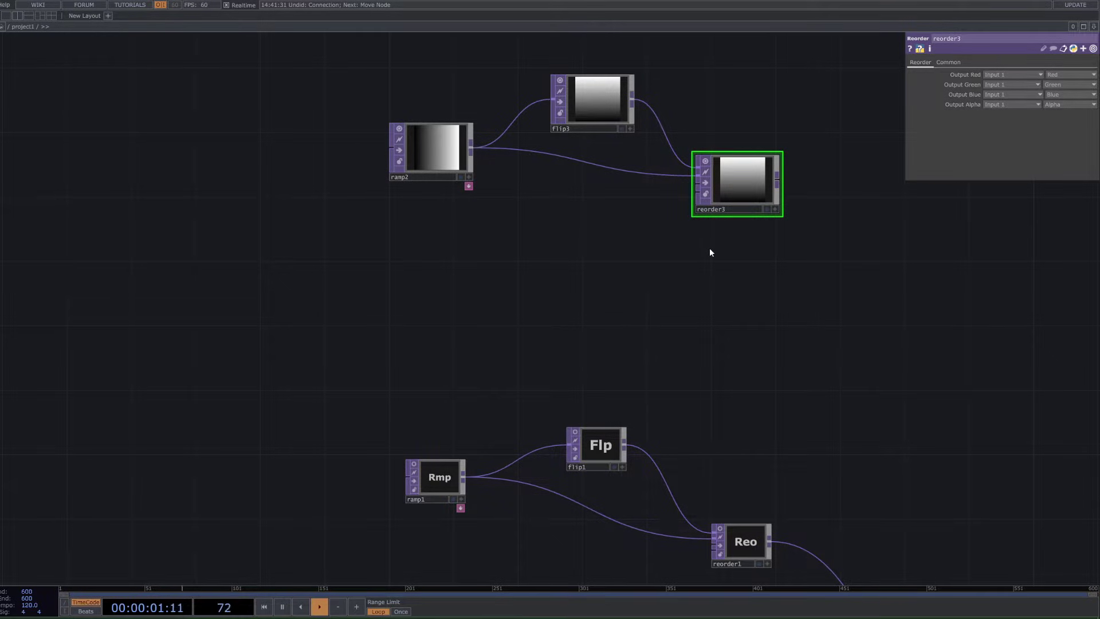
# Step: Show null1's output on the network background and hide it again
pyautogui.scroll(-5, 727, 281)
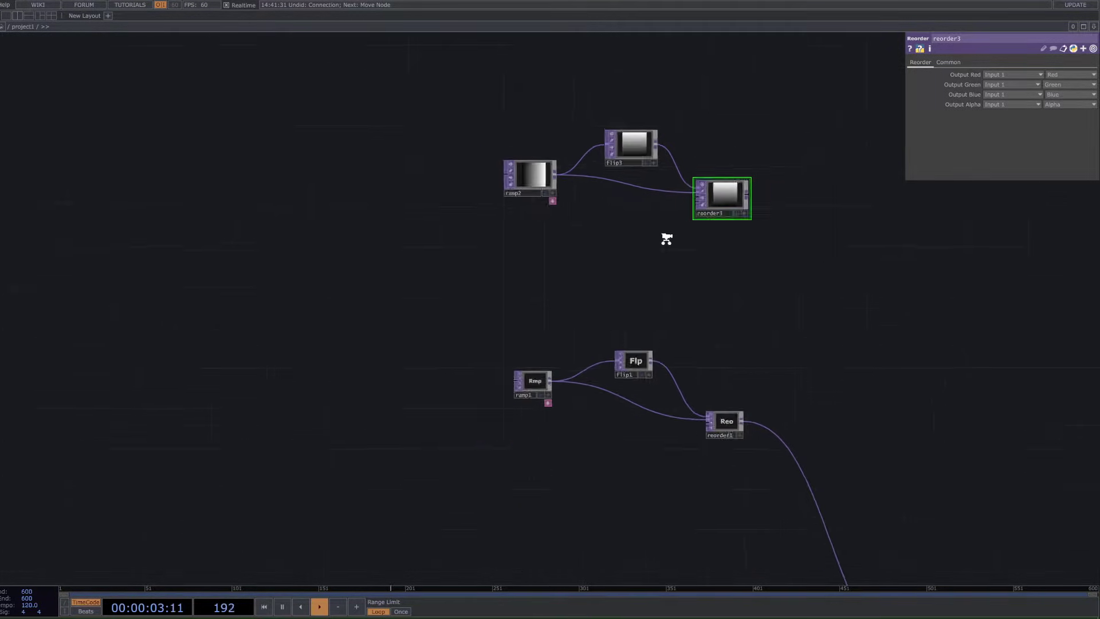
pyautogui.moveTo(768, 253); pyautogui.dragTo(388, 182)
pyautogui.moveTo(532, 330); pyautogui.dragTo(402, 272)
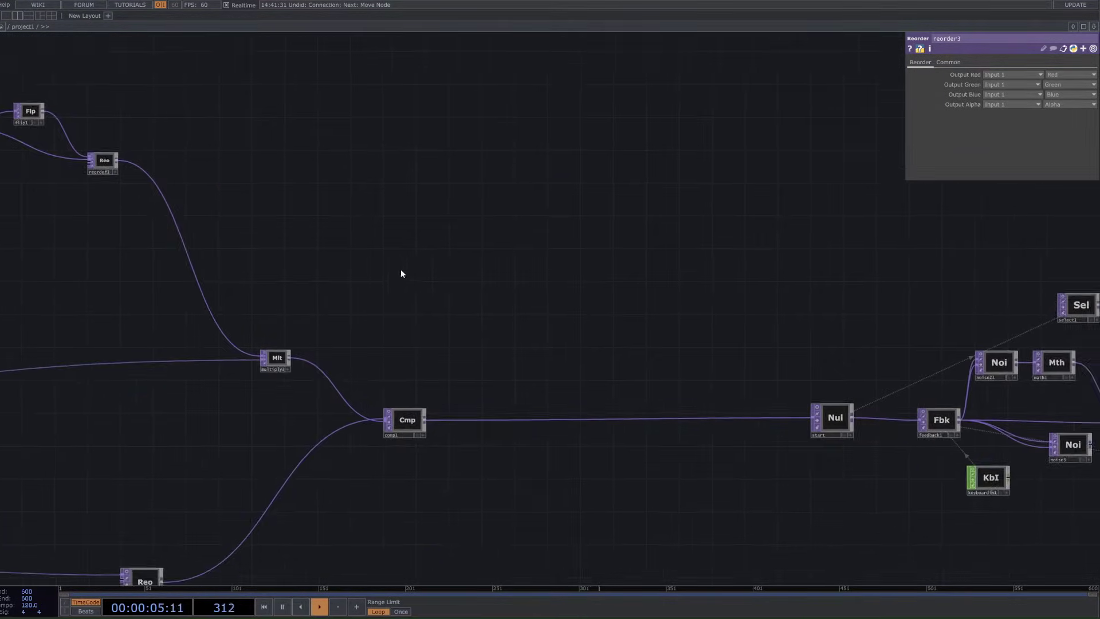
pyautogui.scroll(-3, 428, 294)
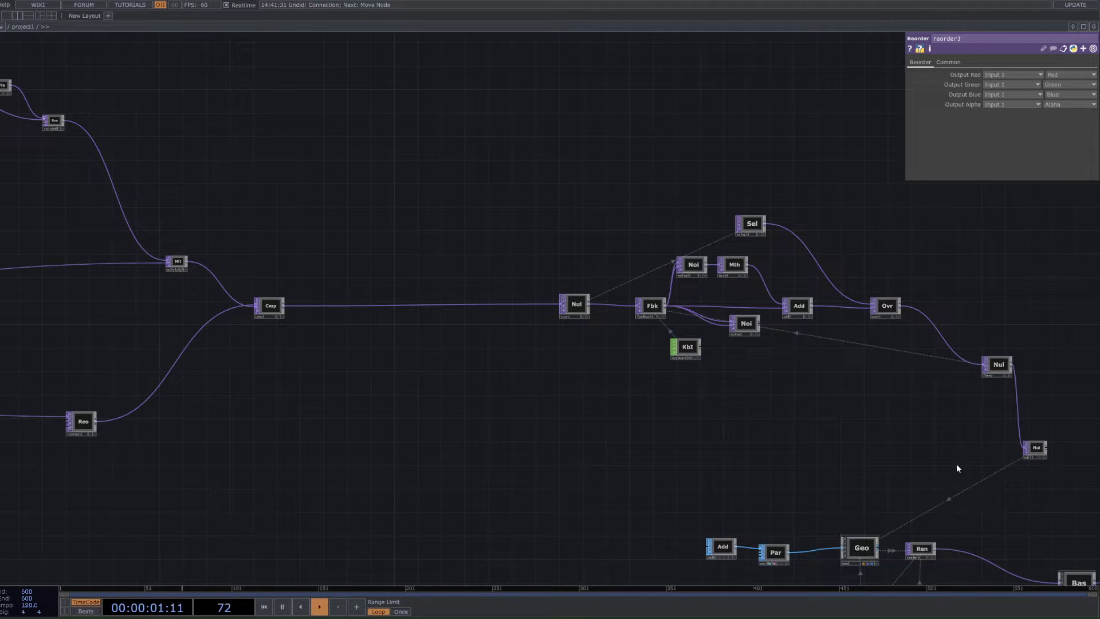
pyautogui.scroll(5, 957, 469)
pyautogui.click(1022, 468)
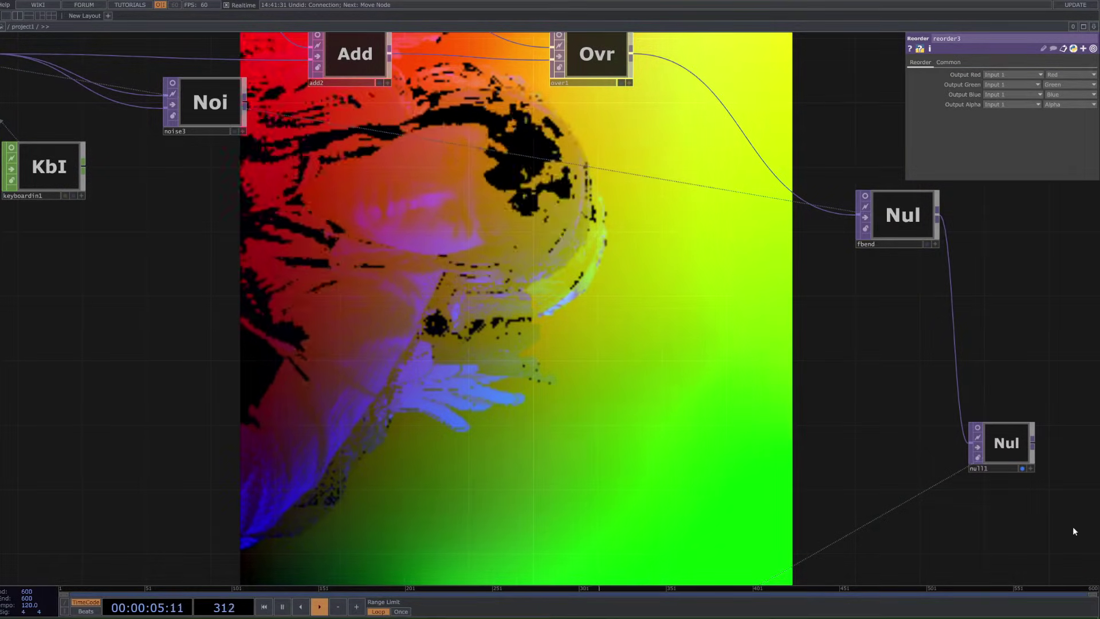
pyautogui.click(1022, 468)
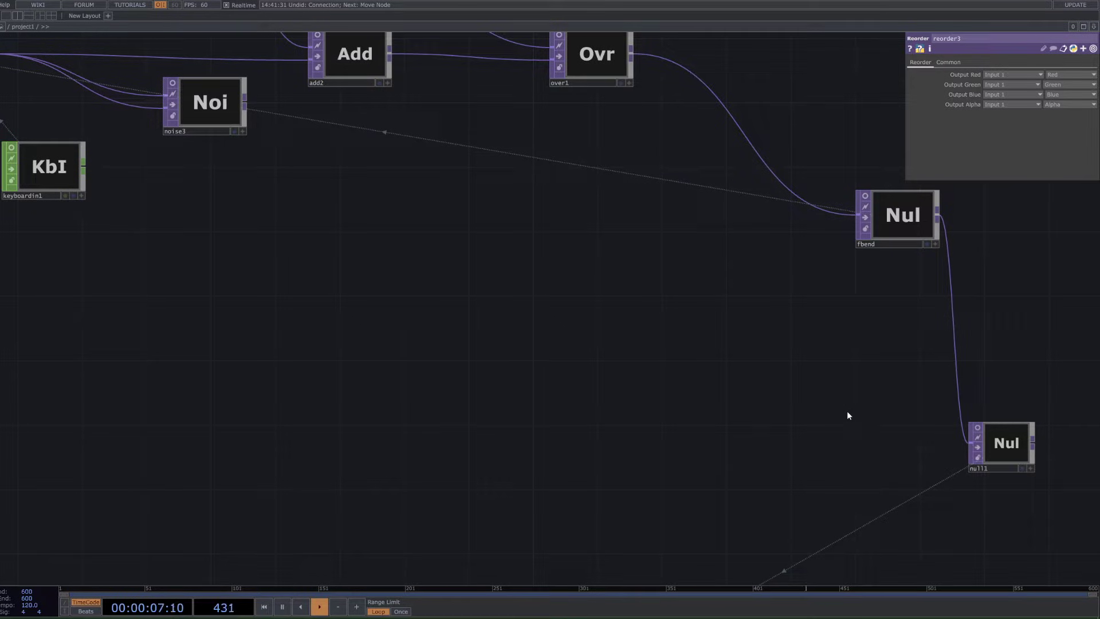
# Step: Inspect geo1's instancing parameters, especially the Translate OP and the Translate X, Y and Z channels
pyautogui.scroll(-3, 813, 383)
pyautogui.moveTo(753, 326); pyautogui.dragTo(651, 182)
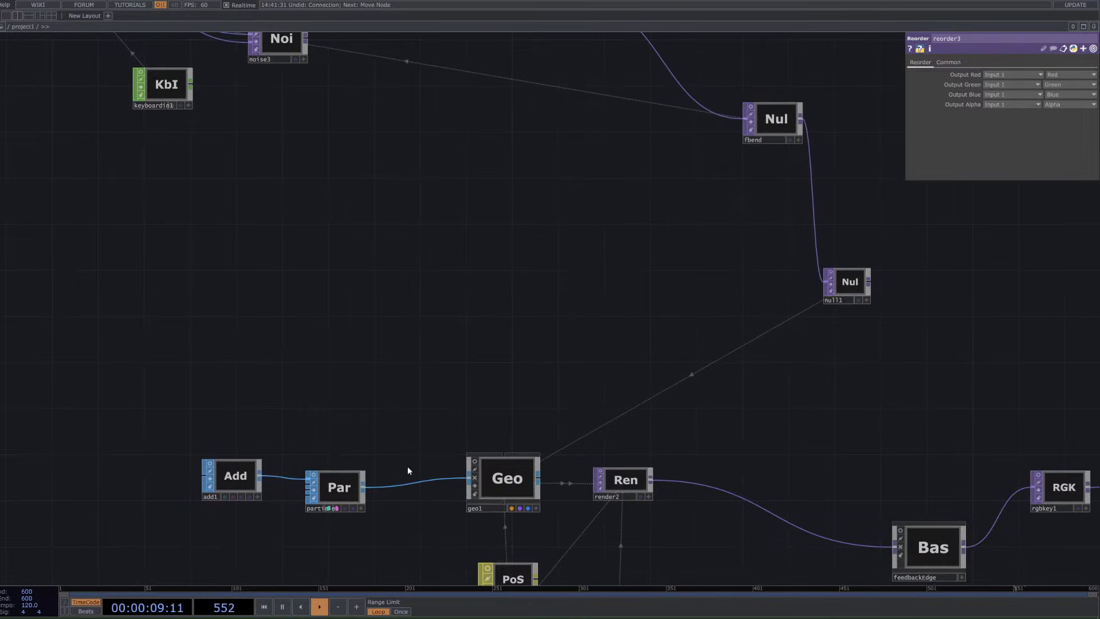
pyautogui.click(497, 480)
pyautogui.click(962, 64)
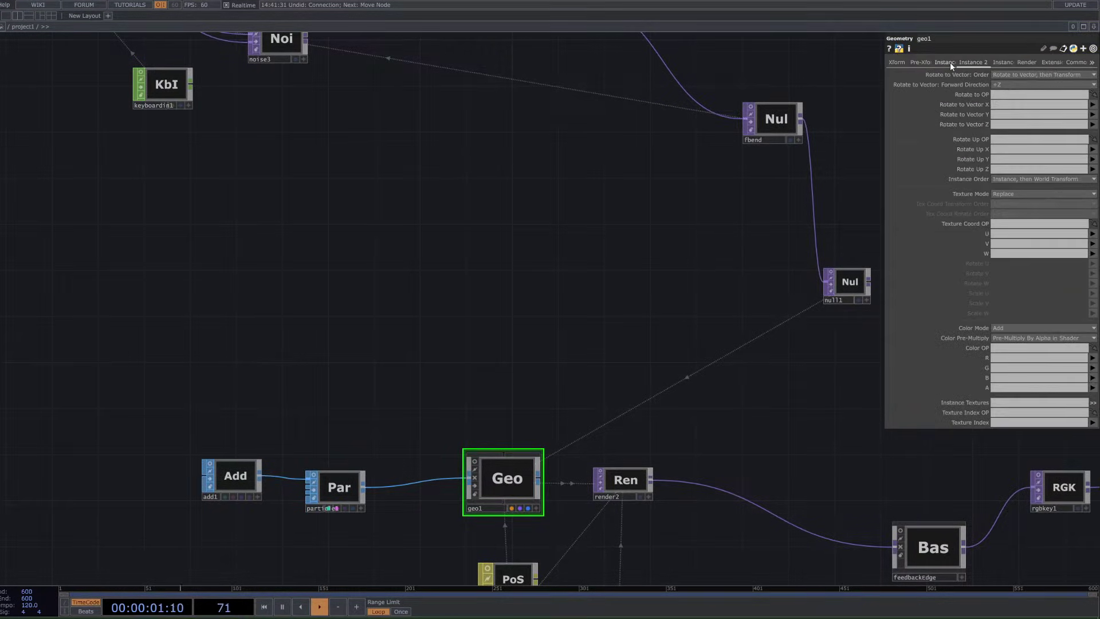
pyautogui.click(950, 63)
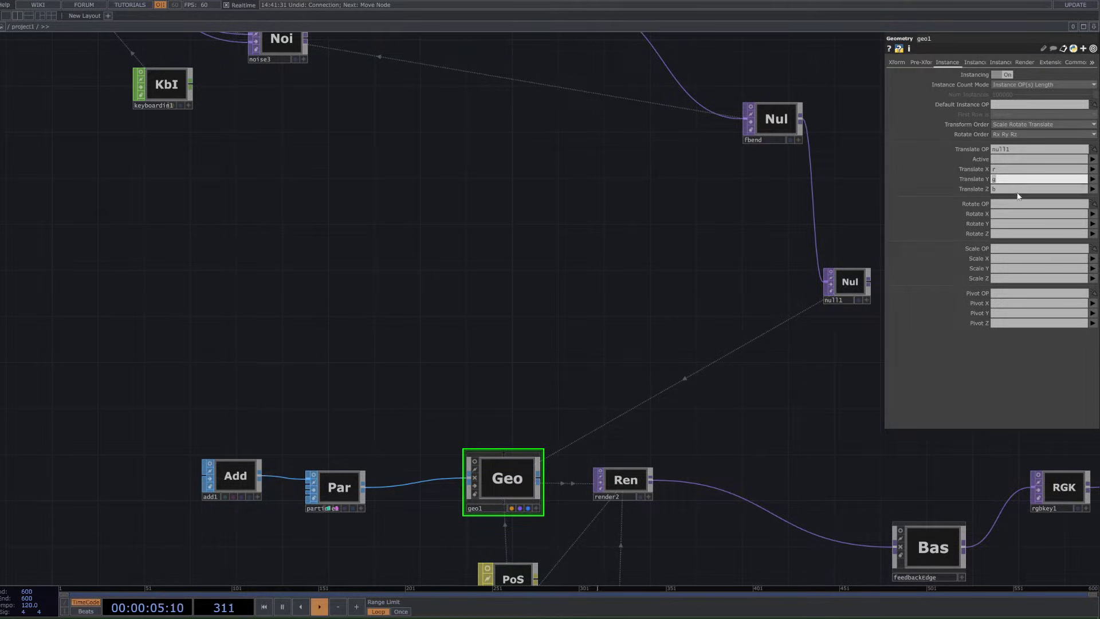
pyautogui.press('Tab')
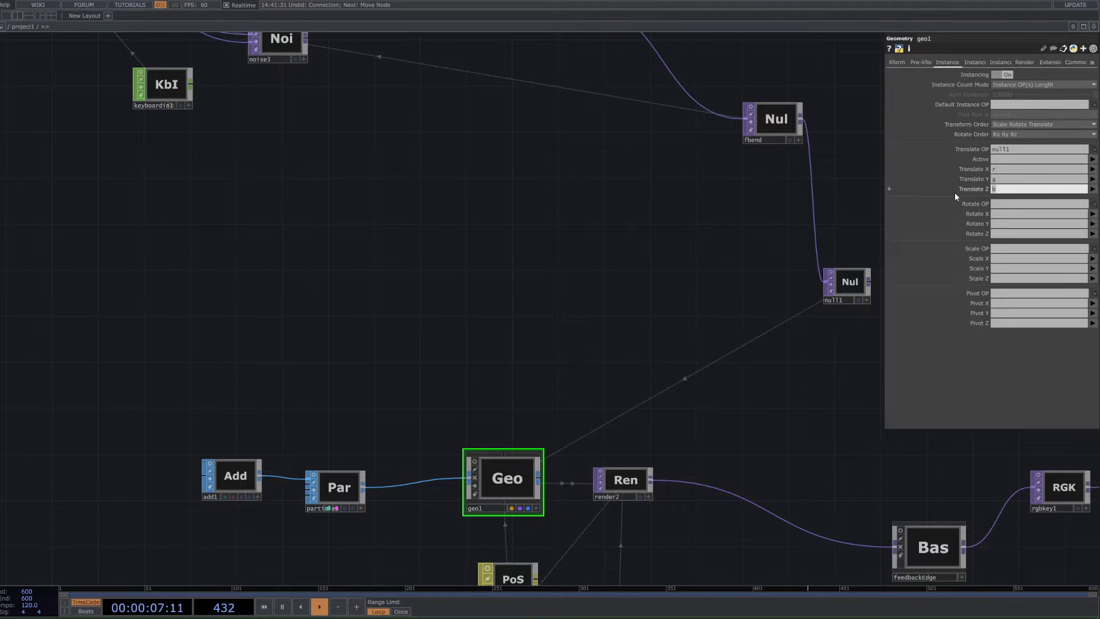
# Step: Go back to the person-masking branch and briefly preview the output of fit2
pyautogui.scroll(-2, 405, 376)
pyautogui.rightClick(405, 376)
pyautogui.moveTo(285, 352); pyautogui.dragTo(814, 386)
pyautogui.scroll(-1, 814, 386)
pyautogui.scroll(3, 264, 328)
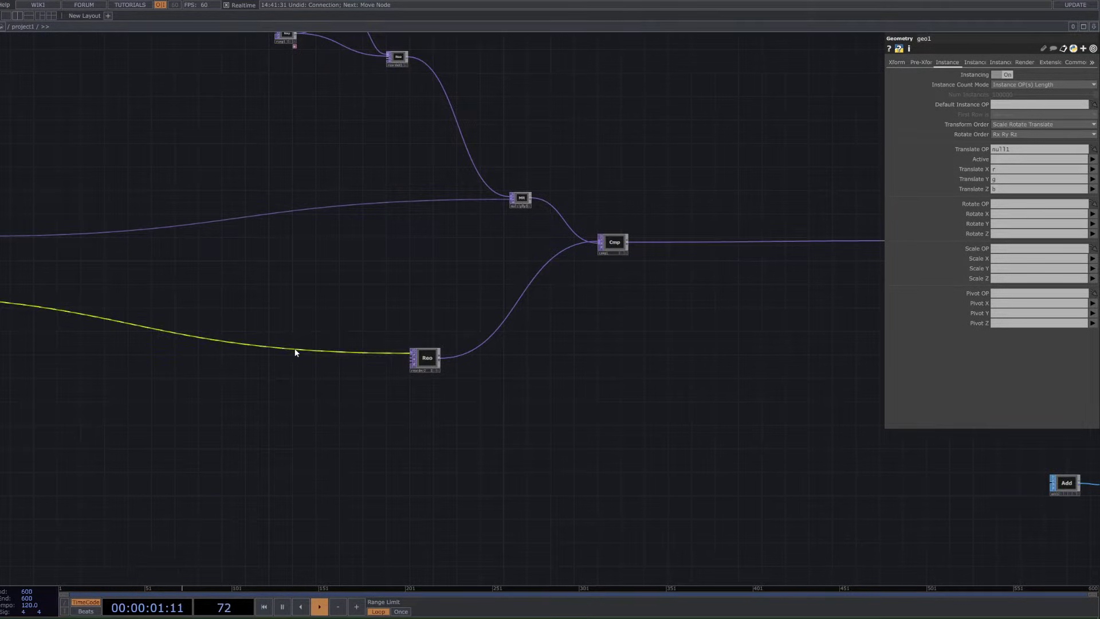
pyautogui.moveTo(36, 332); pyautogui.dragTo(367, 338)
pyautogui.scroll(3, 121, 297)
pyautogui.moveTo(250, 390); pyautogui.dragTo(441, 406)
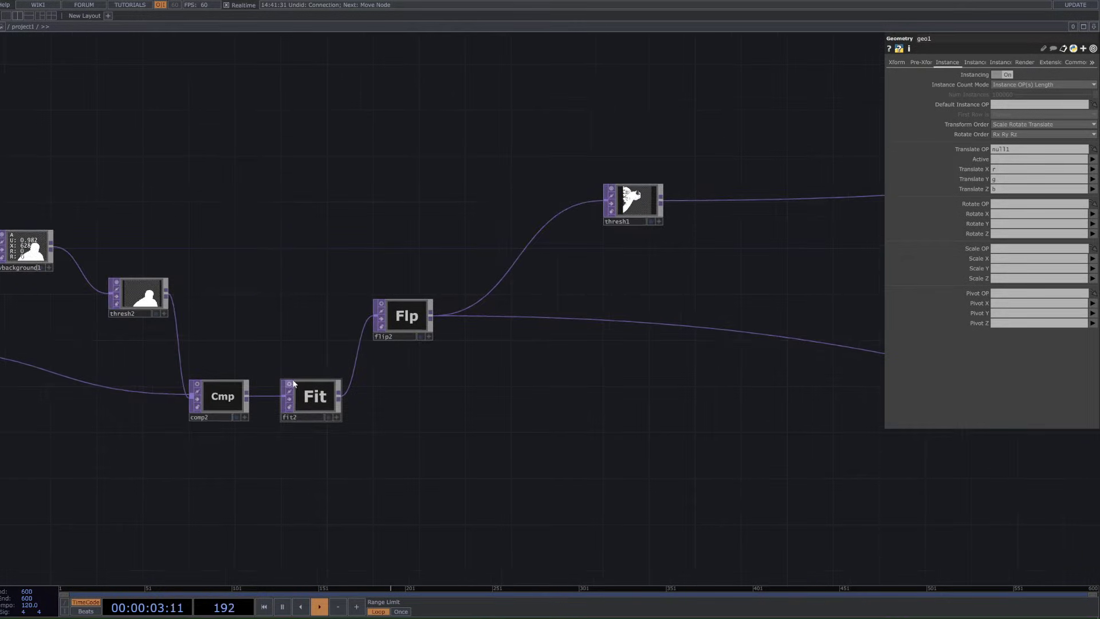
pyautogui.click(291, 382)
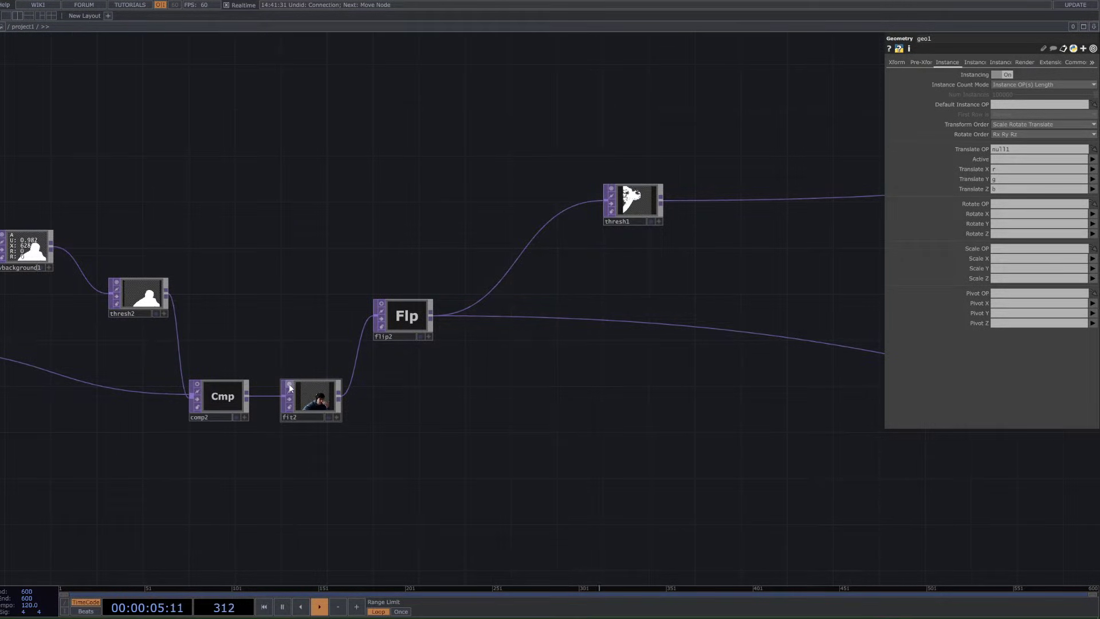
pyautogui.click(290, 386)
# Step: Turn on the viewer of reorder1 and inspect its channel assignments
pyautogui.scroll(-5, 459, 404)
pyautogui.moveTo(791, 425); pyautogui.dragTo(516, 461)
pyautogui.scroll(3, 667, 278)
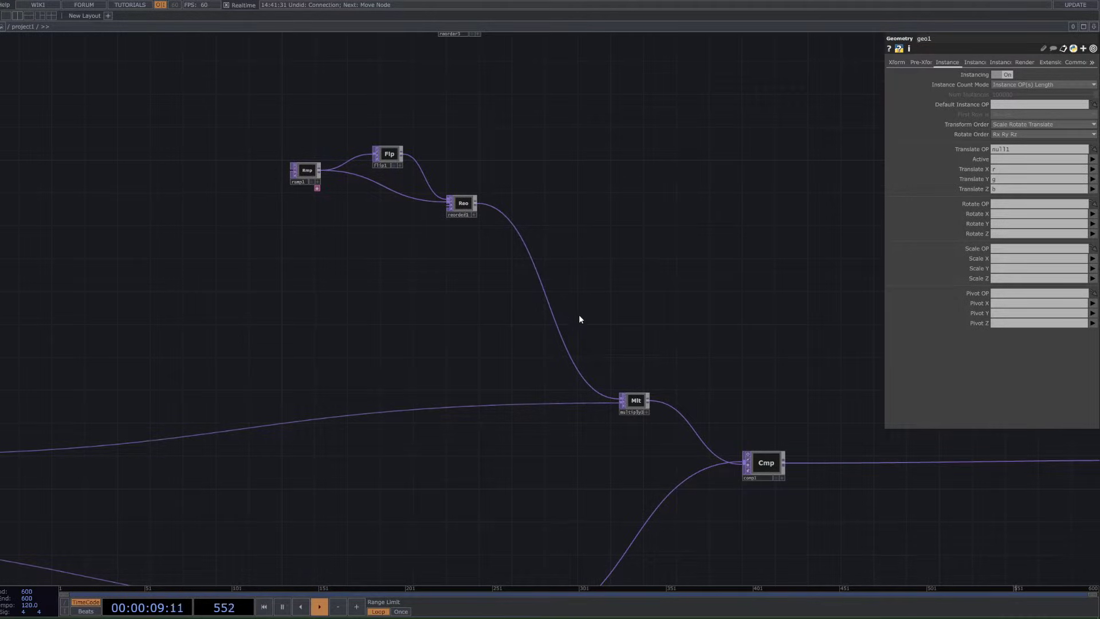
pyautogui.scroll(3, 442, 197)
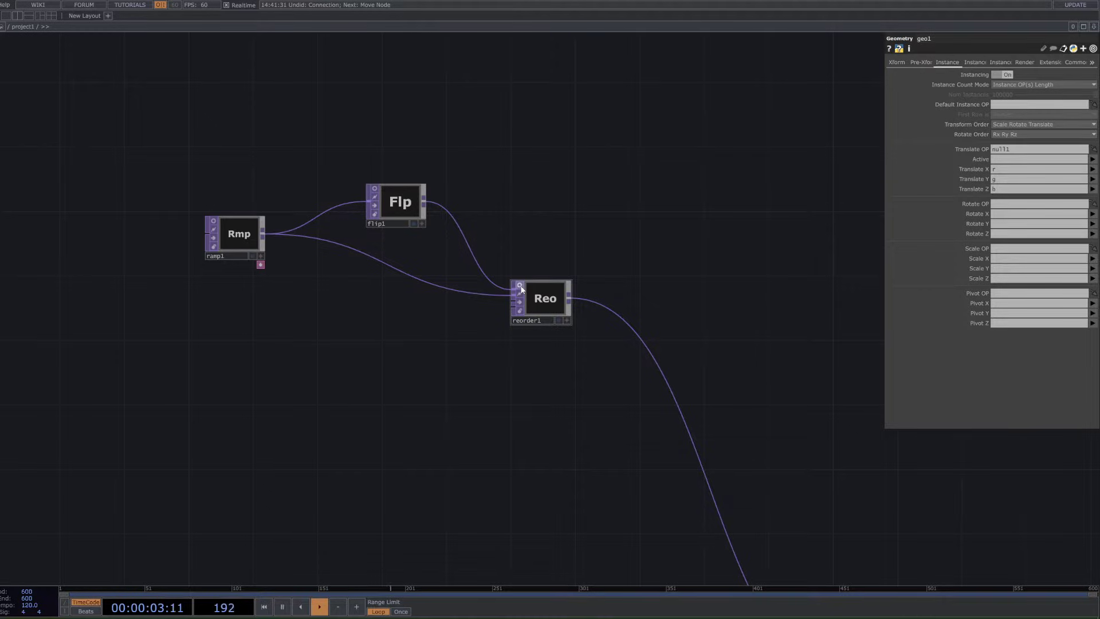
pyautogui.click(520, 286)
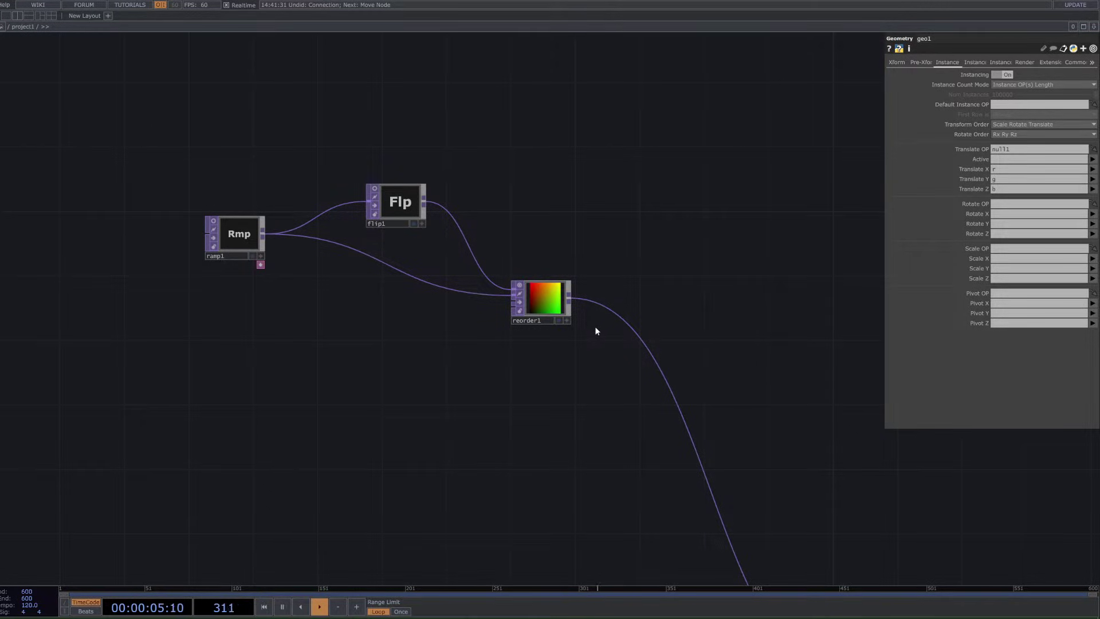
pyautogui.moveTo(606, 371); pyautogui.dragTo(565, 279)
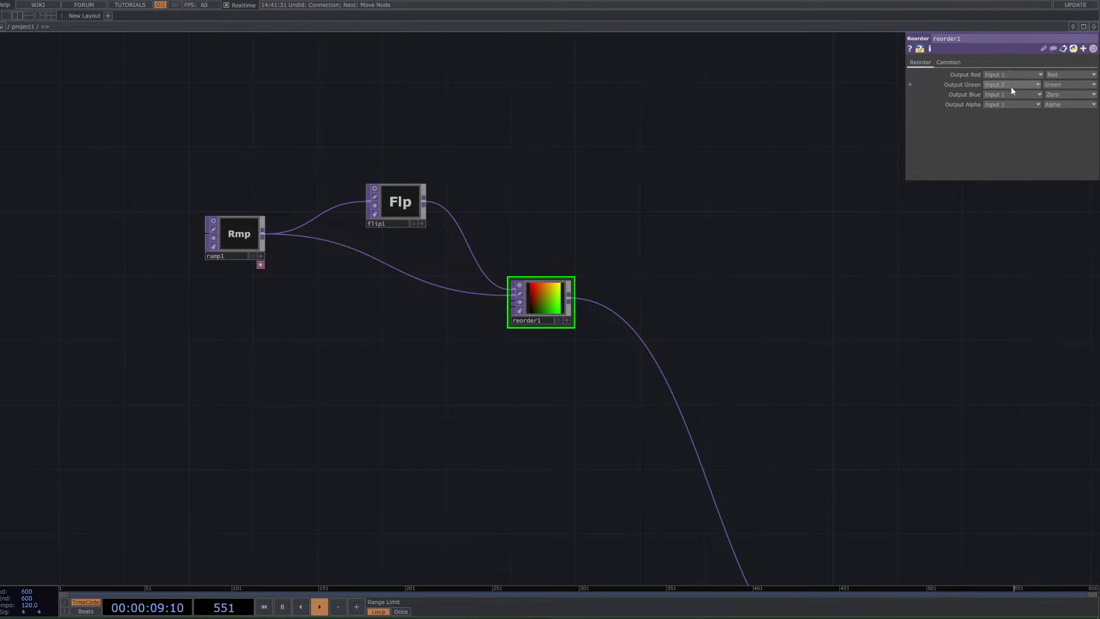
# Step: Try Luminance as the source channel of reorder1's blue output and return it to Zero
pyautogui.click(1058, 100)
pyautogui.click(1056, 103)
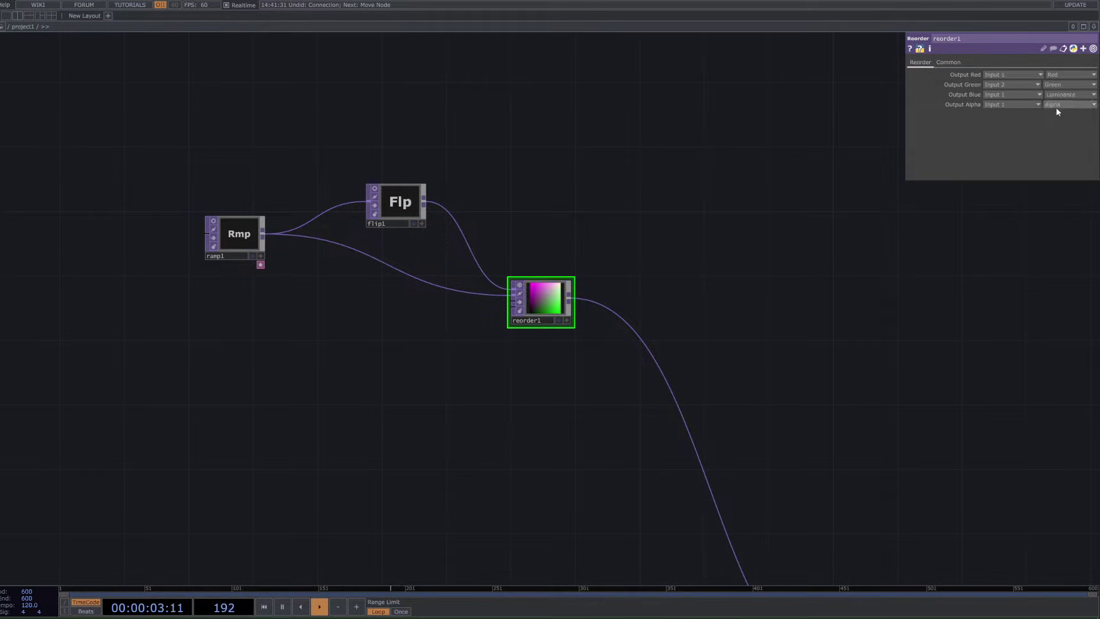
pyautogui.click(1054, 95)
pyautogui.click(1055, 186)
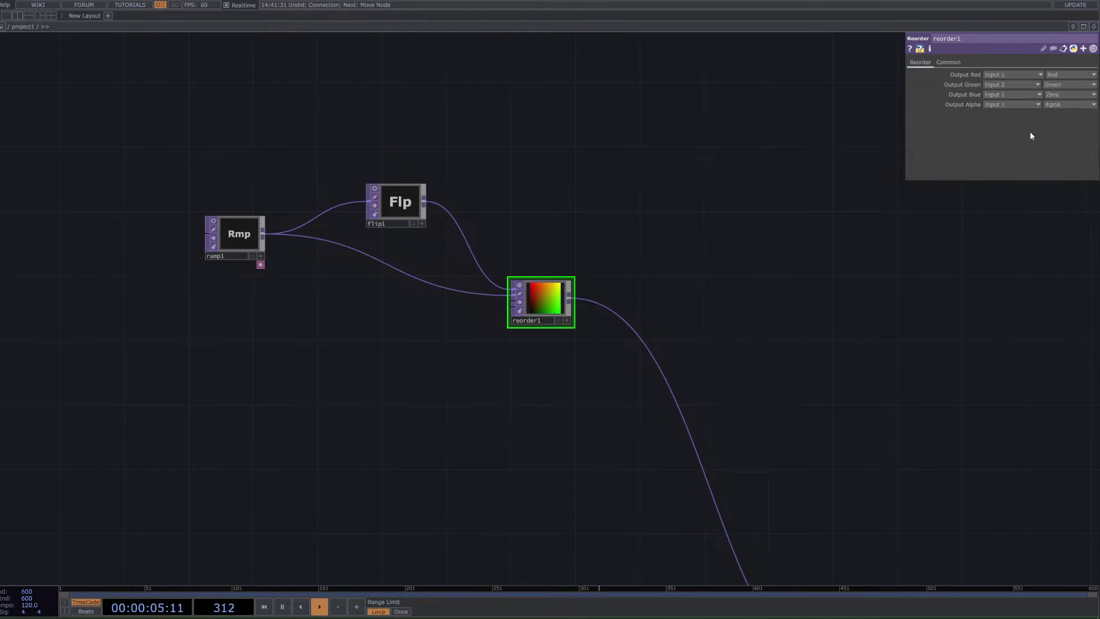
pyautogui.click(1053, 107)
pyautogui.click(1054, 107)
# Step: Examine multiply3's masked gradient up close together with its common parameters, and turn its viewer back off
pyautogui.moveTo(948, 300); pyautogui.dragTo(860, 233)
pyautogui.scroll(-2, 860, 233)
pyautogui.scroll(-1, 860, 233)
pyautogui.moveTo(898, 299); pyautogui.dragTo(873, 266)
pyautogui.moveTo(748, 291); pyautogui.dragTo(631, 170)
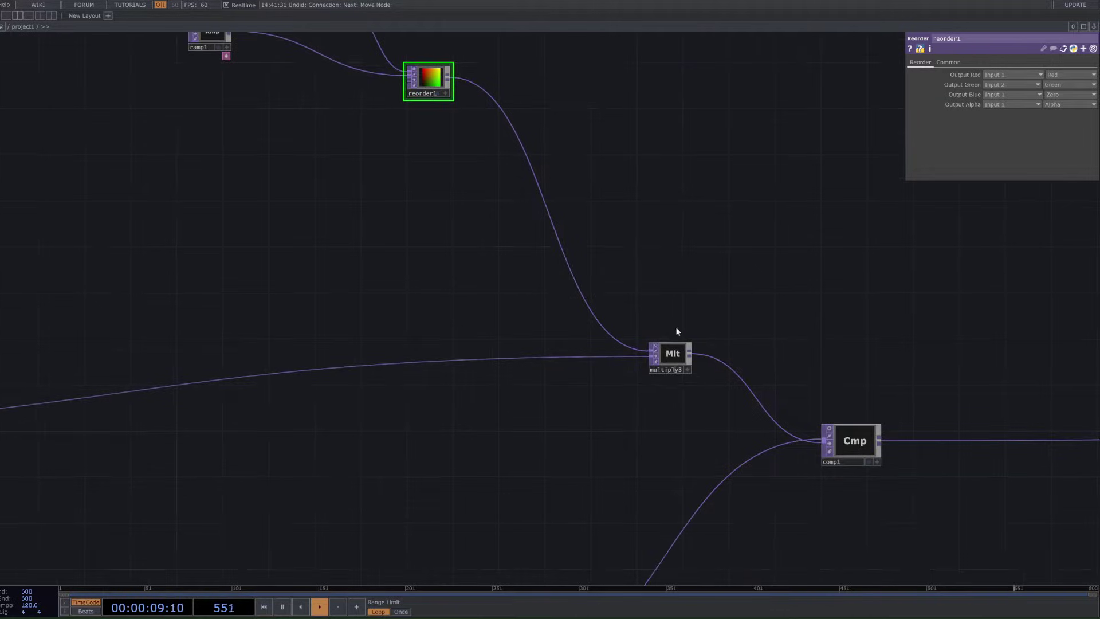
pyautogui.click(658, 349)
pyautogui.scroll(5, 682, 352)
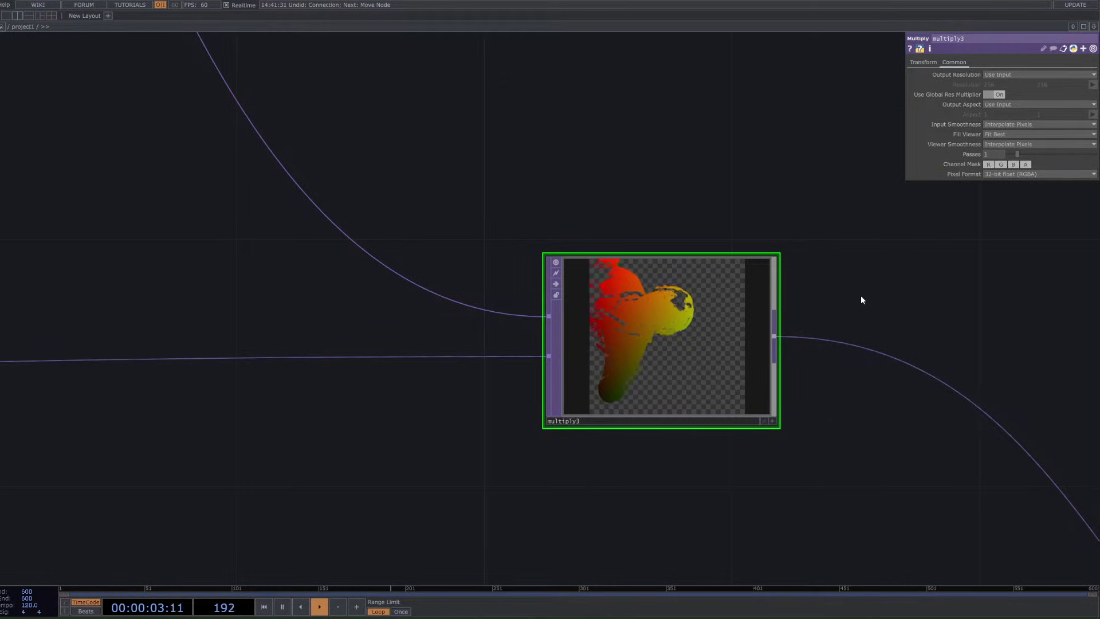
pyautogui.scroll(-3, 618, 289)
pyautogui.scroll(-1, 617, 291)
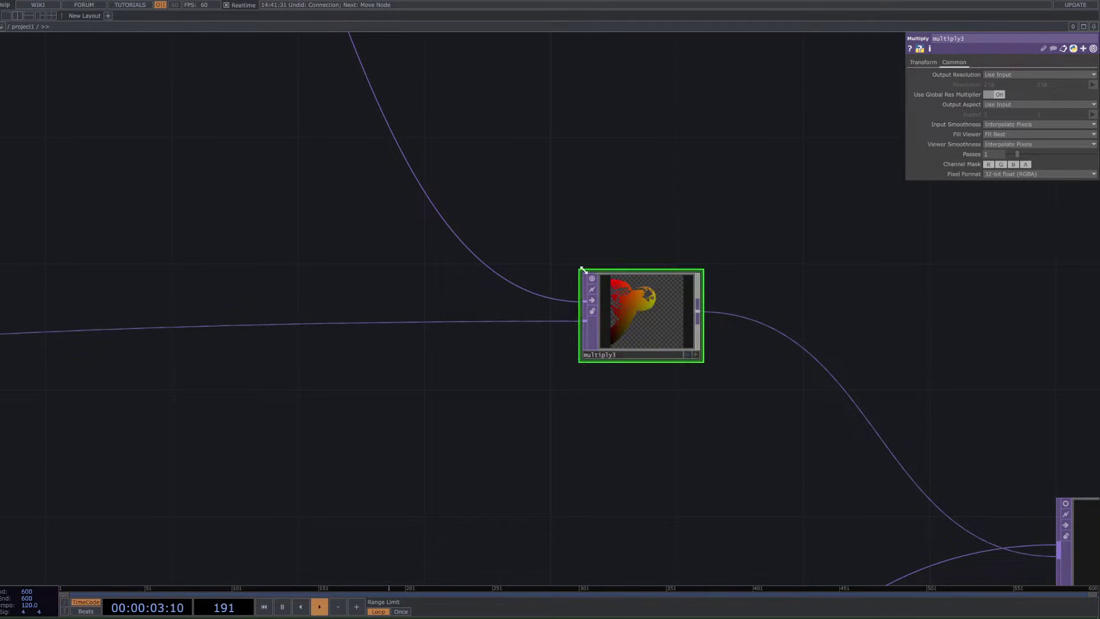
pyautogui.moveTo(800, 245); pyautogui.dragTo(595, 151)
pyautogui.scroll(-3, 595, 151)
pyautogui.click(449, 177)
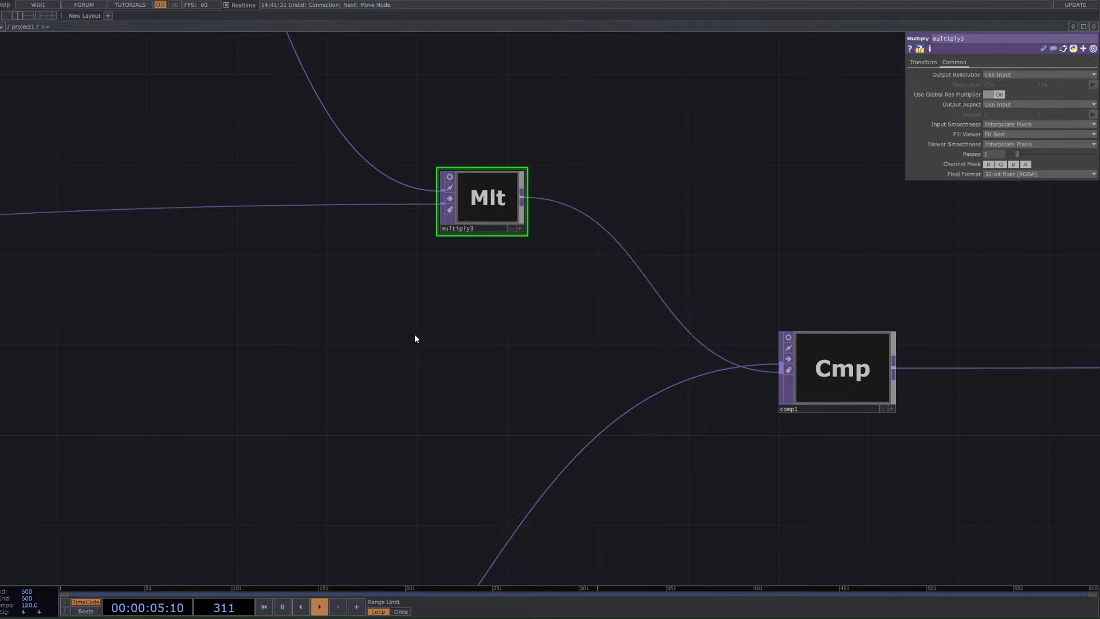
# Step: Trace the branch feeding multiply3 back to flip2, check flip2's parameters and briefly preview its output
pyautogui.moveTo(414, 334); pyautogui.dragTo(518, 270)
pyautogui.scroll(-5, 518, 270)
pyautogui.moveTo(108, 412); pyautogui.dragTo(600, 395)
pyautogui.scroll(-3, 572, 378)
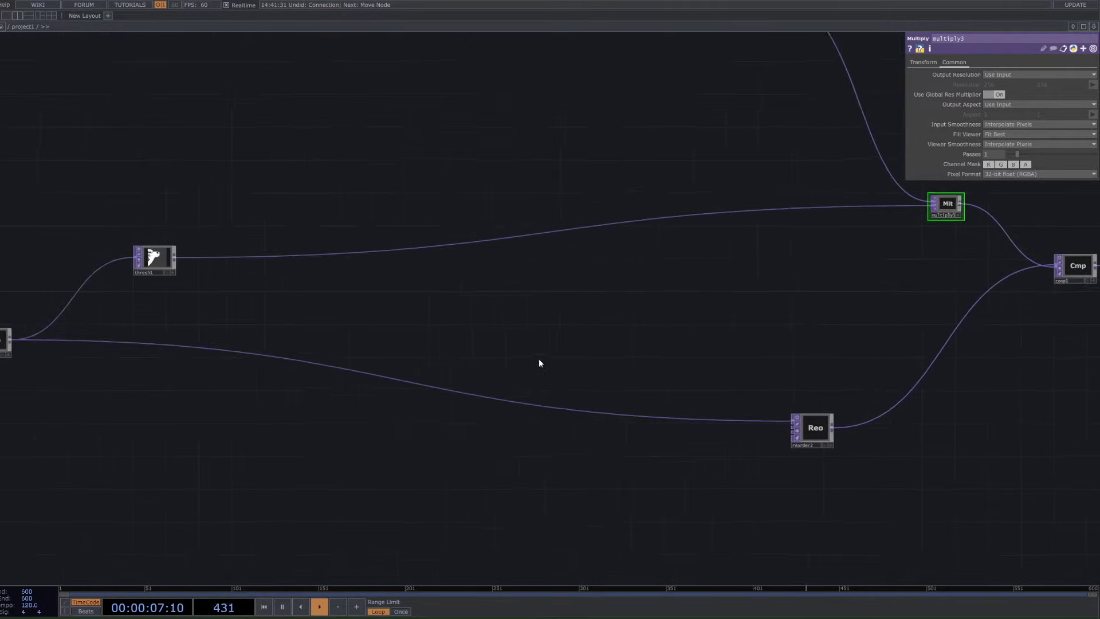
pyautogui.scroll(5, 71, 314)
pyautogui.click(67, 343)
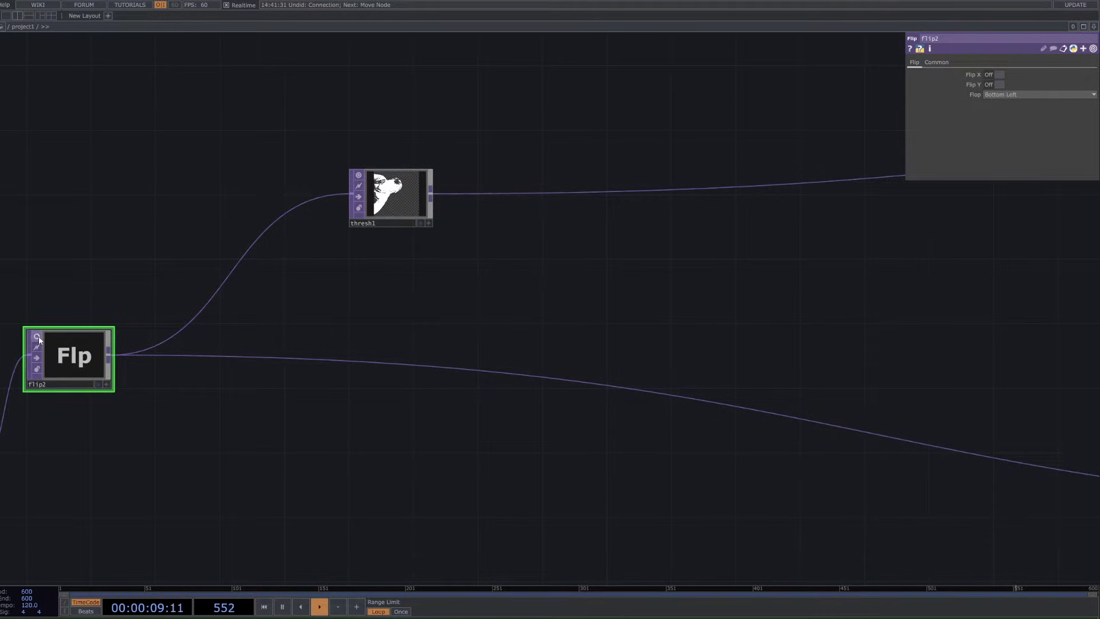
pyautogui.click(39, 337)
pyautogui.click(39, 337)
pyautogui.moveTo(235, 389); pyautogui.dragTo(129, 343)
pyautogui.scroll(-4, 129, 343)
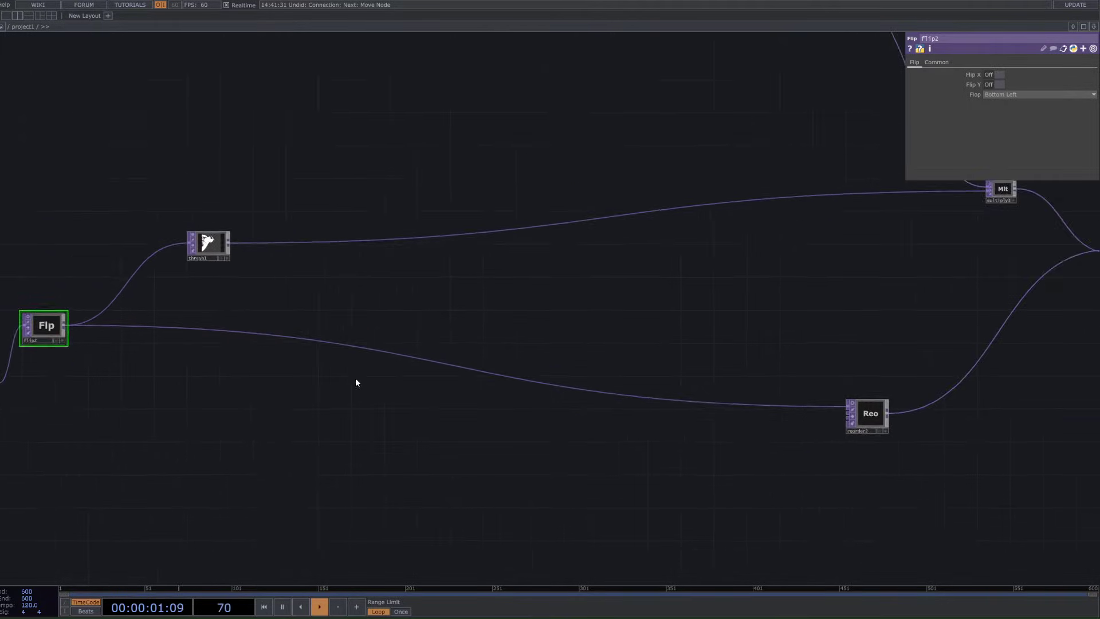
# Step: Inspect reorder2's channel assignments and preview its output up close
pyautogui.moveTo(355, 379); pyautogui.dragTo(183, 325)
pyautogui.moveTo(380, 329); pyautogui.dragTo(509, 343)
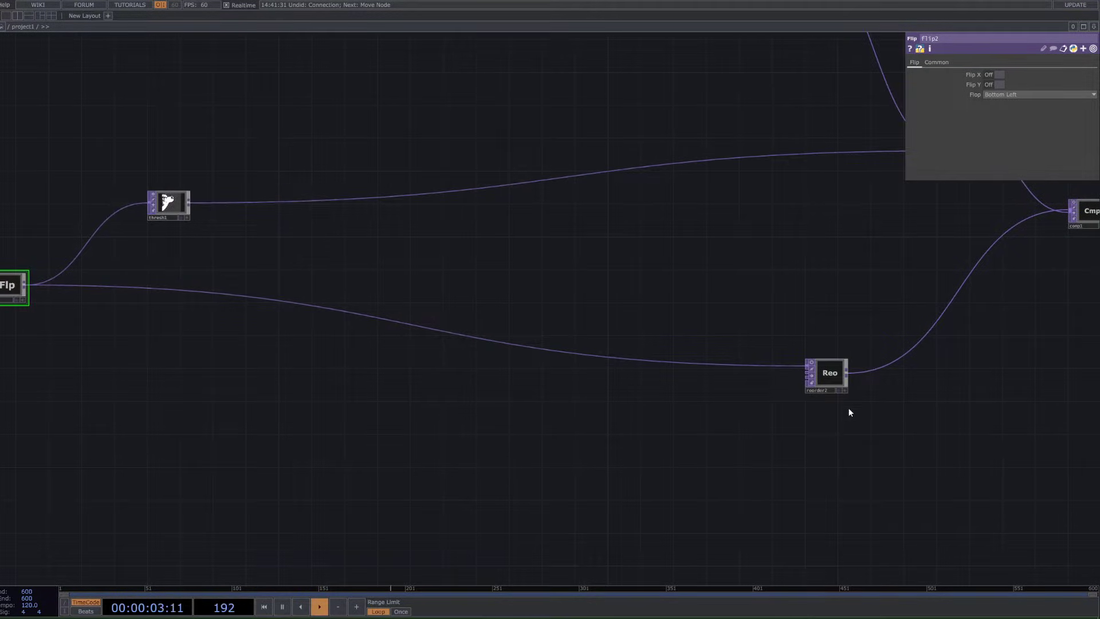
pyautogui.click(830, 378)
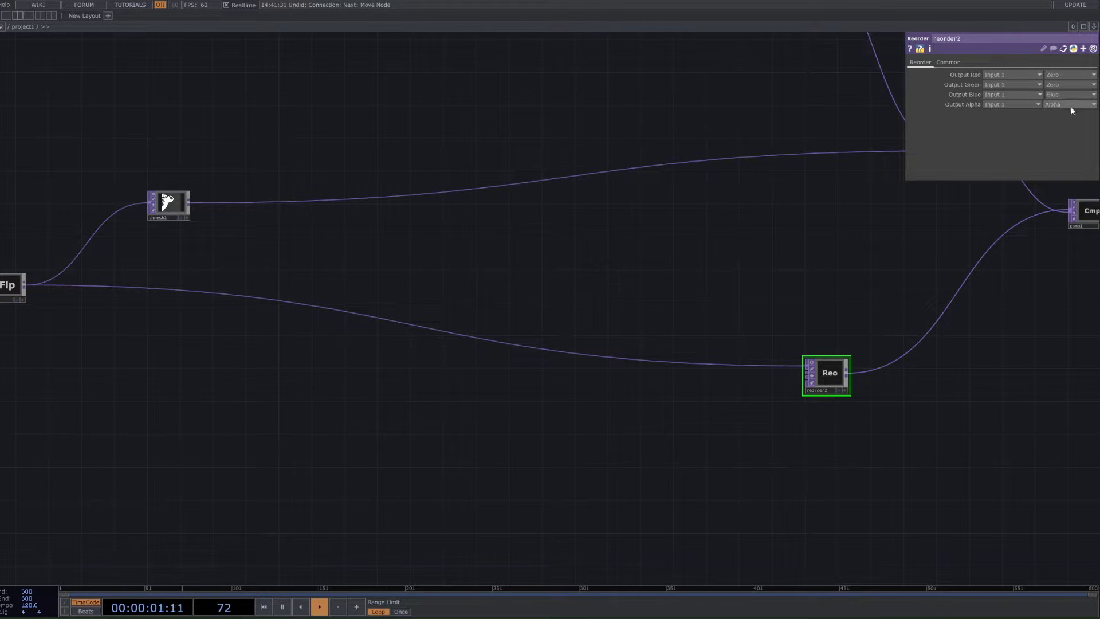
pyautogui.moveTo(977, 356); pyautogui.dragTo(768, 469)
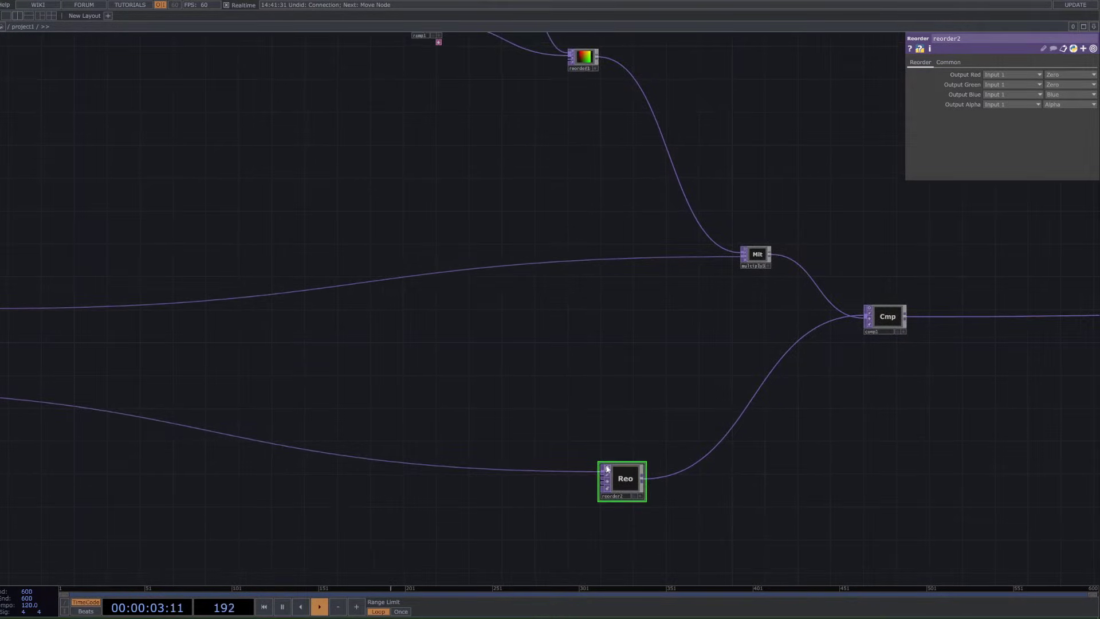
pyautogui.click(607, 469)
pyautogui.moveTo(634, 474); pyautogui.dragTo(760, 358)
pyautogui.scroll(5, 778, 313)
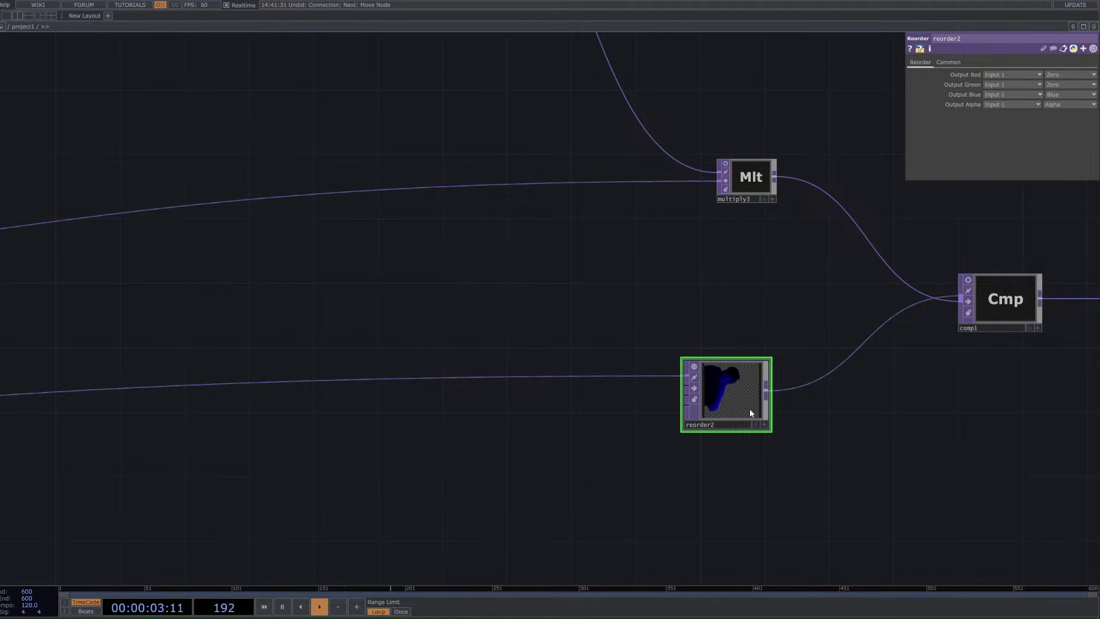
# Step: Preview multiply3 and comp1, check comp1's Add operation and input order, and turn the viewers off again
pyautogui.click(725, 165)
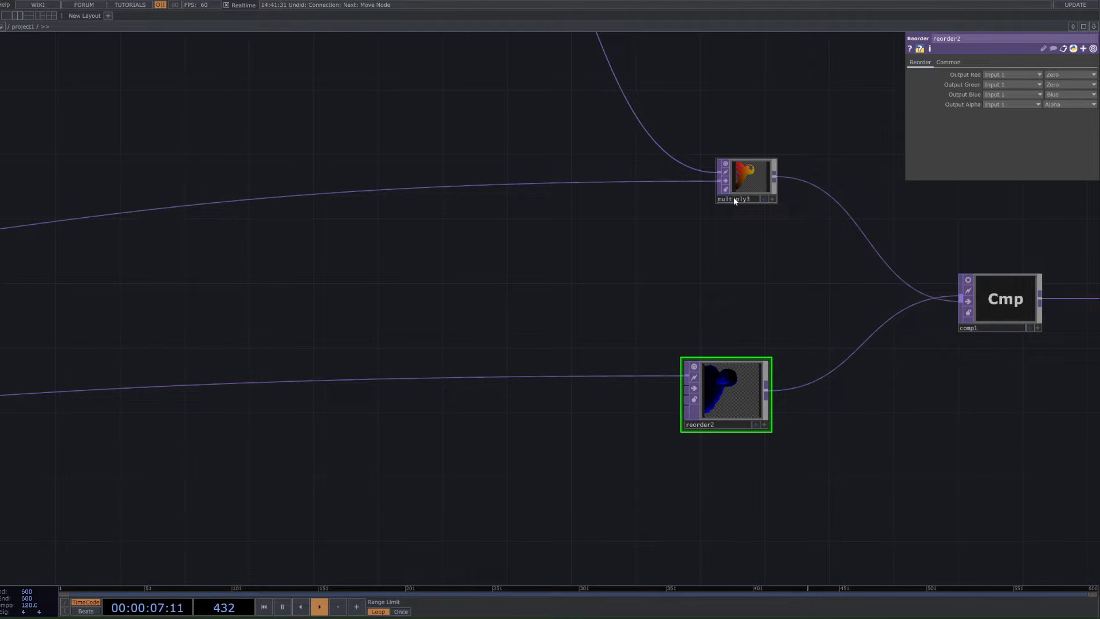
pyautogui.click(983, 302)
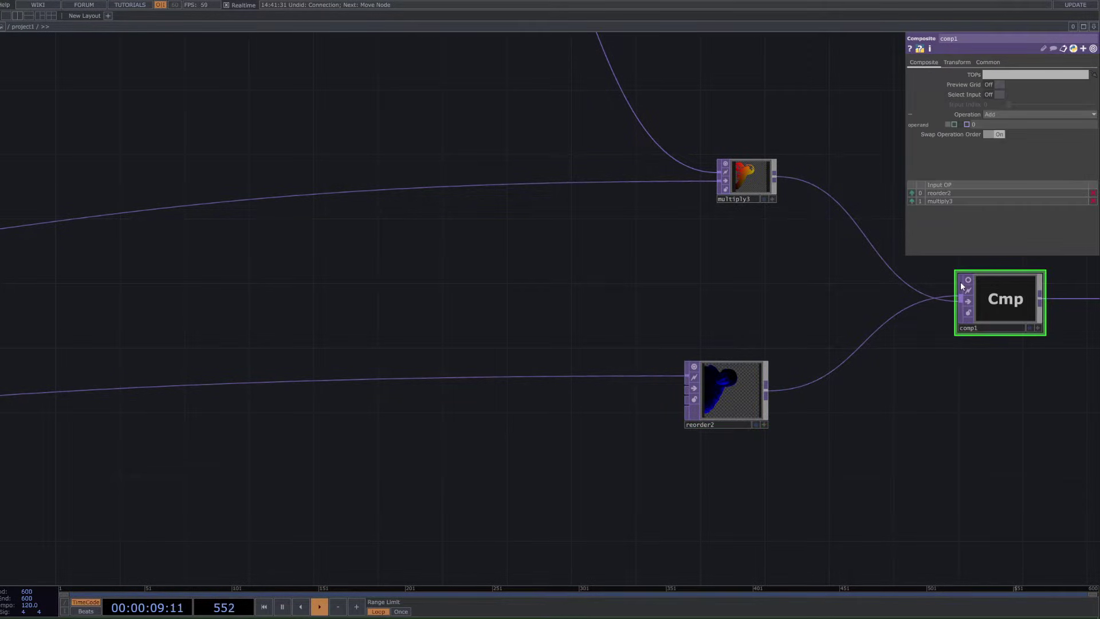
pyautogui.click(968, 280)
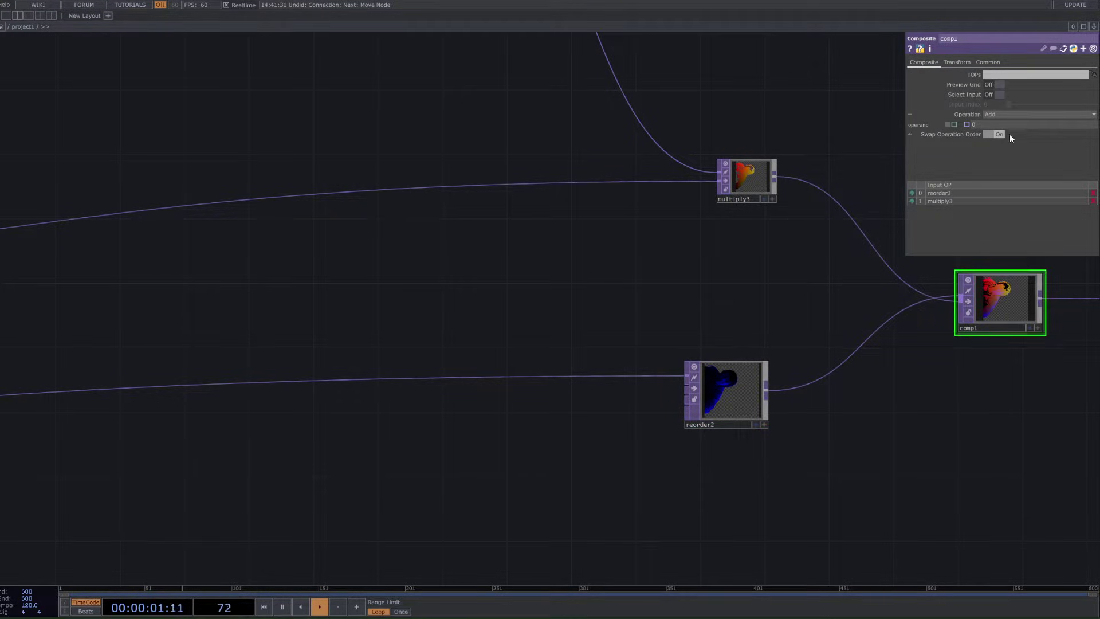
pyautogui.moveTo(854, 136); pyautogui.dragTo(851, 135)
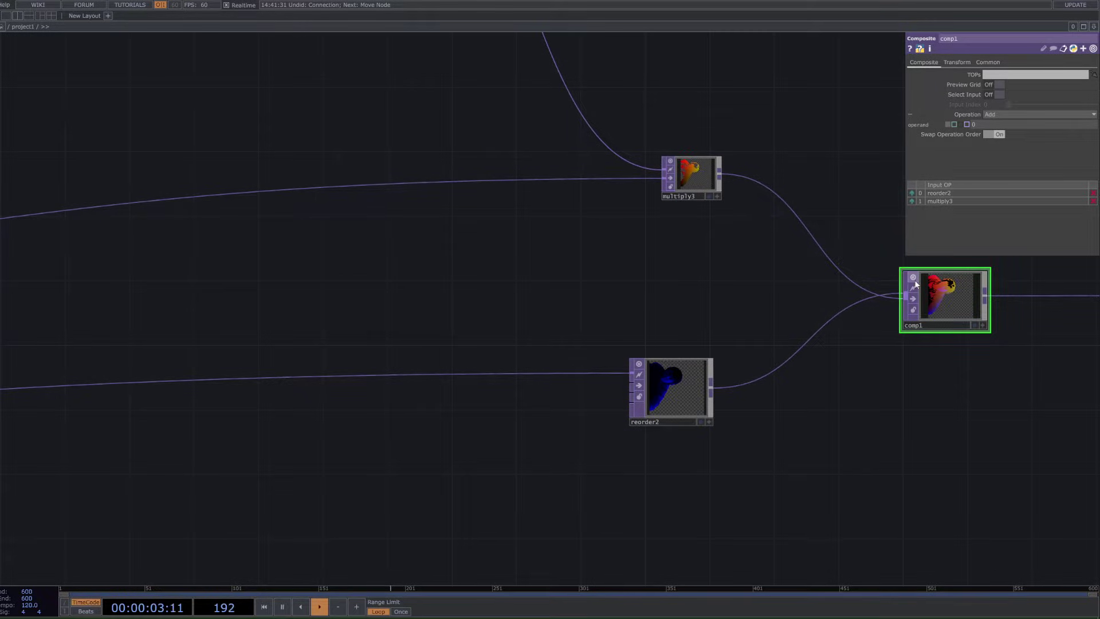
pyautogui.click(965, 280)
pyautogui.scroll(-5, 678, 246)
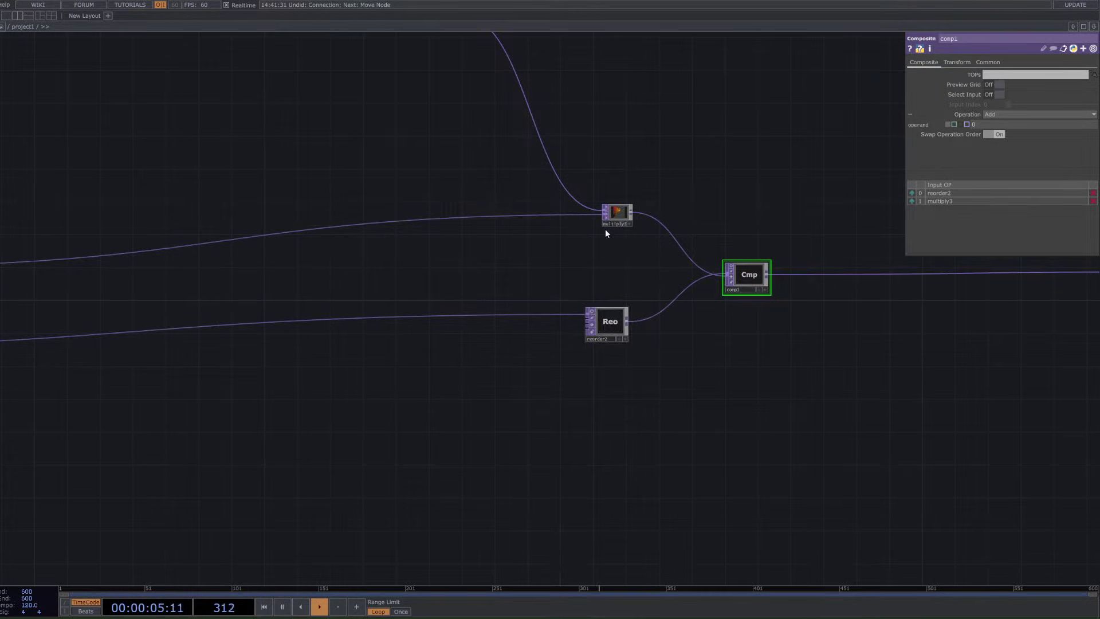
pyautogui.scroll(3, 684, 259)
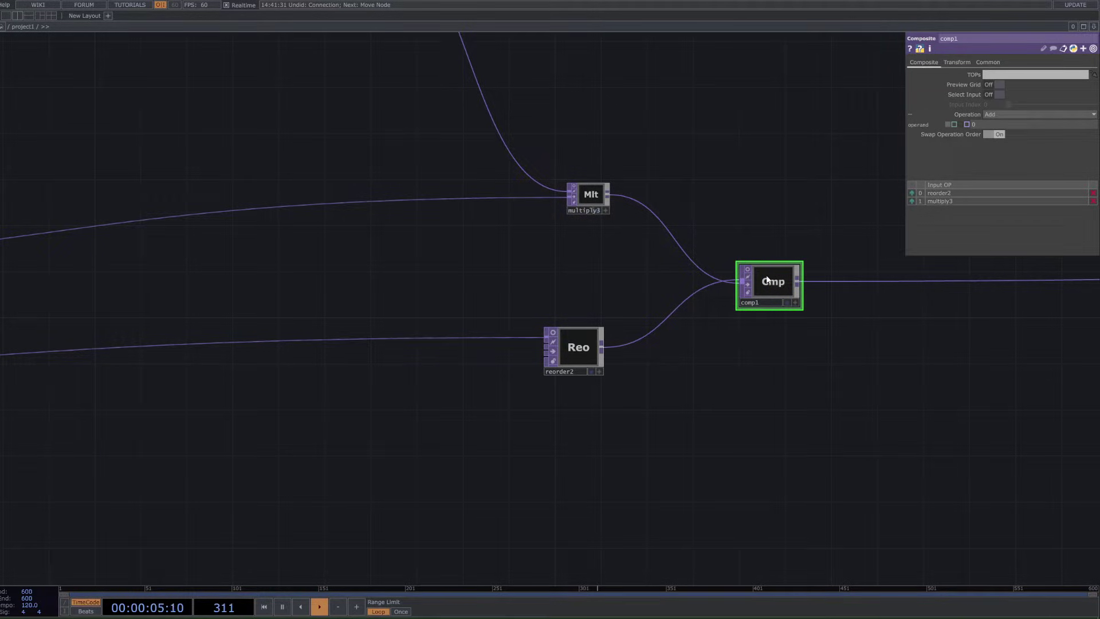
# Step: Check reorder2's channel assignments and trace its input back to flip2
pyautogui.click(588, 351)
pyautogui.moveTo(504, 433); pyautogui.dragTo(689, 415)
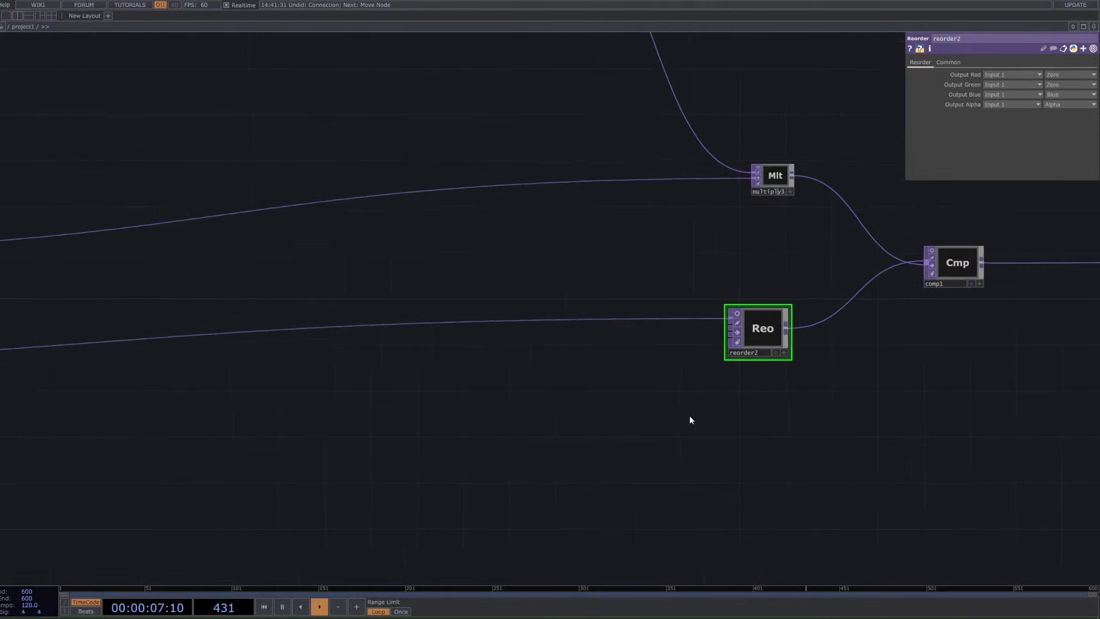
pyautogui.moveTo(450, 394); pyautogui.dragTo(636, 374)
pyautogui.scroll(-3, 510, 346)
pyautogui.hscroll(-5, 442, 346)
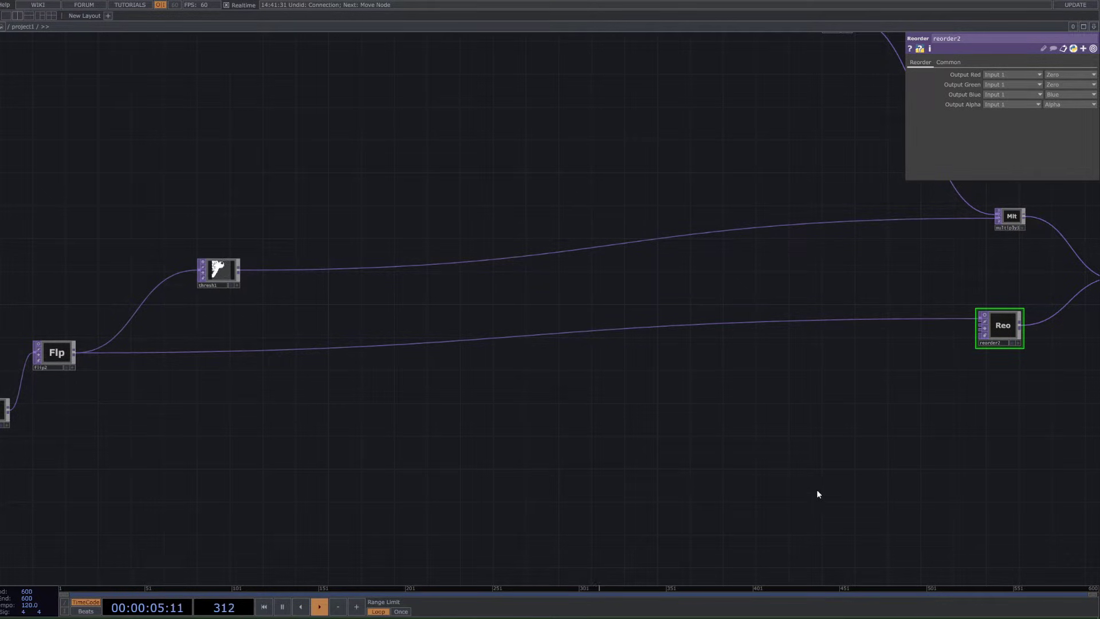
# Step: Follow comp1's output to the start null ahead of the feedback loop and preview the null's image
pyautogui.hscroll(12, 818, 493)
pyautogui.moveTo(566, 462); pyautogui.dragTo(309, 478)
pyautogui.moveTo(481, 451); pyautogui.dragTo(264, 418)
pyautogui.moveTo(487, 446); pyautogui.dragTo(460, 445, button='middle')
pyautogui.hscroll(3, 460, 445)
pyautogui.scroll(-1, 522, 454)
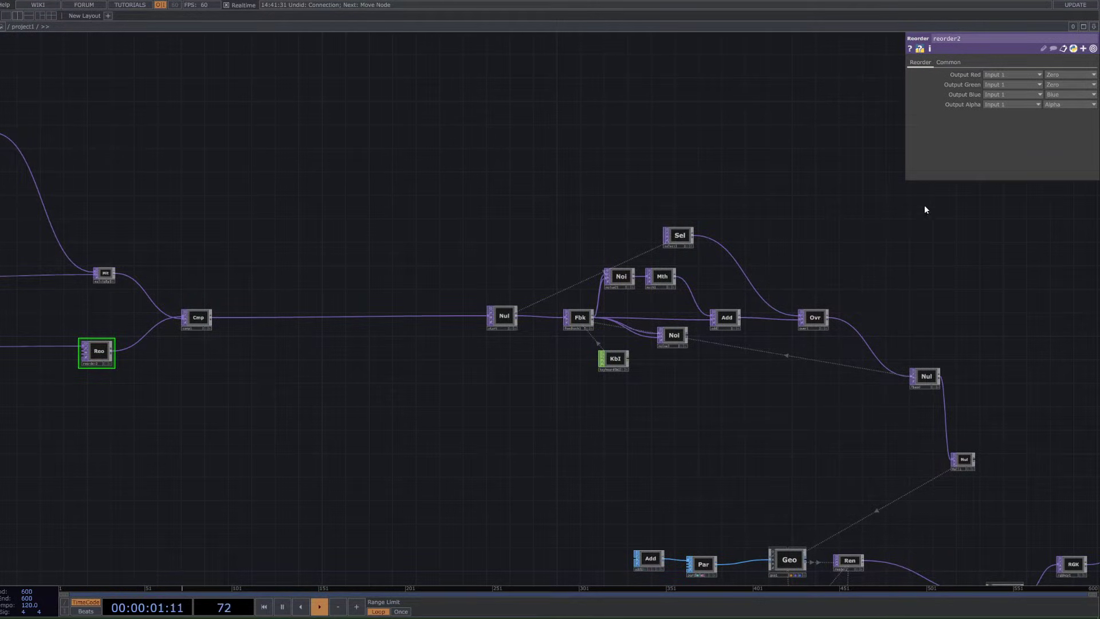
pyautogui.scroll(3, 296, 335)
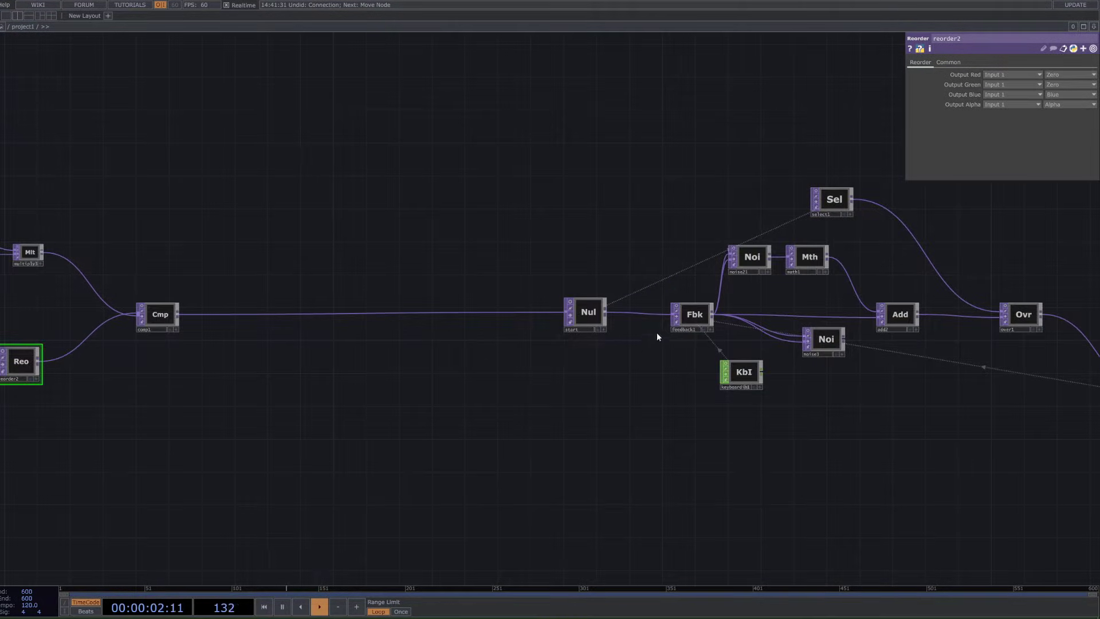
pyautogui.click(572, 302)
pyautogui.click(584, 306)
# Step: Check feedback1's target TOP and reset pulse expression, and place the node slightly closer to the start null
pyautogui.click(701, 325)
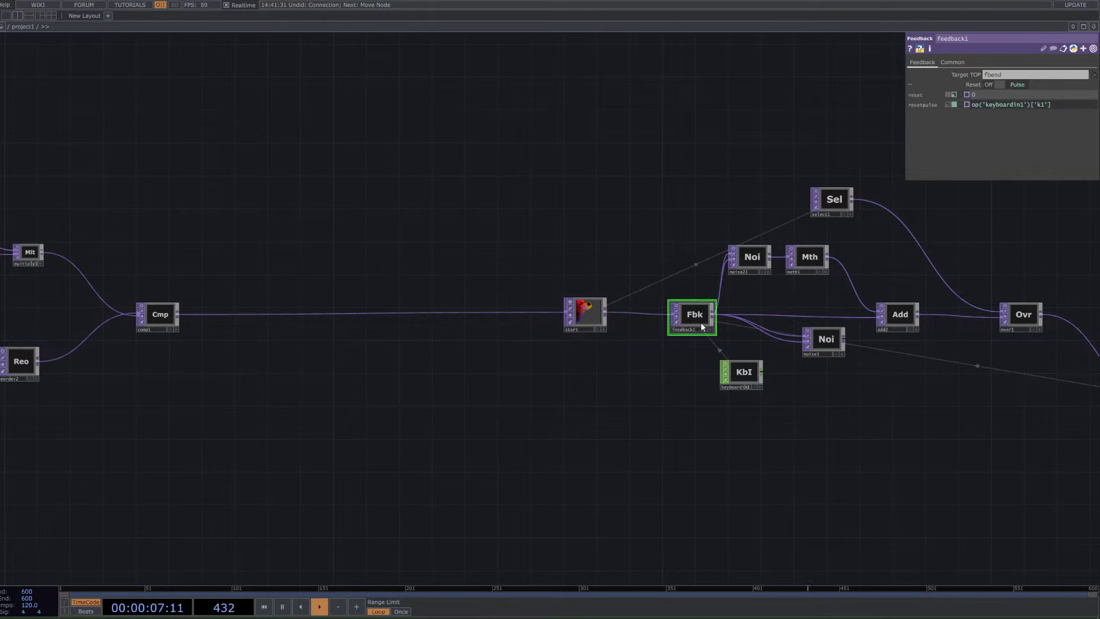
pyautogui.moveTo(679, 320)
pyautogui.mouseDown()
pyautogui.moveTo(628, 319)
pyautogui.moveTo(678, 346)
pyautogui.moveTo(679, 323)
pyautogui.mouseUp()
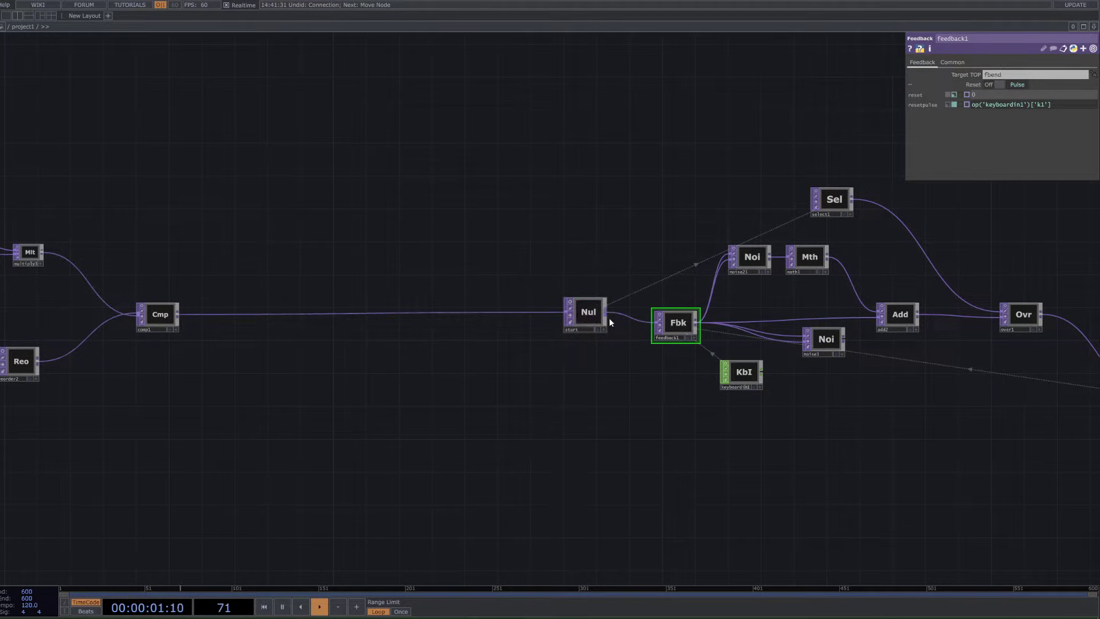
pyautogui.press('h')
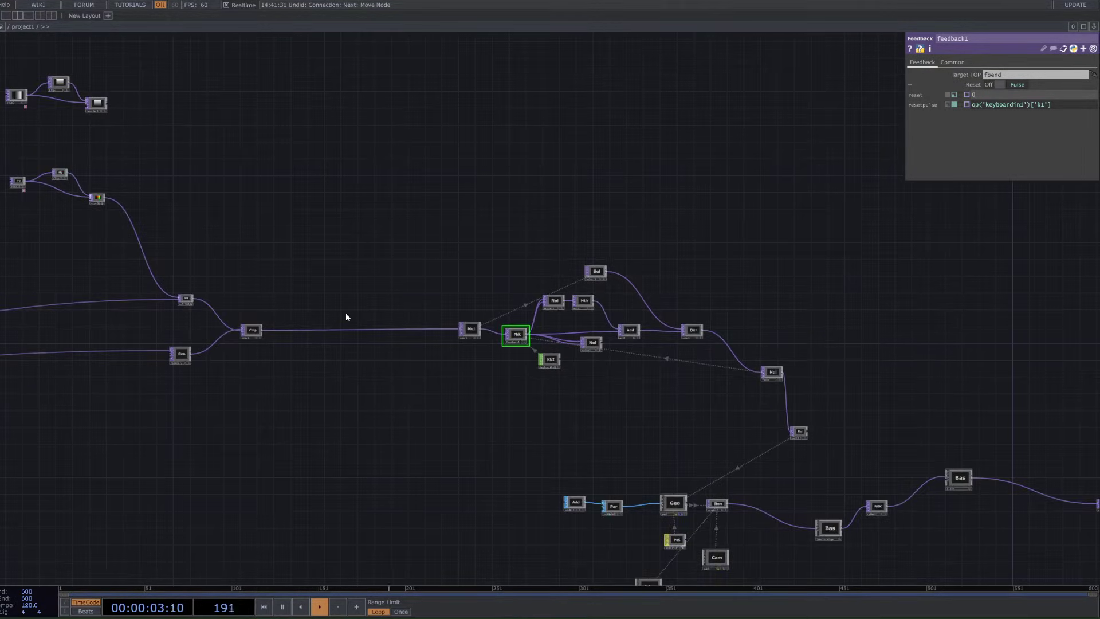
# Step: Check cam1's transform parameters and follow the render chain through to the movie file out node
pyautogui.moveTo(405, 317); pyautogui.dragTo(126, 236)
pyautogui.scroll(-3, 356, 334)
pyautogui.scroll(2, 403, 344)
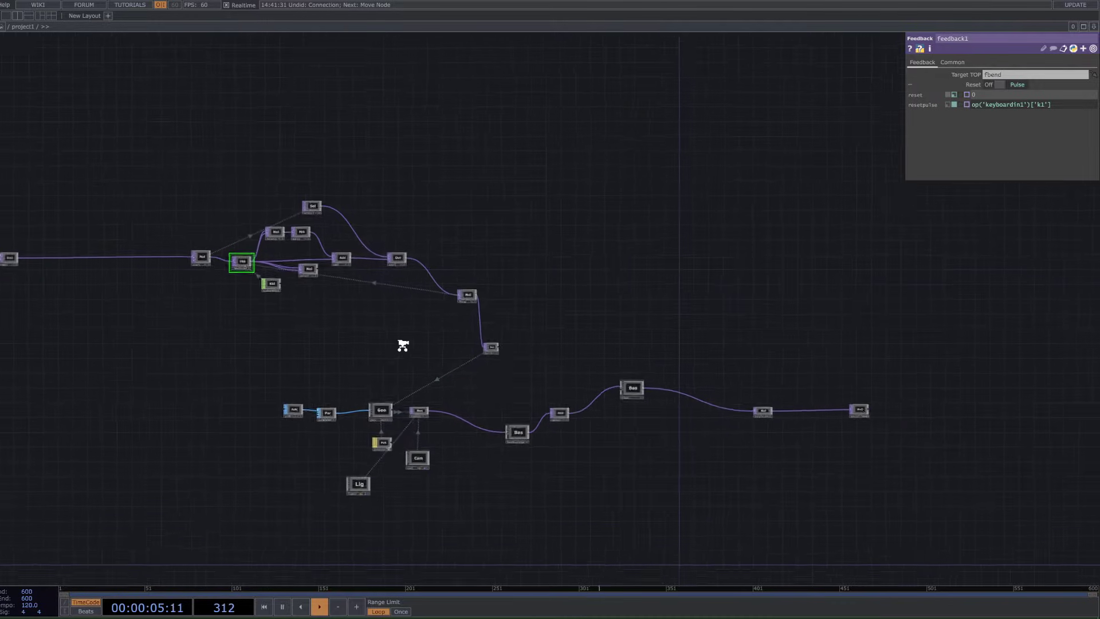
pyautogui.scroll(2, 403, 345)
pyautogui.moveTo(375, 392); pyautogui.dragTo(540, 393)
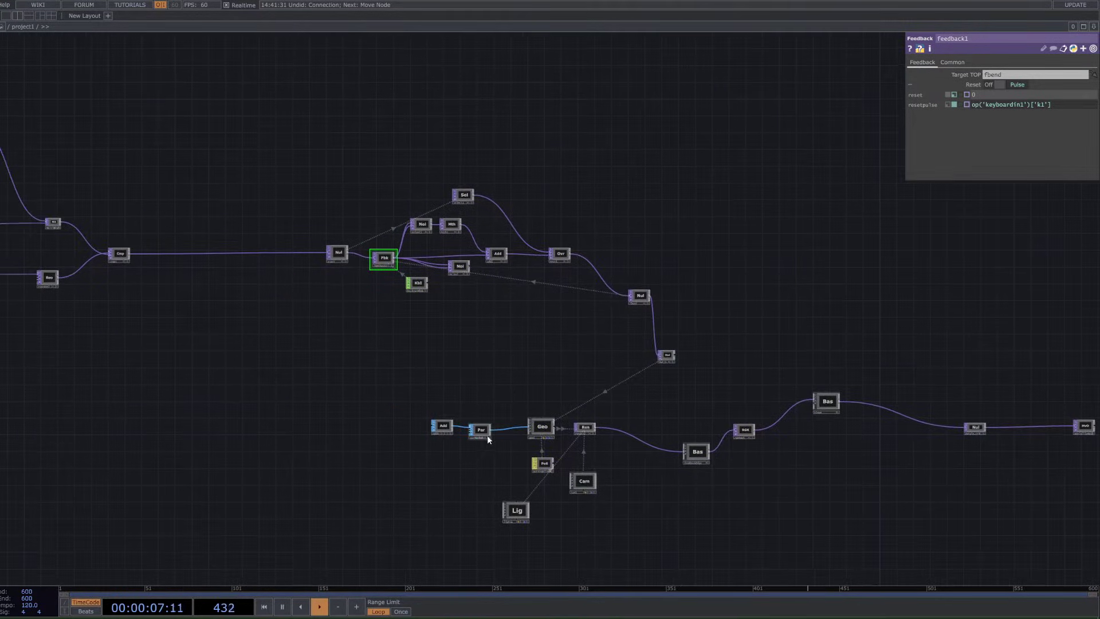
pyautogui.click(580, 481)
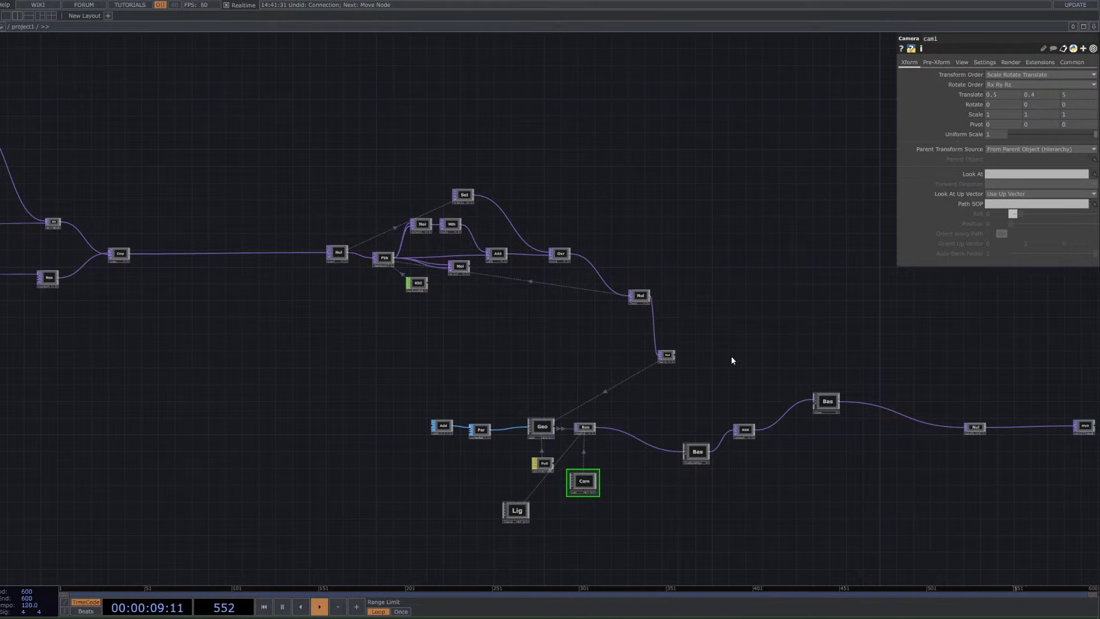
pyautogui.scroll(3, 630, 435)
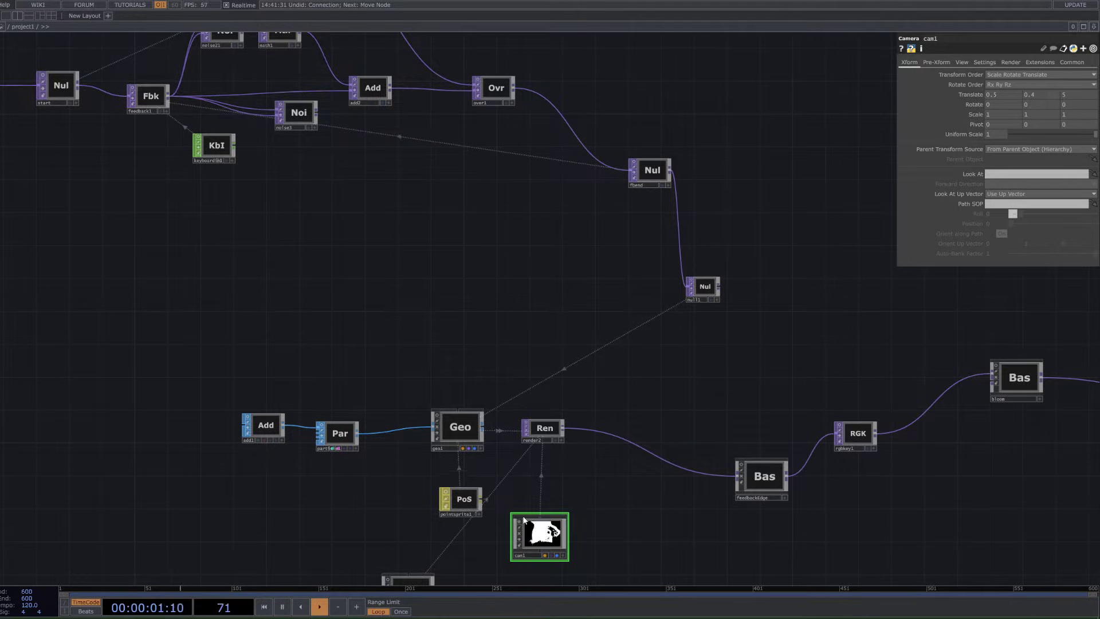
pyautogui.moveTo(859, 378); pyautogui.dragTo(463, 346)
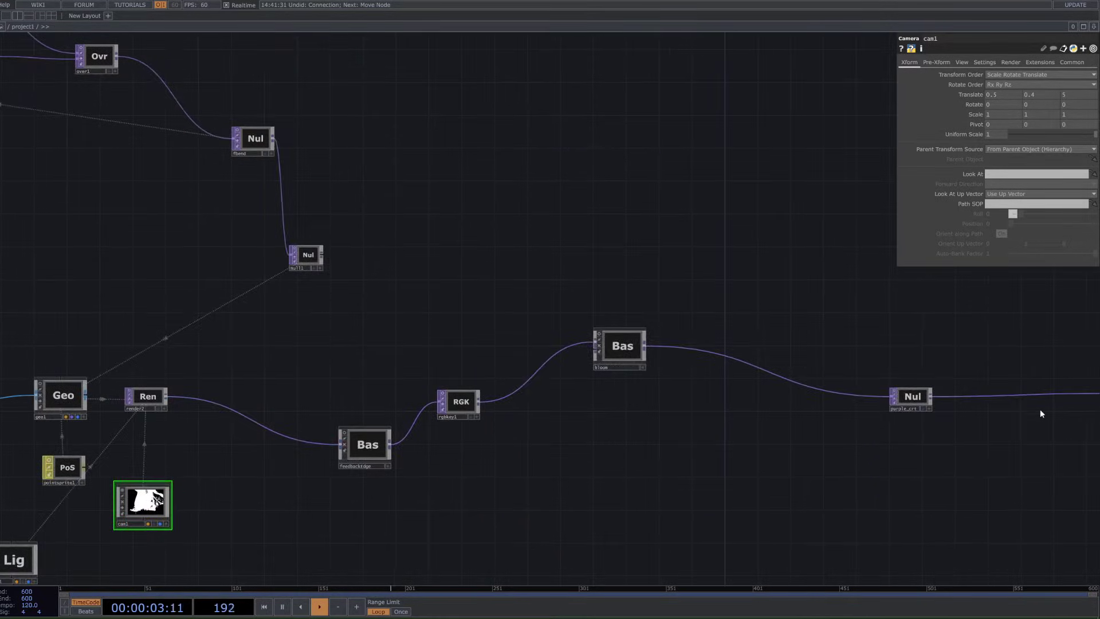
pyautogui.moveTo(1040, 410); pyautogui.dragTo(801, 389)
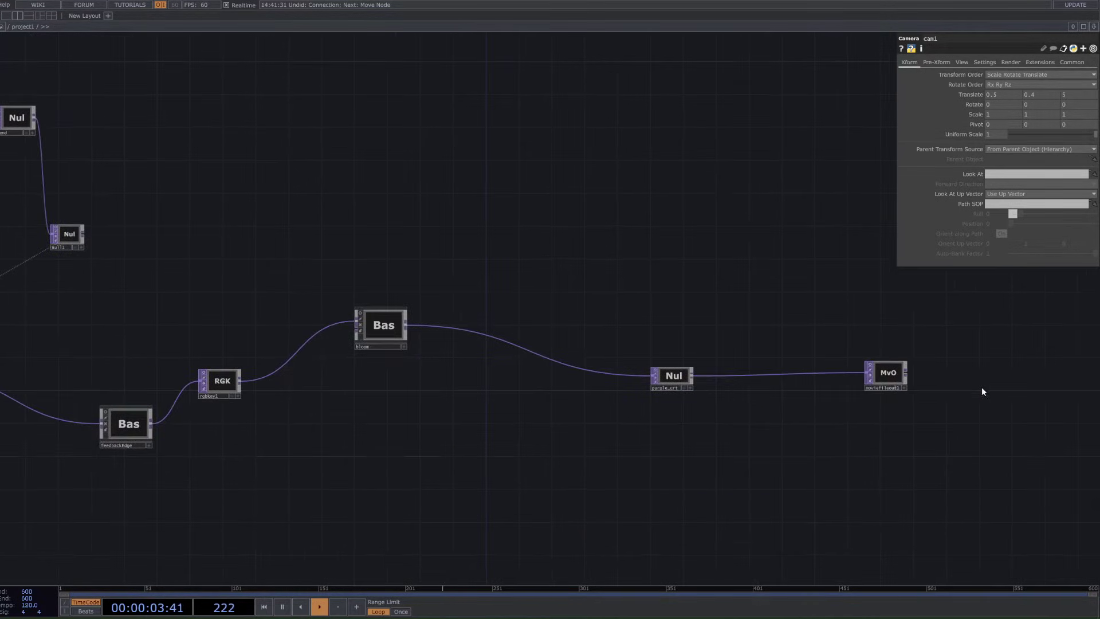
# Step: Display the final null's output as the network background and look over cam1's translate values
pyautogui.click(686, 388)
pyautogui.scroll(1, 705, 366)
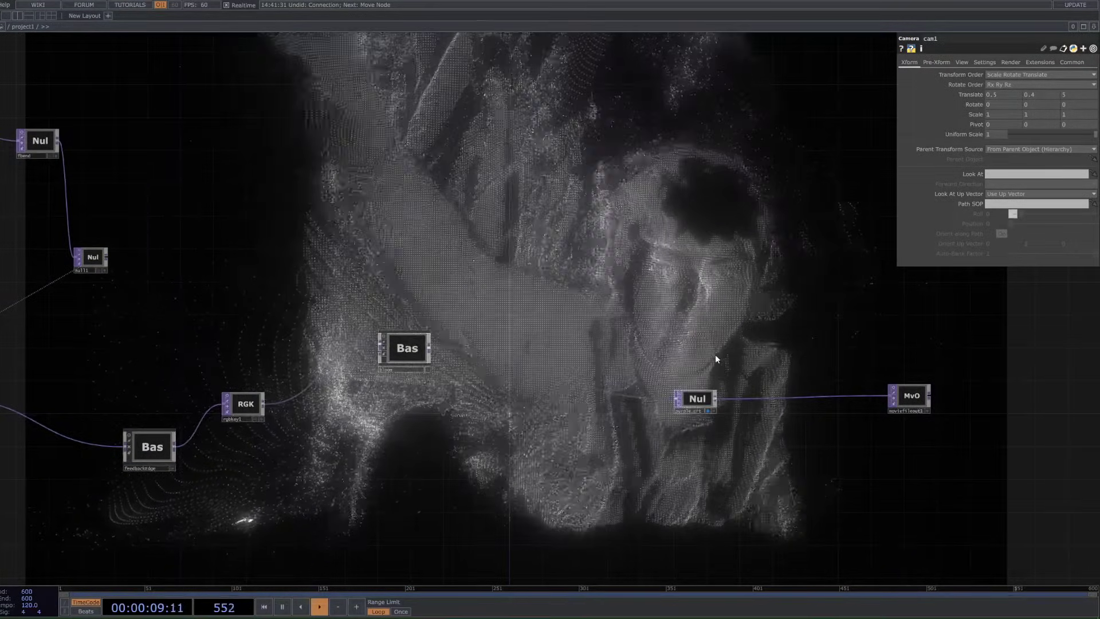
pyautogui.moveTo(707, 246); pyautogui.dragTo(1097, 212)
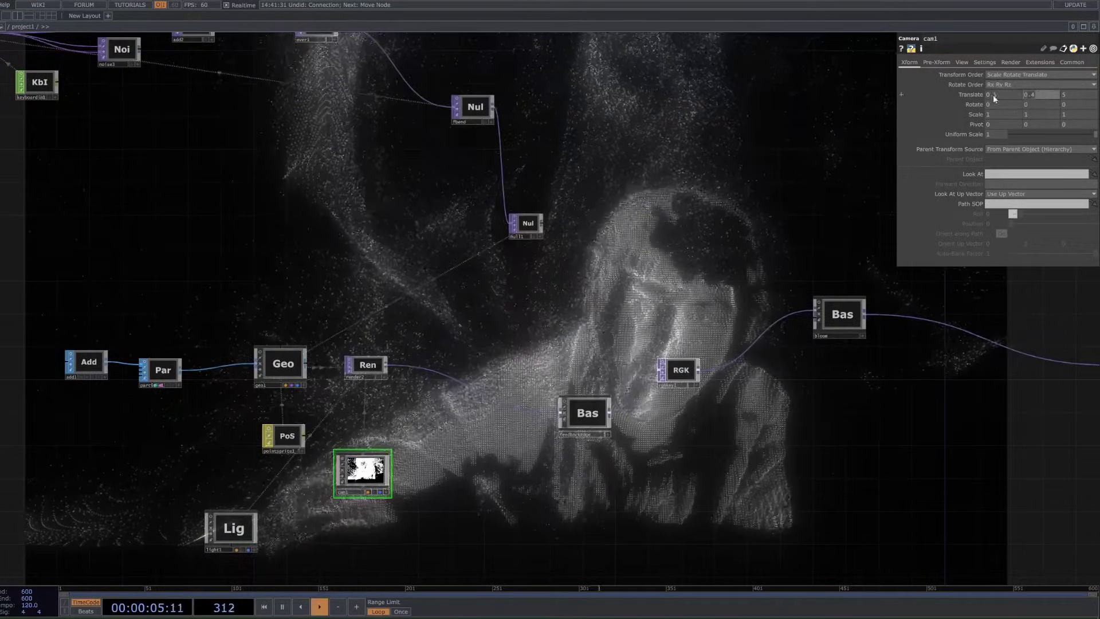
pyautogui.hscroll(-4, 564, 238)
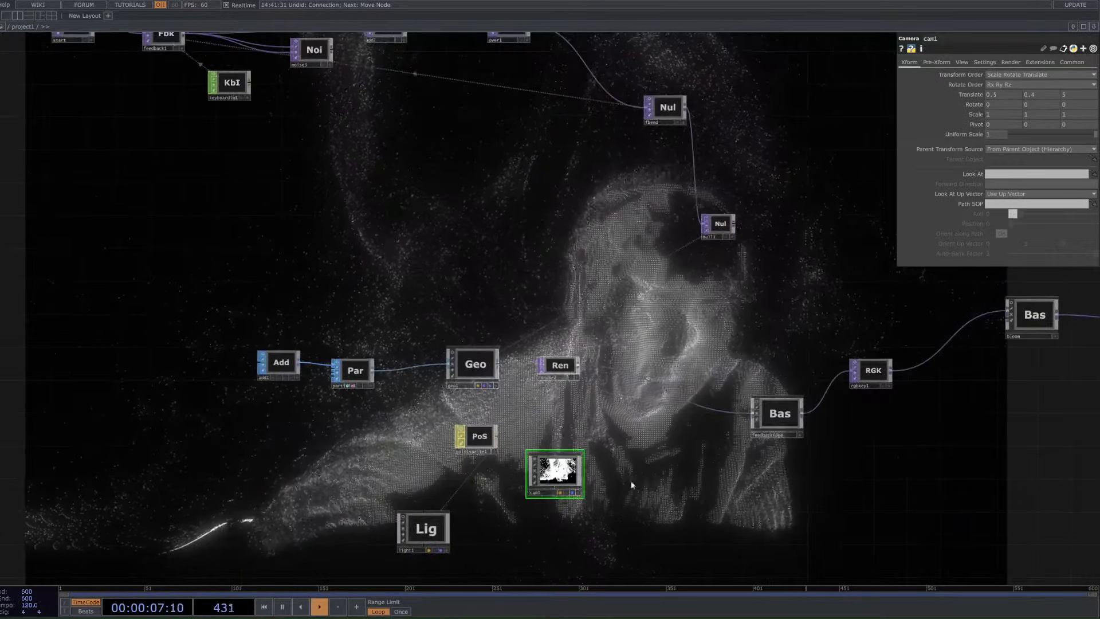
pyautogui.moveTo(663, 428); pyautogui.dragTo(684, 464)
pyautogui.scroll(-3, 683, 464)
pyautogui.moveTo(724, 361); pyautogui.dragTo(768, 370)
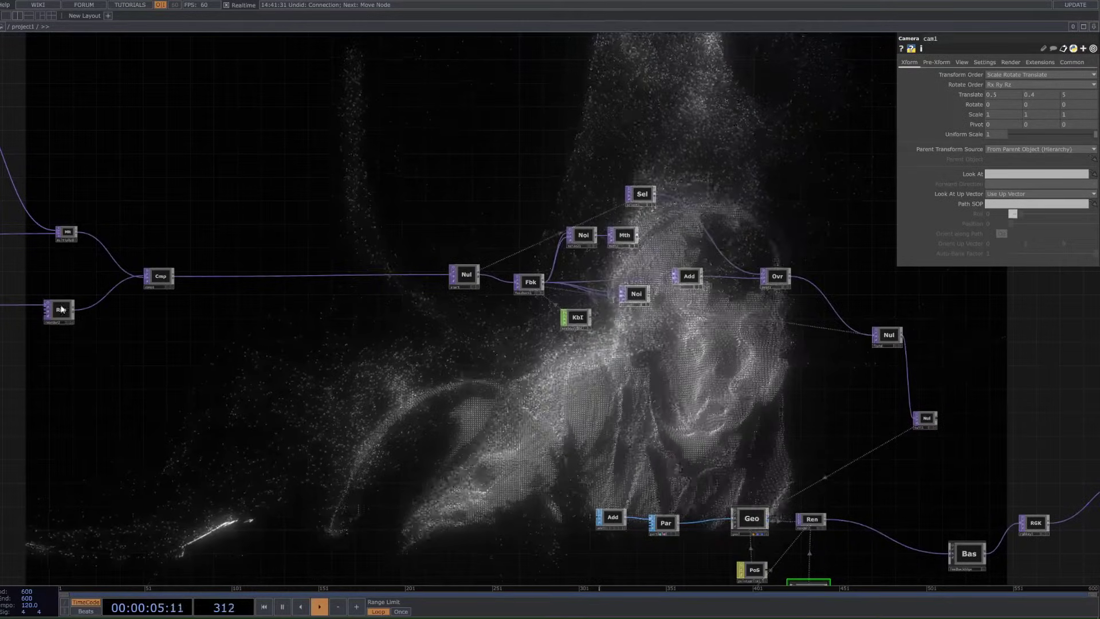
# Step: Try comp1 with its operation set to Atop and preview its output up close
pyautogui.click(164, 277)
pyautogui.moveTo(152, 312); pyautogui.dragTo(424, 351)
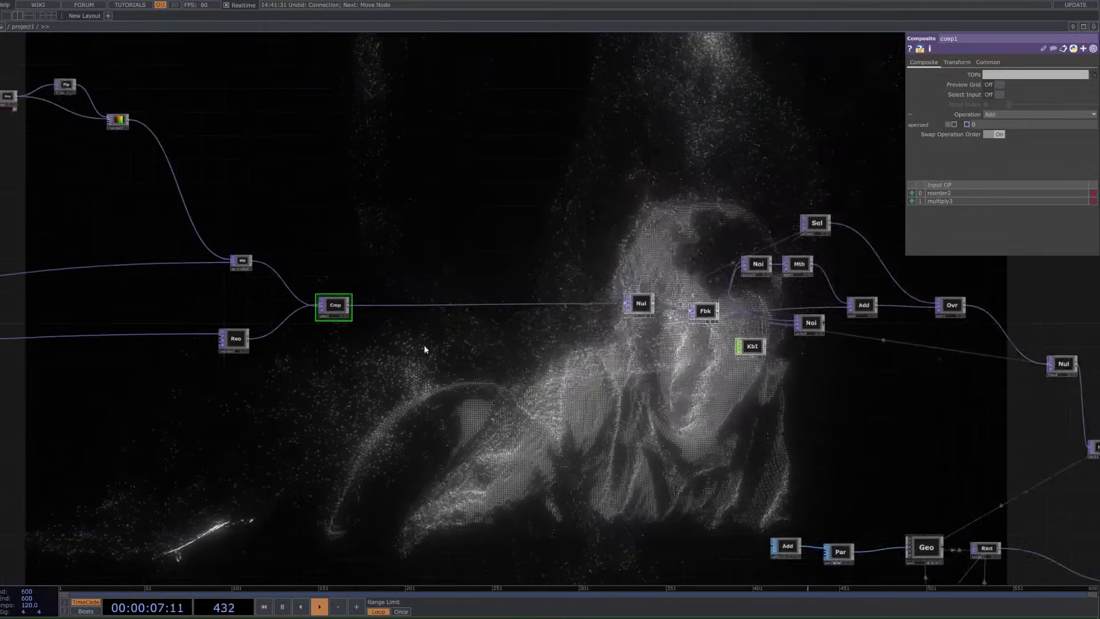
pyautogui.moveTo(280, 425); pyautogui.dragTo(538, 273)
pyautogui.moveTo(1030, 125); pyautogui.dragTo(1037, 125)
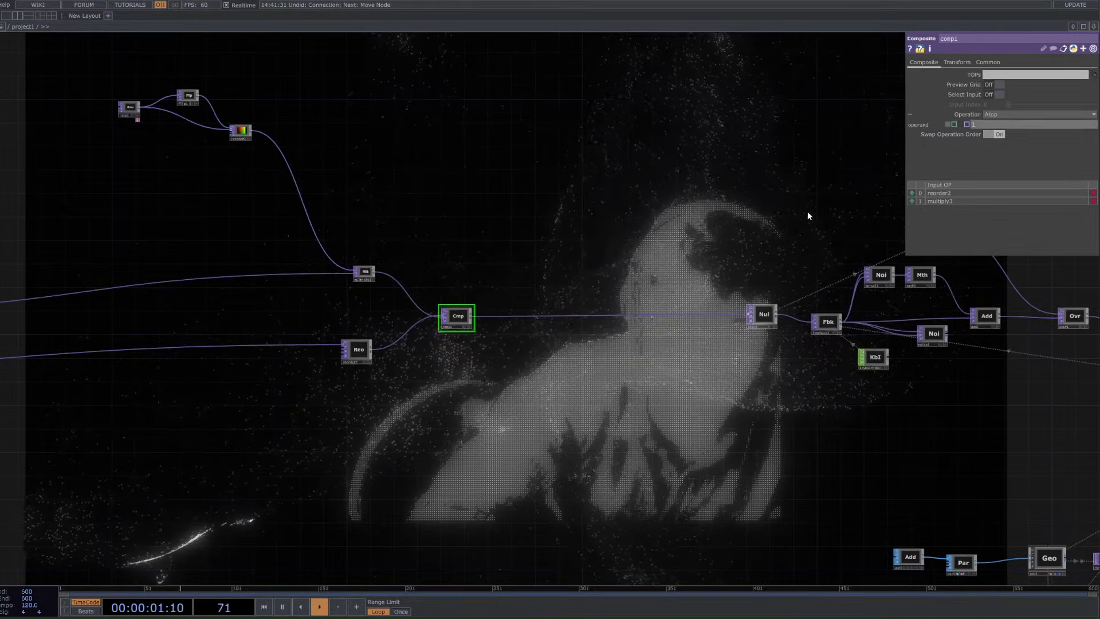
pyautogui.scroll(4, 450, 314)
pyautogui.scroll(3, 450, 306)
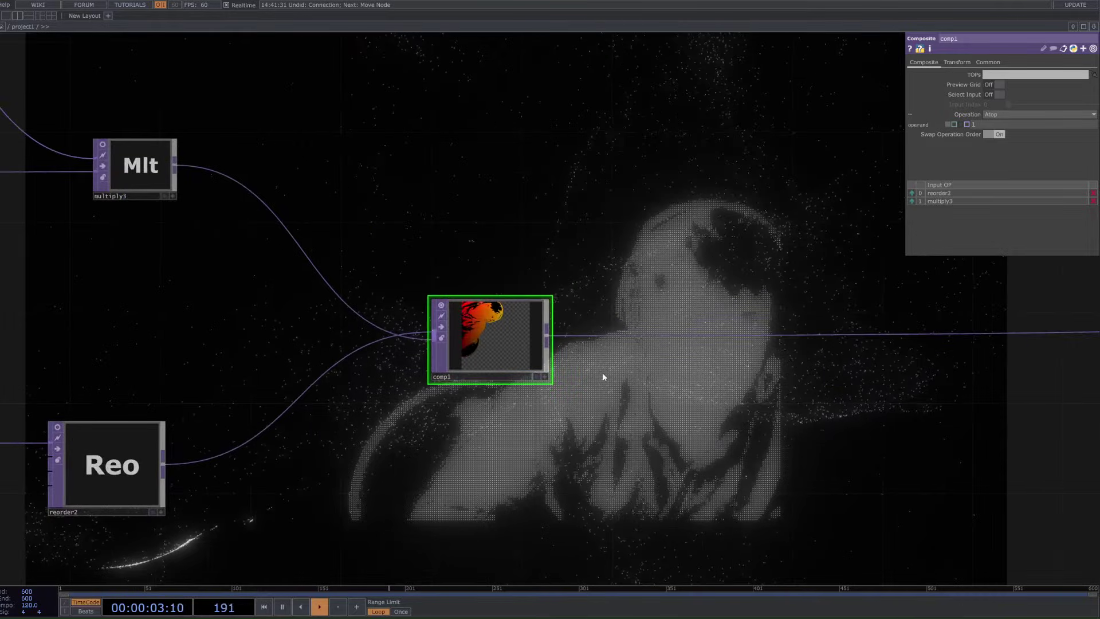
pyautogui.moveTo(636, 400); pyautogui.dragTo(657, 444)
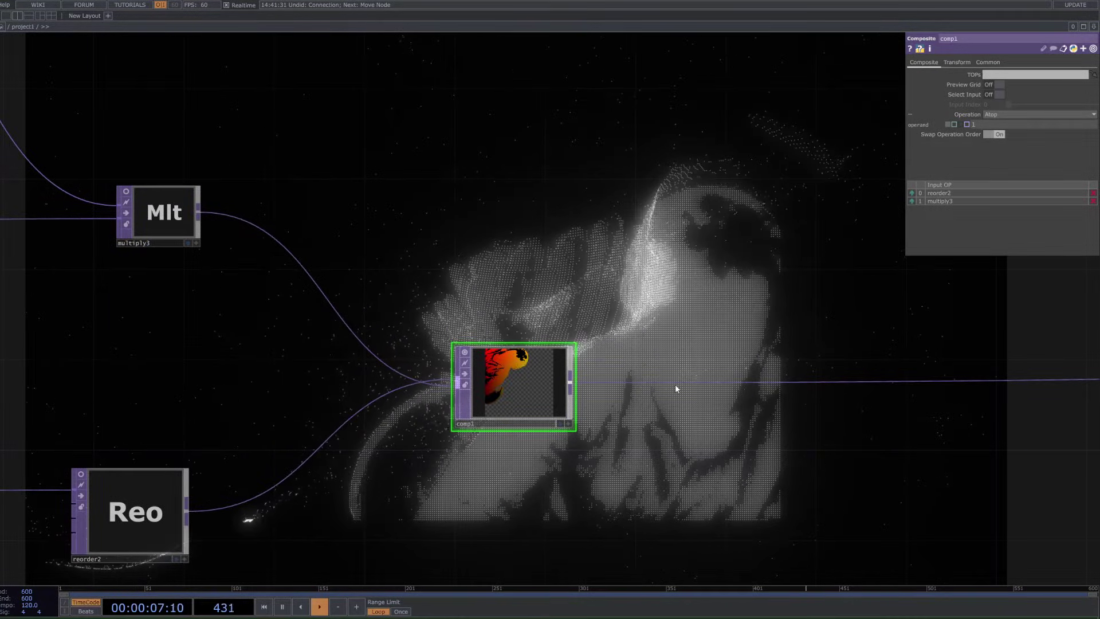
# Step: Compare reorder2 with comp1 and return comp1's operation to Add
pyautogui.click(113, 488)
pyautogui.click(528, 384)
pyautogui.moveTo(992, 125); pyautogui.dragTo(980, 128, button='middle')
pyautogui.moveTo(796, 386); pyautogui.dragTo(836, 405)
pyautogui.moveTo(746, 437); pyautogui.dragTo(799, 419)
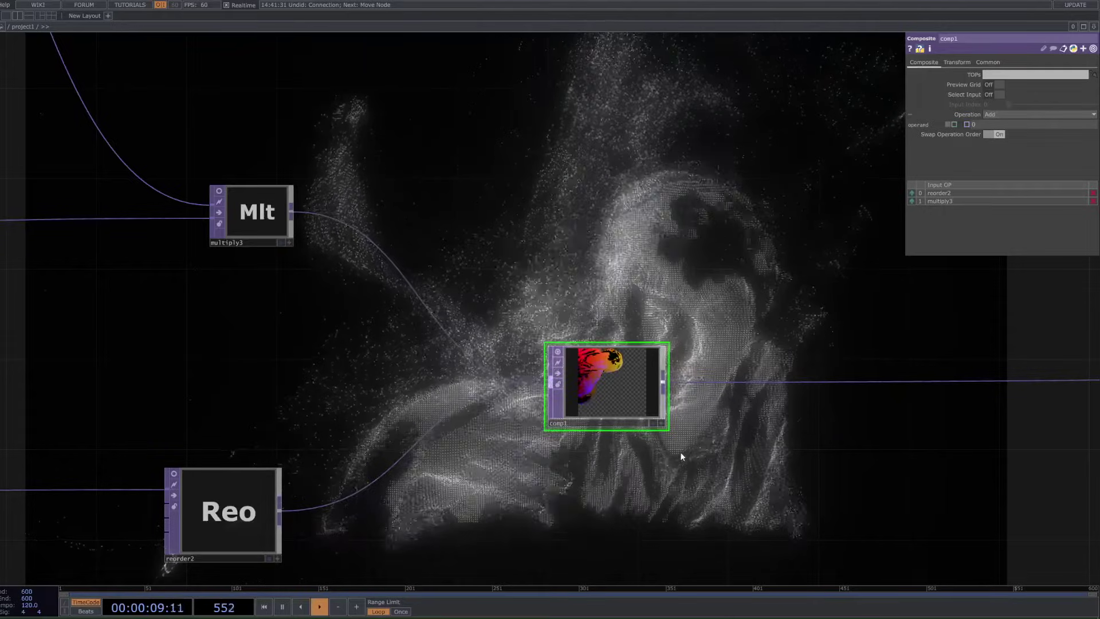
# Step: Briefly preview reorder2's blue depth output beside comp1 and turn its viewer back off
pyautogui.scroll(-3, 240, 458)
pyautogui.click(199, 469)
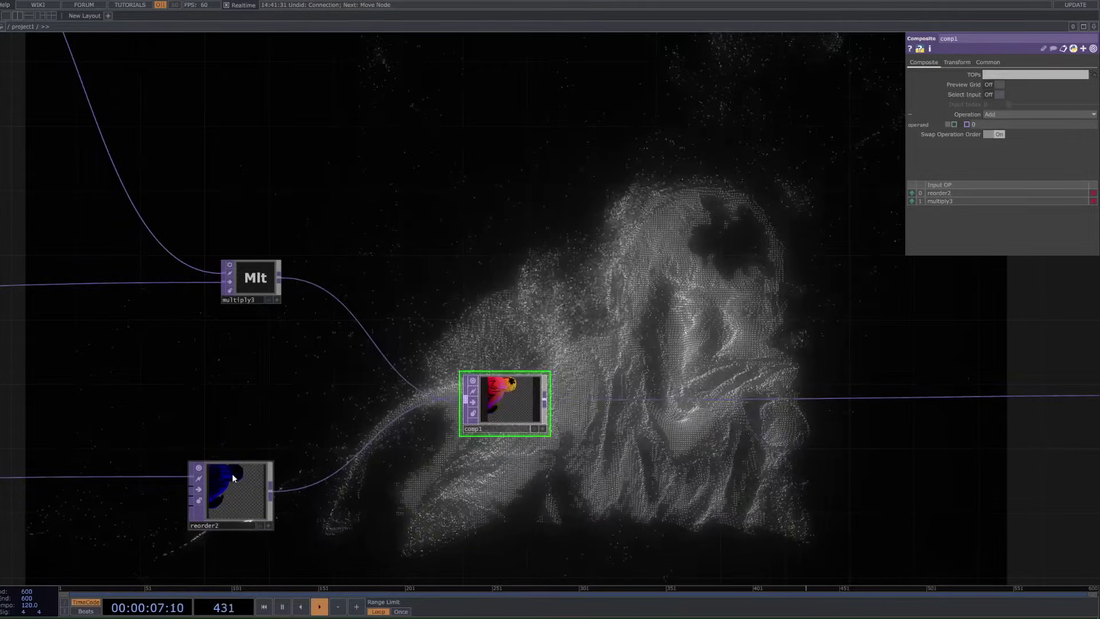
pyautogui.moveTo(339, 416); pyautogui.dragTo(423, 380)
pyautogui.click(283, 434)
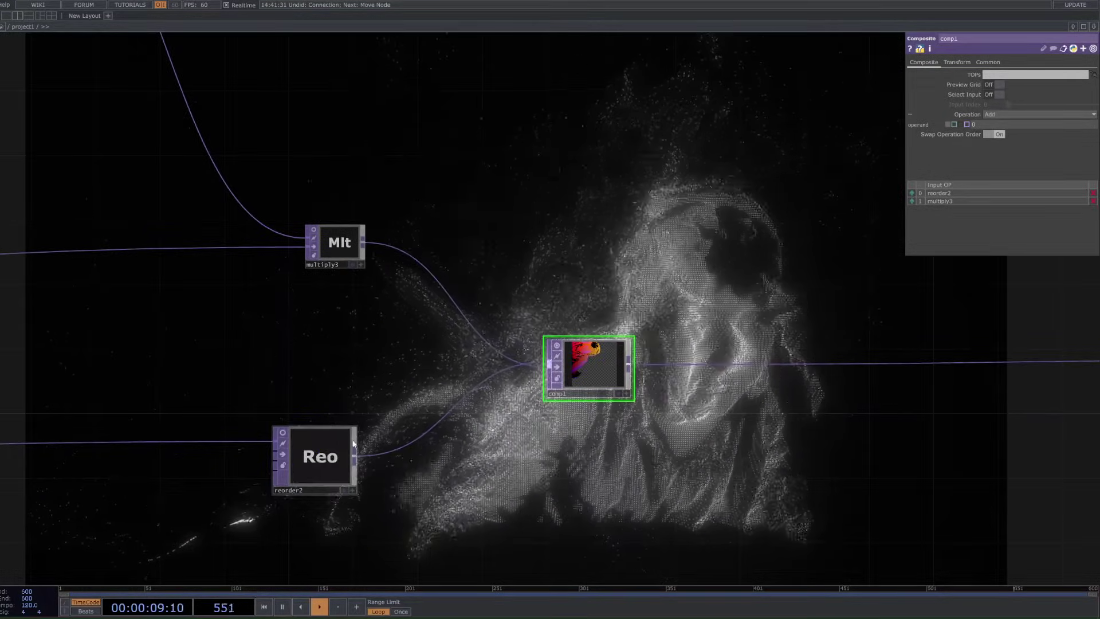
# Step: Insert a Noise TOP between reorder2 and comp1 and open its parameters
pyautogui.rightClick(381, 438)
pyautogui.click(394, 444)
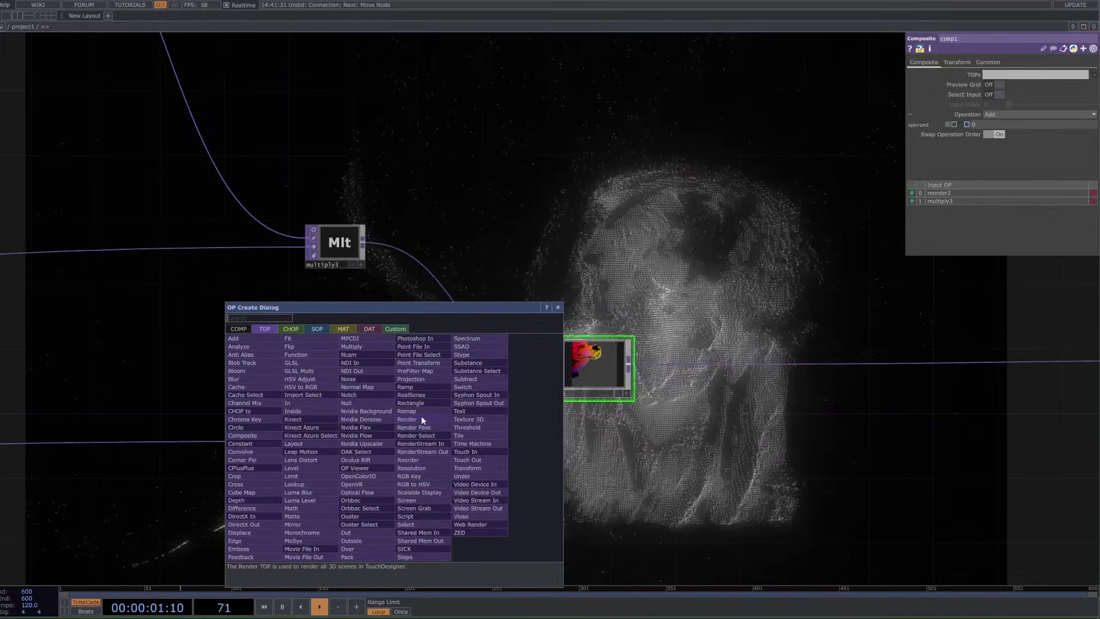
pyautogui.write('noi')
pyautogui.click(375, 381)
pyautogui.click(467, 458)
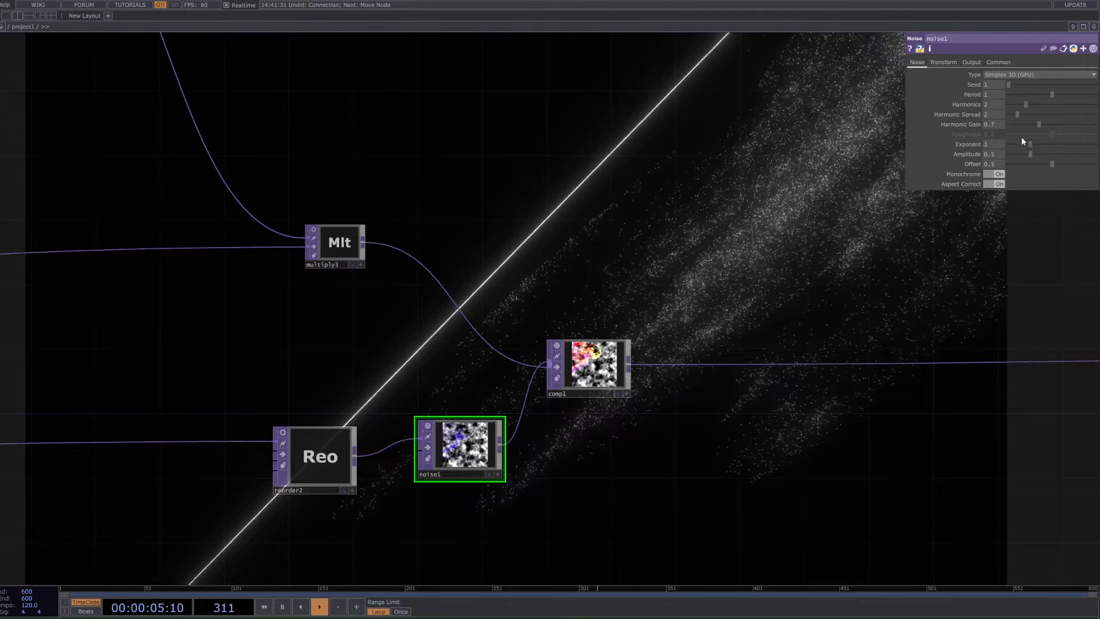
# Step: Try noise1 with Monochrome off, exponent 1.87, amplitude 0.16 and offset 0, and delete the node
pyautogui.click(1002, 173)
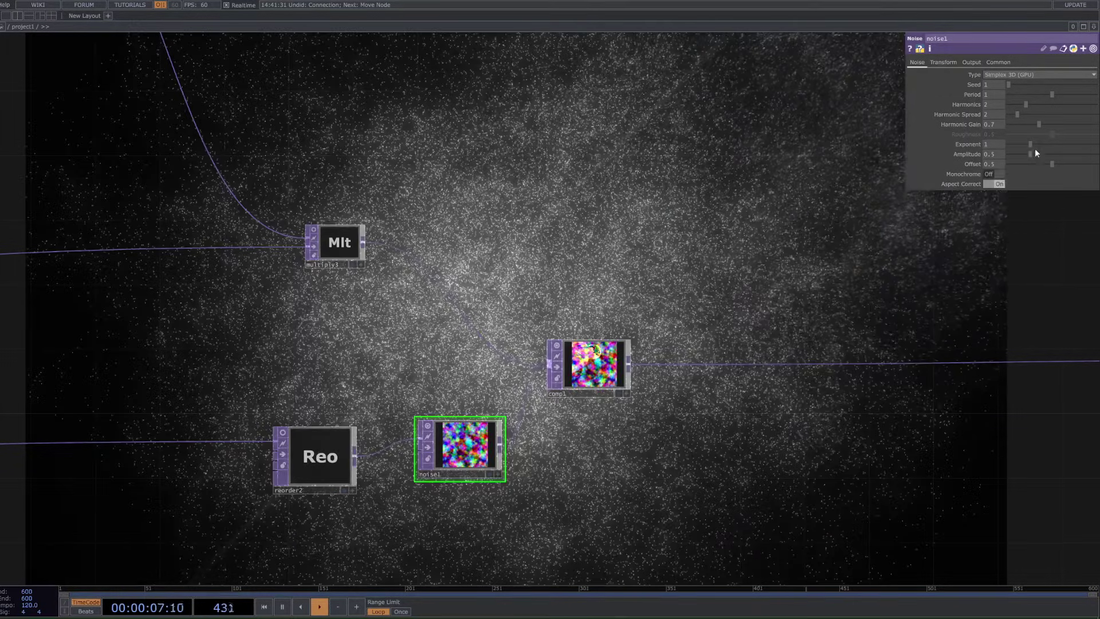
pyautogui.moveTo(1029, 145)
pyautogui.mouseDown()
pyautogui.moveTo(1016, 145)
pyautogui.moveTo(1065, 148)
pyautogui.moveTo(999, 163)
pyautogui.moveTo(1030, 155)
pyautogui.moveTo(1009, 153)
pyautogui.moveTo(1027, 145)
pyautogui.moveTo(1060, 145)
pyautogui.moveTo(1038, 147)
pyautogui.moveTo(1049, 146)
pyautogui.mouseUp()
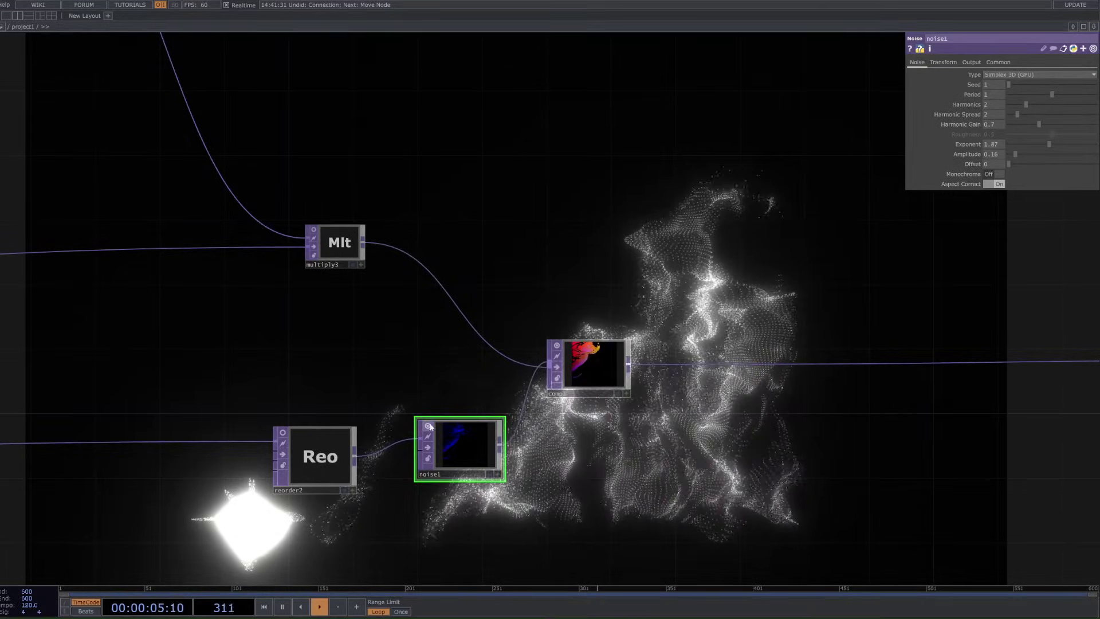
pyautogui.press('Delete')
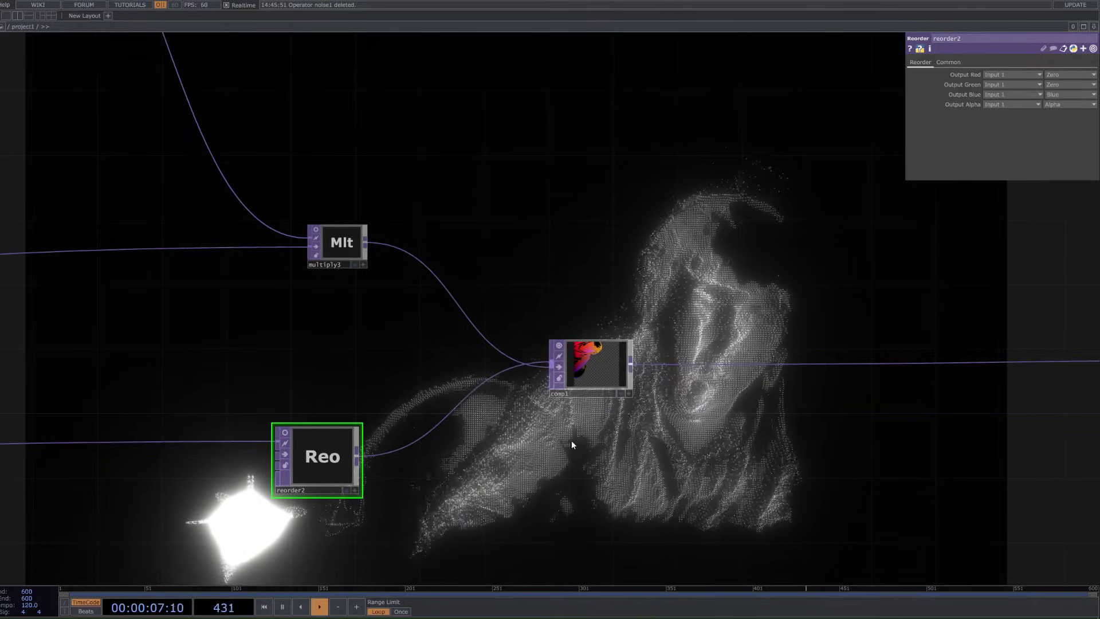
# Step: Select the feedback loop nodes from the start null to null1 and move them as a group closer to comp1
pyautogui.scroll(-8, 558, 440)
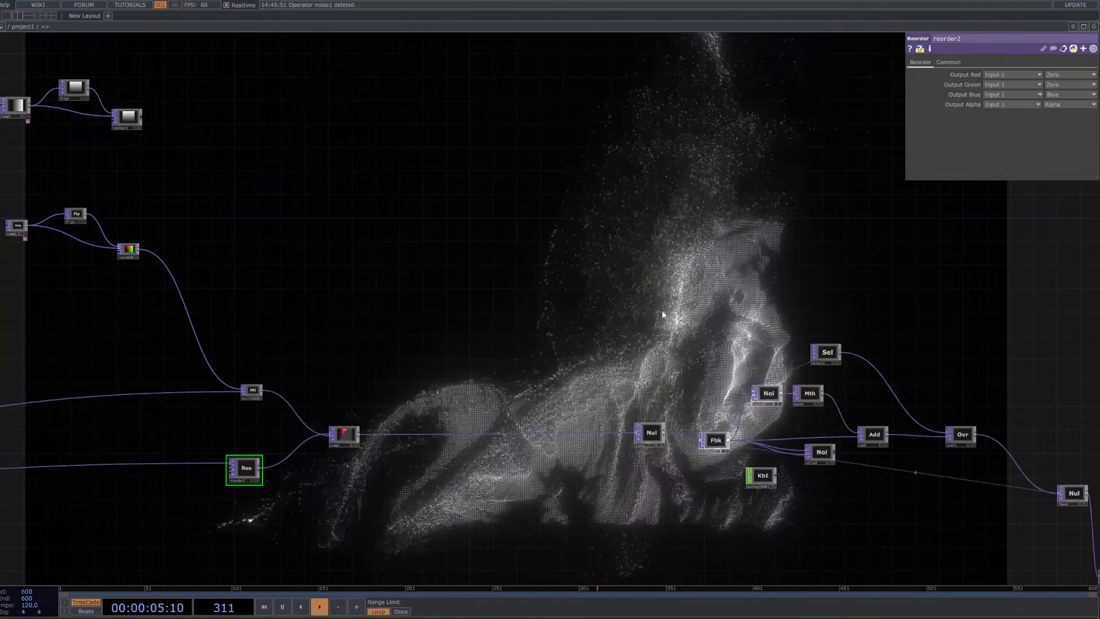
pyautogui.moveTo(748, 336); pyautogui.dragTo(512, 319)
pyautogui.moveTo(636, 228); pyautogui.dragTo(588, 241)
pyautogui.moveTo(730, 293); pyautogui.dragTo(474, 252)
pyautogui.moveTo(793, 448)
pyautogui.mouseDown()
pyautogui.moveTo(653, 358)
pyautogui.moveTo(556, 338)
pyautogui.mouseUp()
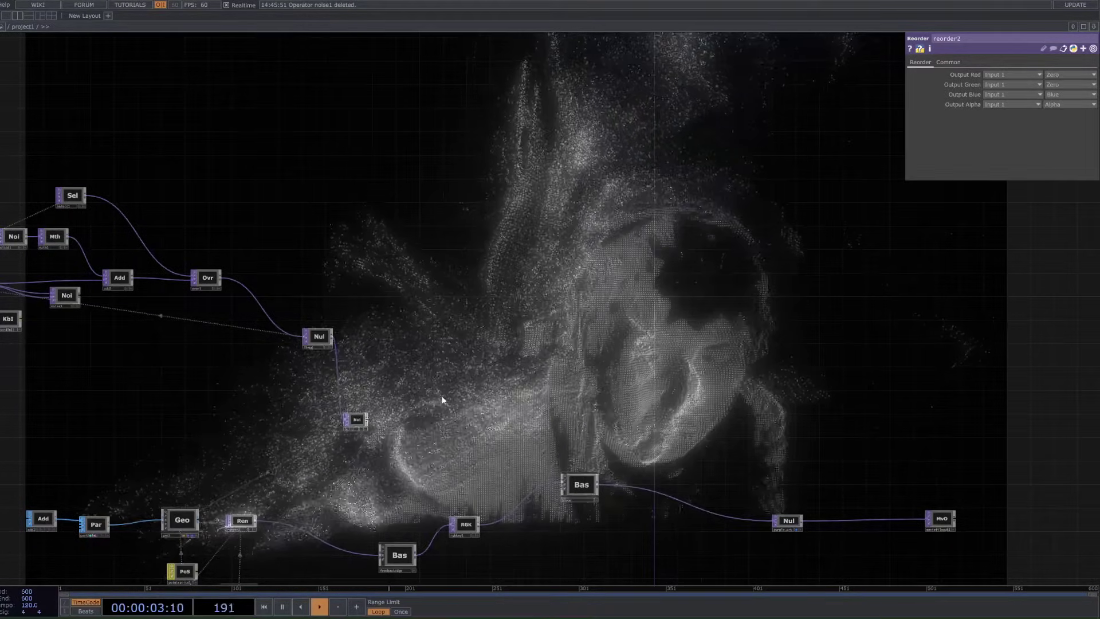
pyautogui.moveTo(218, 458); pyautogui.dragTo(303, 442)
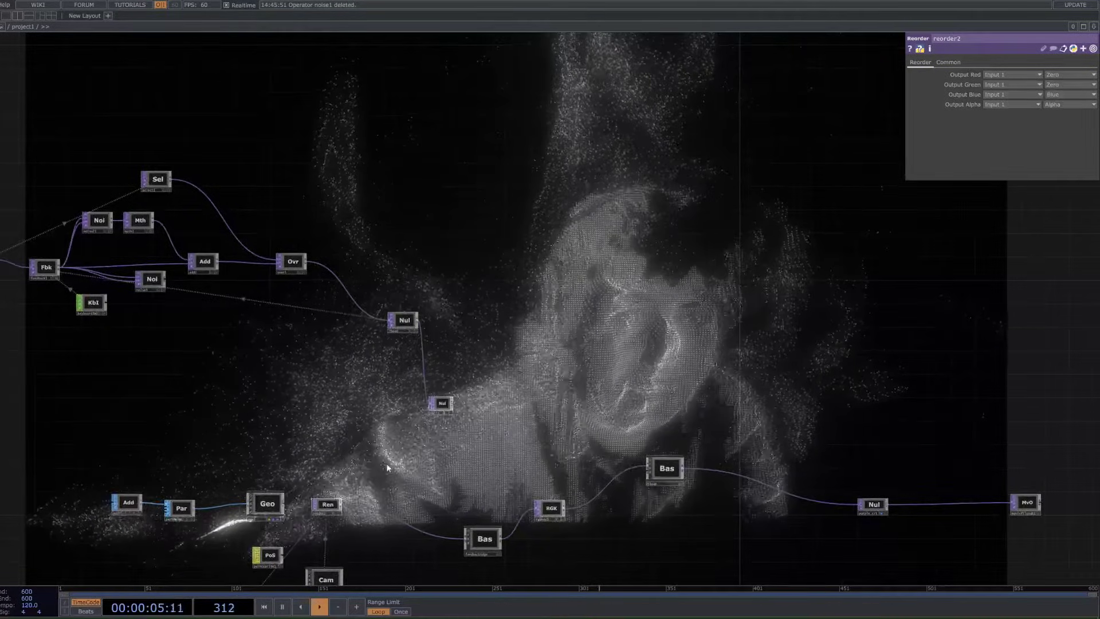
pyautogui.scroll(-2, 386, 463)
pyautogui.moveTo(425, 480); pyautogui.dragTo(687, 507)
pyautogui.scroll(-1, 687, 506)
pyautogui.moveTo(748, 481); pyautogui.dragTo(337, 272, button='right')
pyautogui.moveTo(687, 450); pyautogui.dragTo(595, 430)
pyautogui.moveTo(691, 474); pyautogui.dragTo(682, 508)
# Step: Check keyboardin1's key setting and look over the feedback loop and the render chain below it
pyautogui.click(521, 487)
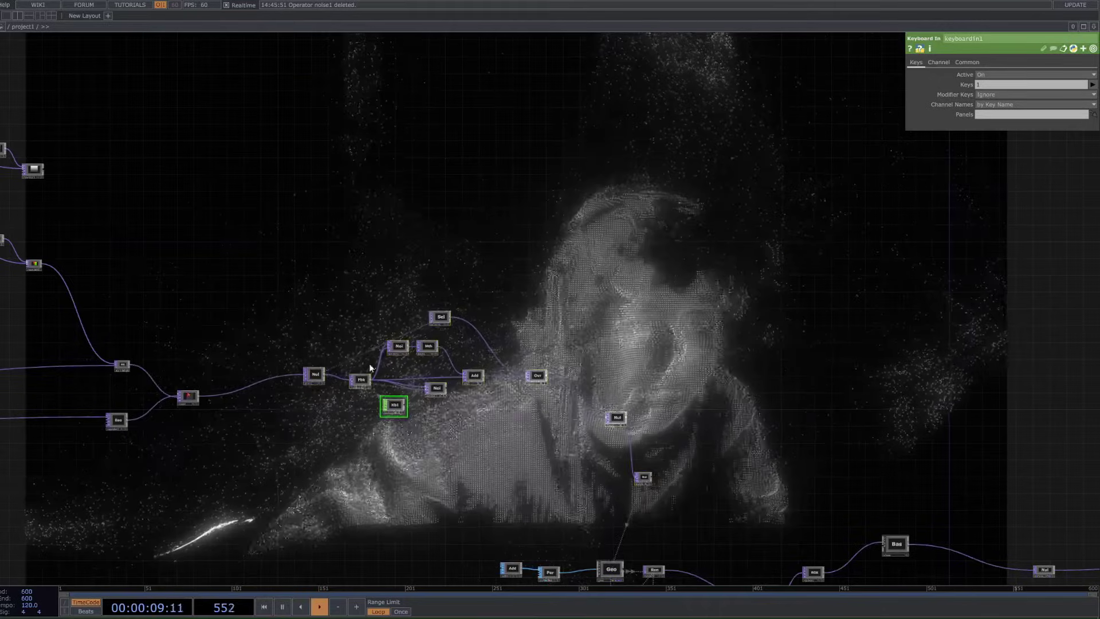
pyautogui.scroll(7, 467, 385)
pyautogui.moveTo(484, 410); pyautogui.dragTo(558, 468)
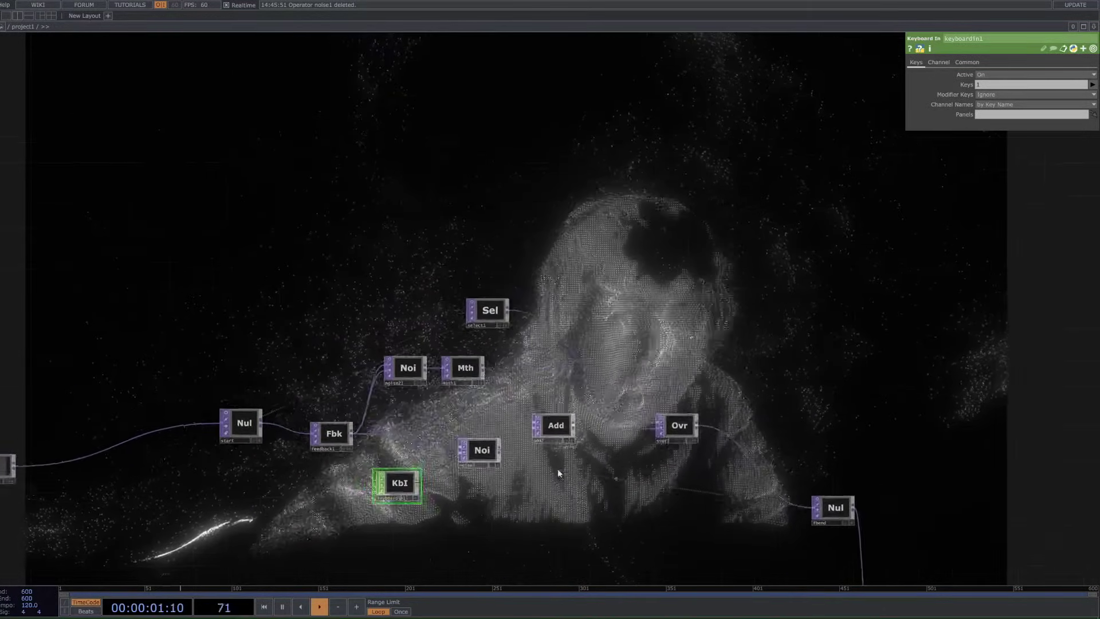
pyautogui.scroll(-1, 635, 277)
pyautogui.moveTo(635, 277); pyautogui.dragTo(528, 264)
pyautogui.scroll(-6, 528, 264)
pyautogui.moveTo(812, 378); pyautogui.dragTo(796, 435)
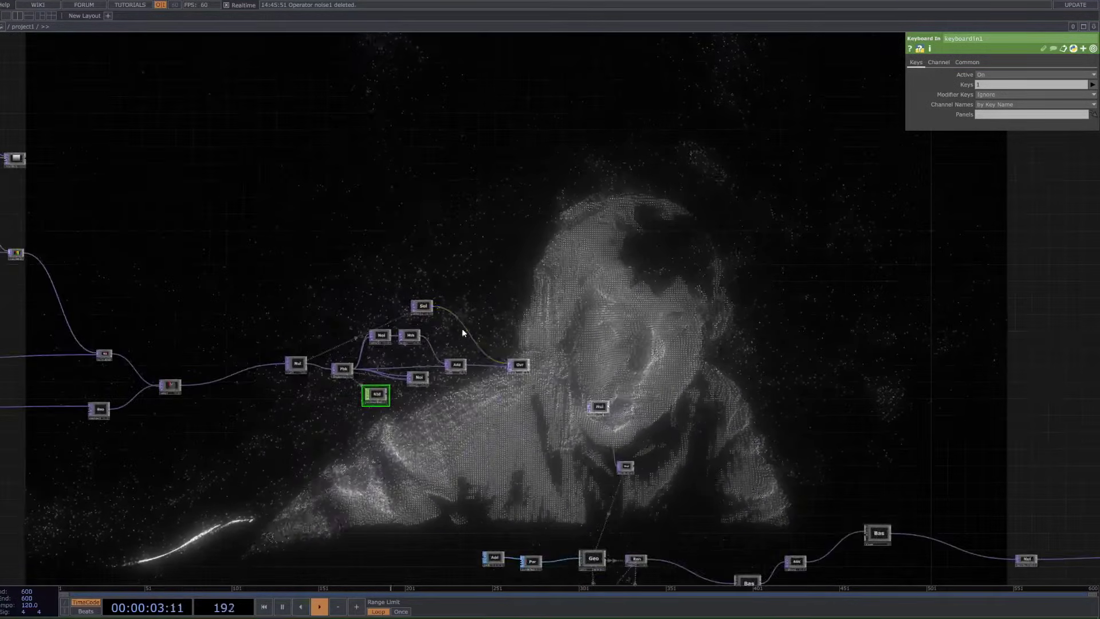
# Step: Try different Harmonics and Exponent values on noise21 in the feedback loop and undo each change
pyautogui.scroll(7, 441, 329)
pyautogui.click(315, 342)
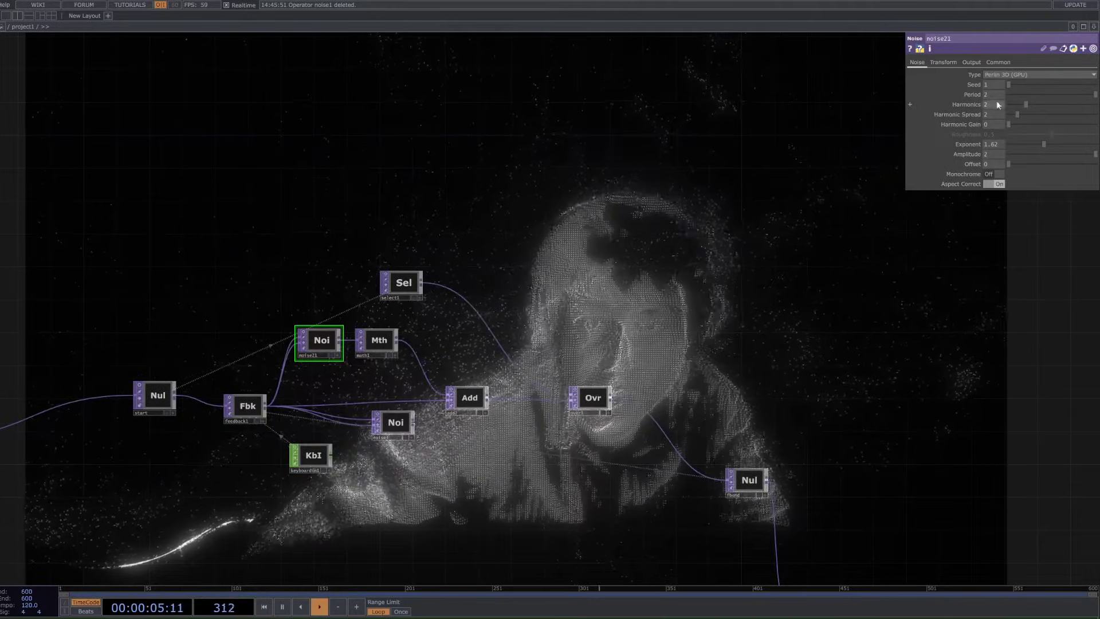
pyautogui.hotkey('ctrl', 'z')
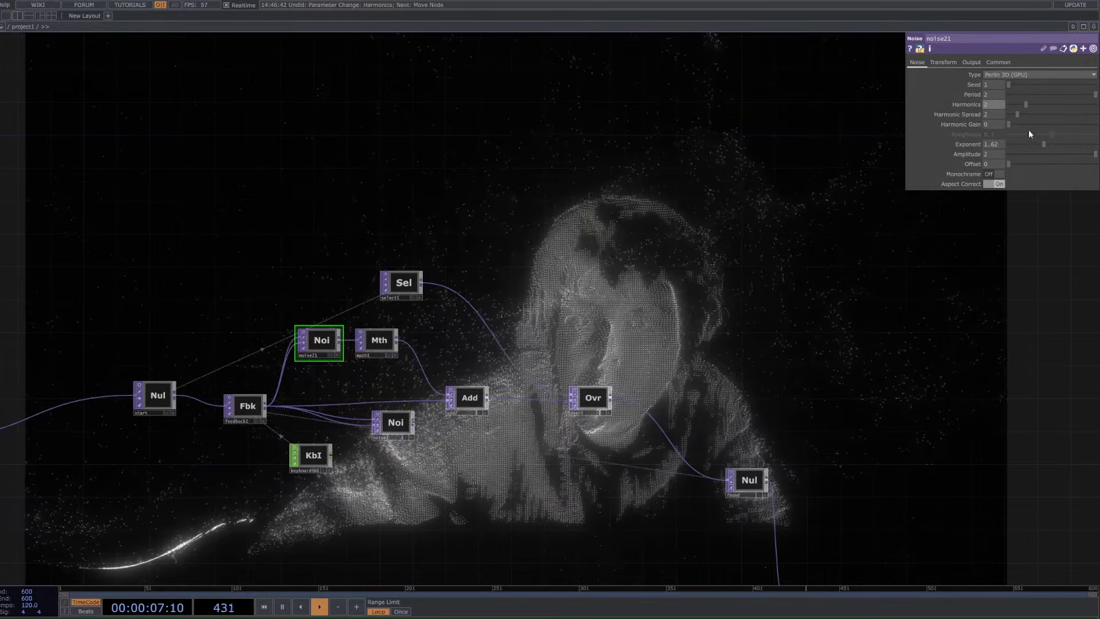
pyautogui.moveTo(1029, 145)
pyautogui.mouseDown()
pyautogui.moveTo(1004, 144)
pyautogui.moveTo(1033, 148)
pyautogui.mouseUp()
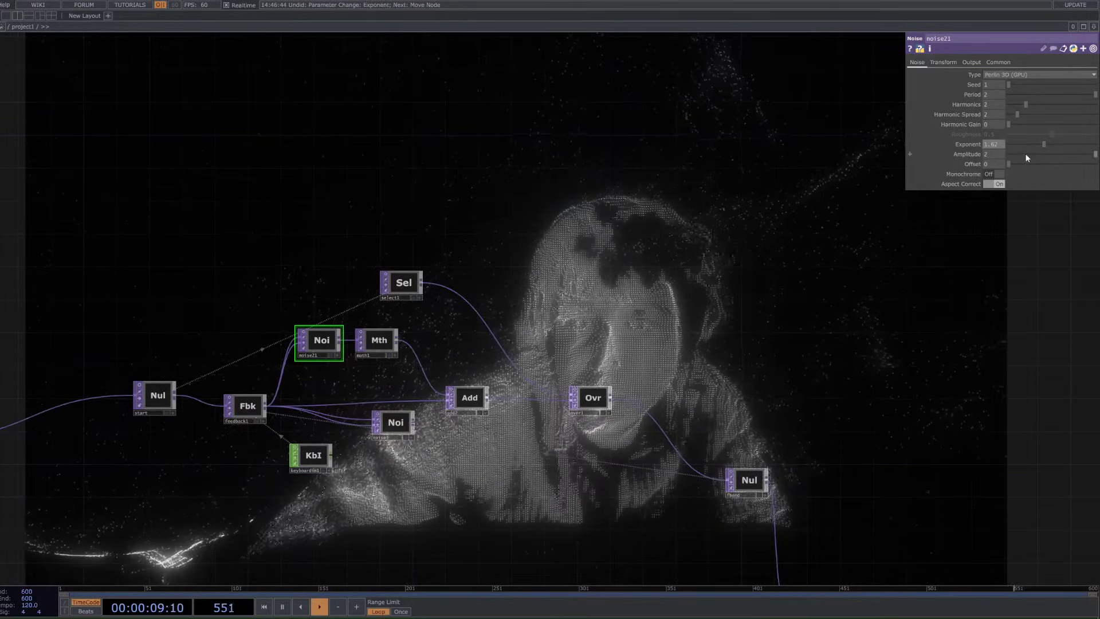
pyautogui.hotkey('ctrl', 'z')
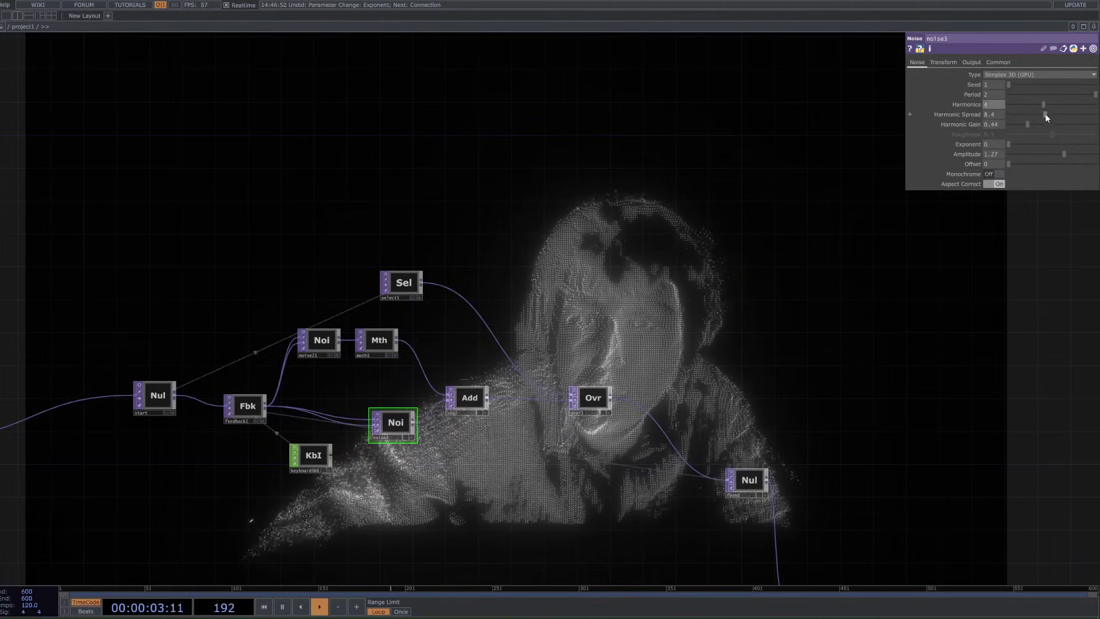
# Step: Try noise3 with period 0.19, harmonics 0, harmonic spread 8.3, harmonic gain 0.97, exponent 0.02 and amplitude 0.04
pyautogui.click(1033, 144)
pyautogui.moveTo(1047, 153); pyautogui.dragTo(1018, 159)
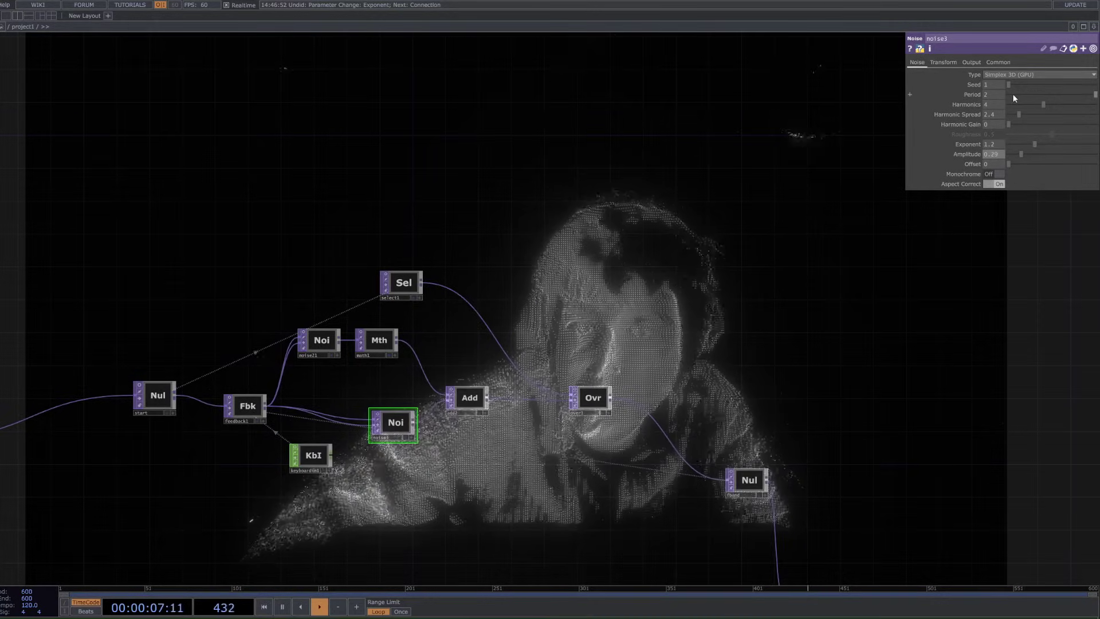
pyautogui.moveTo(1020, 94); pyautogui.dragTo(1015, 104)
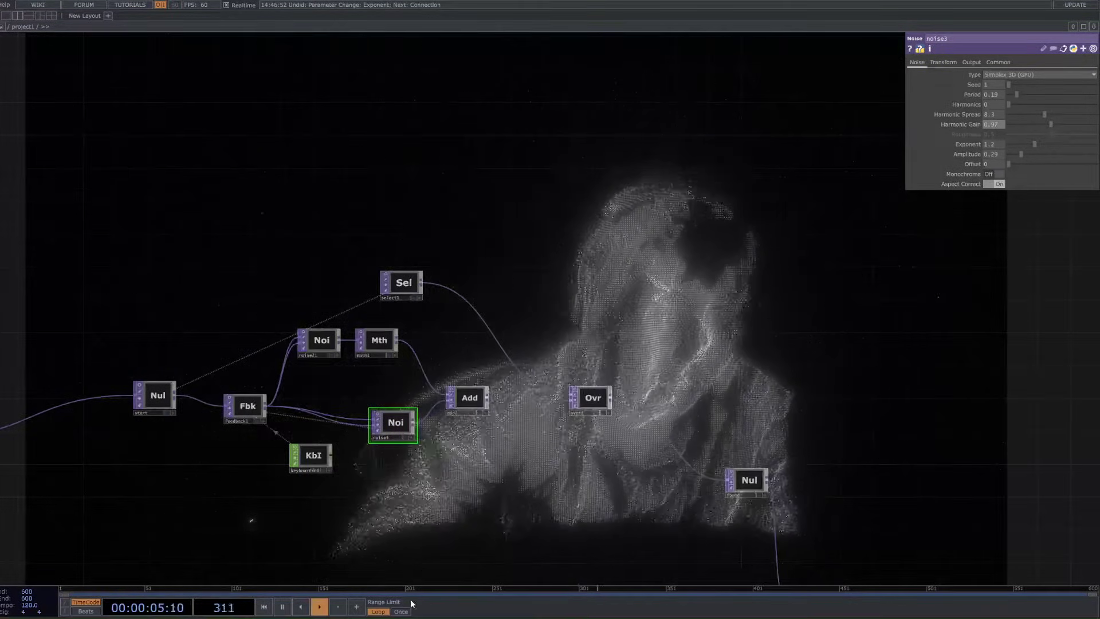
pyautogui.moveTo(1034, 144); pyautogui.dragTo(1011, 155)
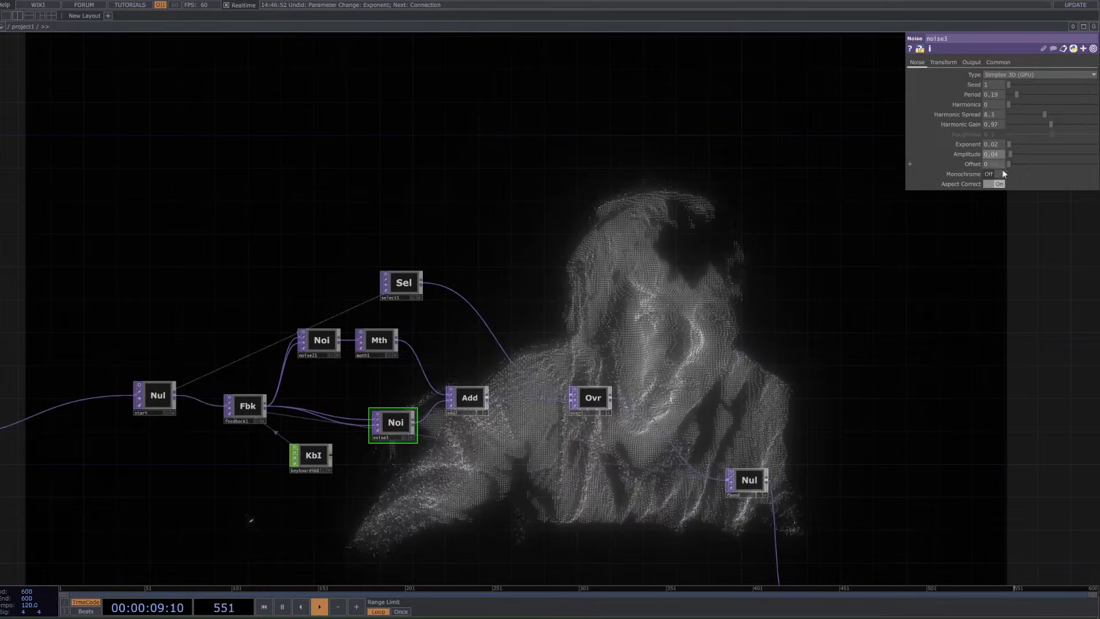
# Step: Delete the noise3 node between feedback1 and add2 from the feedback loop
pyautogui.moveTo(813, 307); pyautogui.dragTo(876, 316)
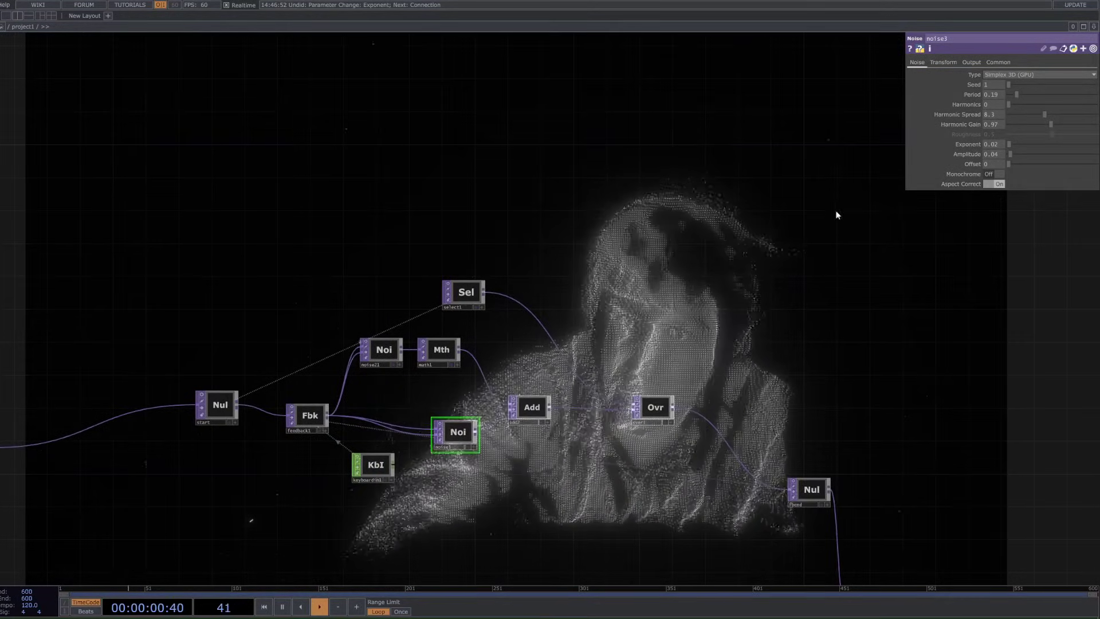
pyautogui.click(990, 174)
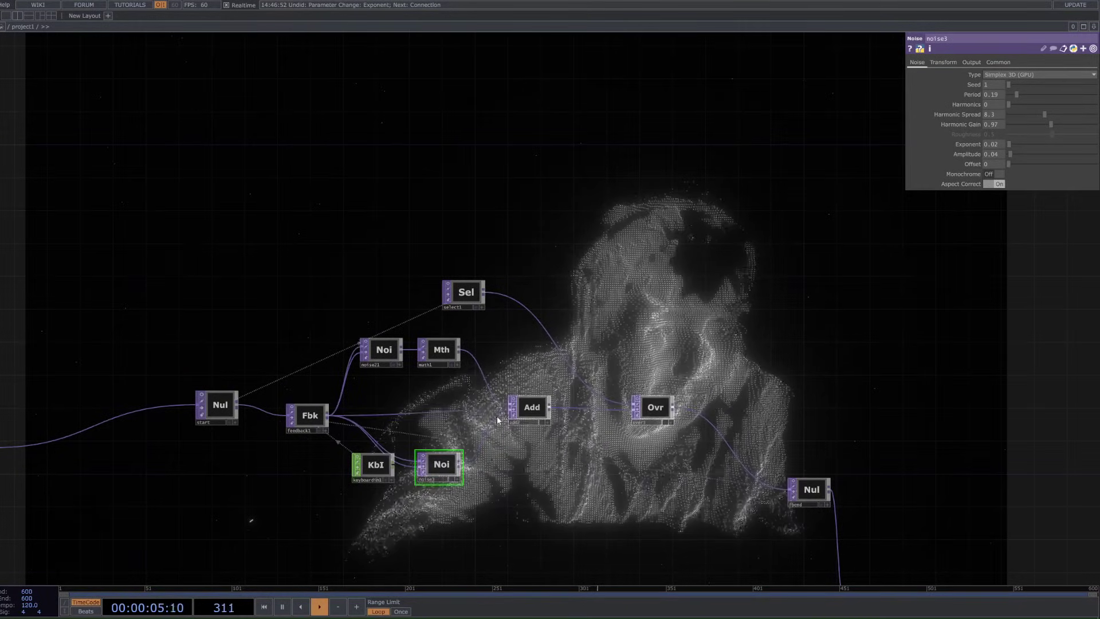
pyautogui.press('Delete')
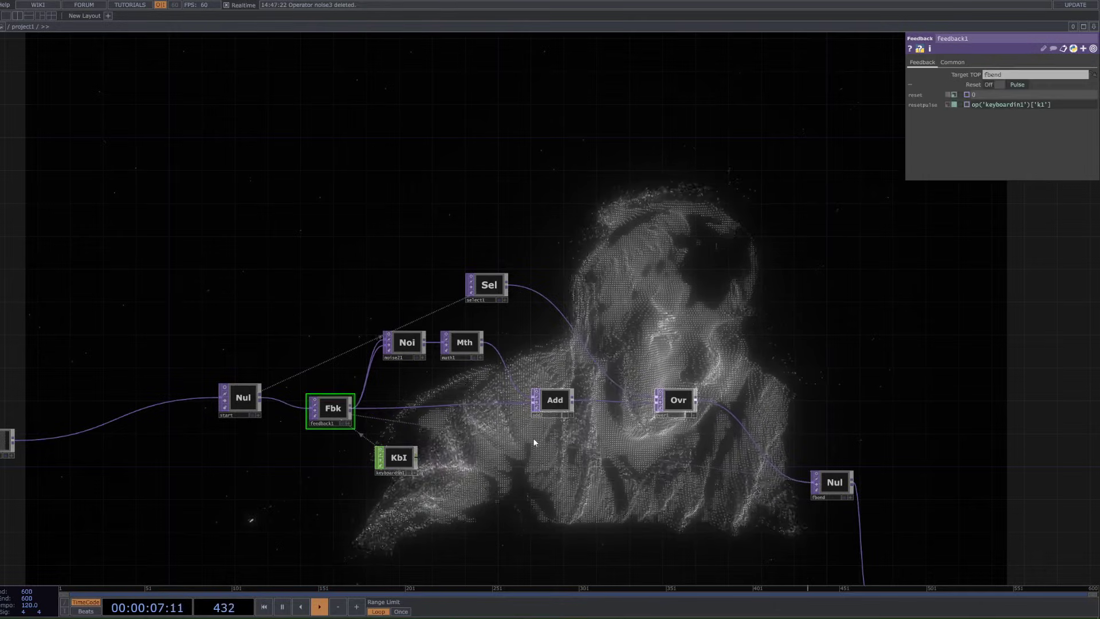
# Step: Experiment with noise21's Harmonic Gain and return it to 0, keeping amplitude at 2
pyautogui.moveTo(461, 364); pyautogui.dragTo(489, 384)
pyautogui.click(433, 362)
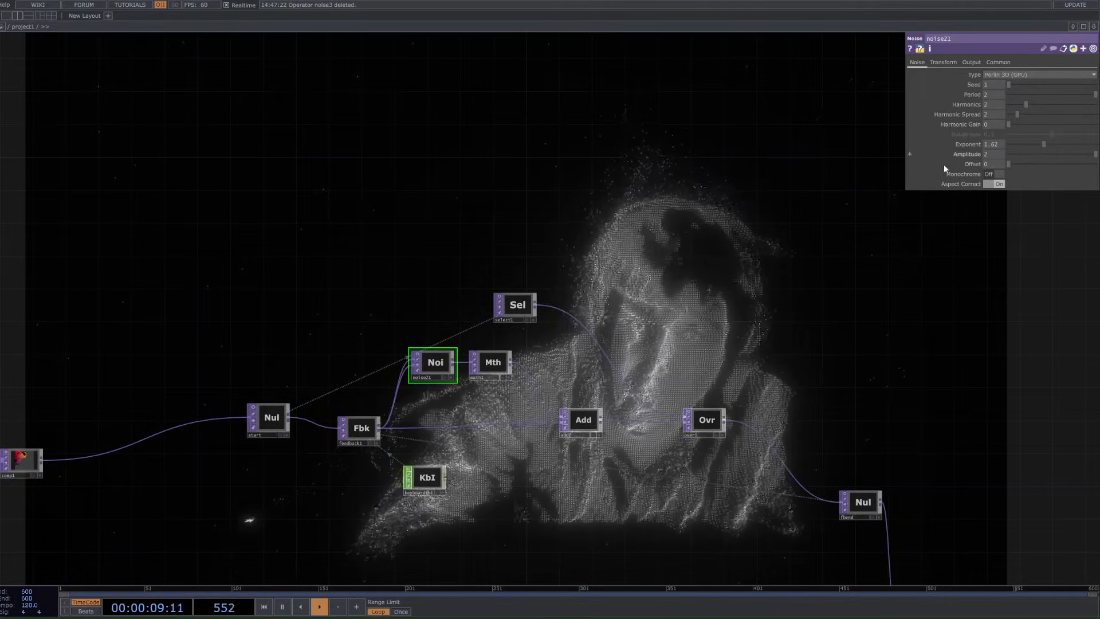
pyautogui.moveTo(825, 259); pyautogui.dragTo(905, 310)
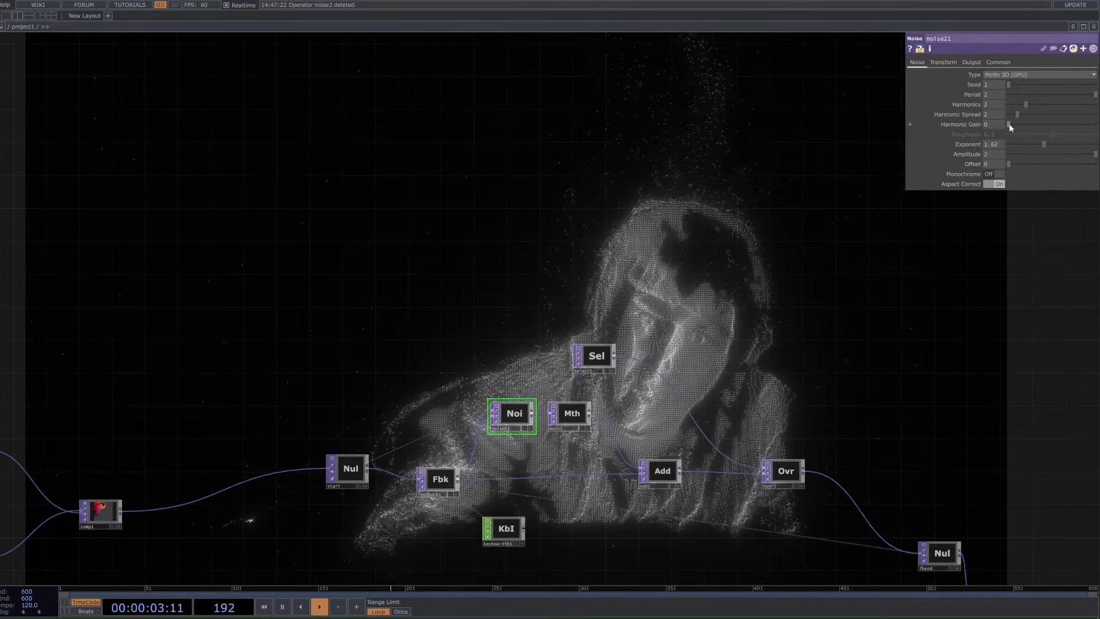
pyautogui.moveTo(1041, 129); pyautogui.dragTo(1071, 127)
pyautogui.moveTo(1026, 155); pyautogui.dragTo(986, 164)
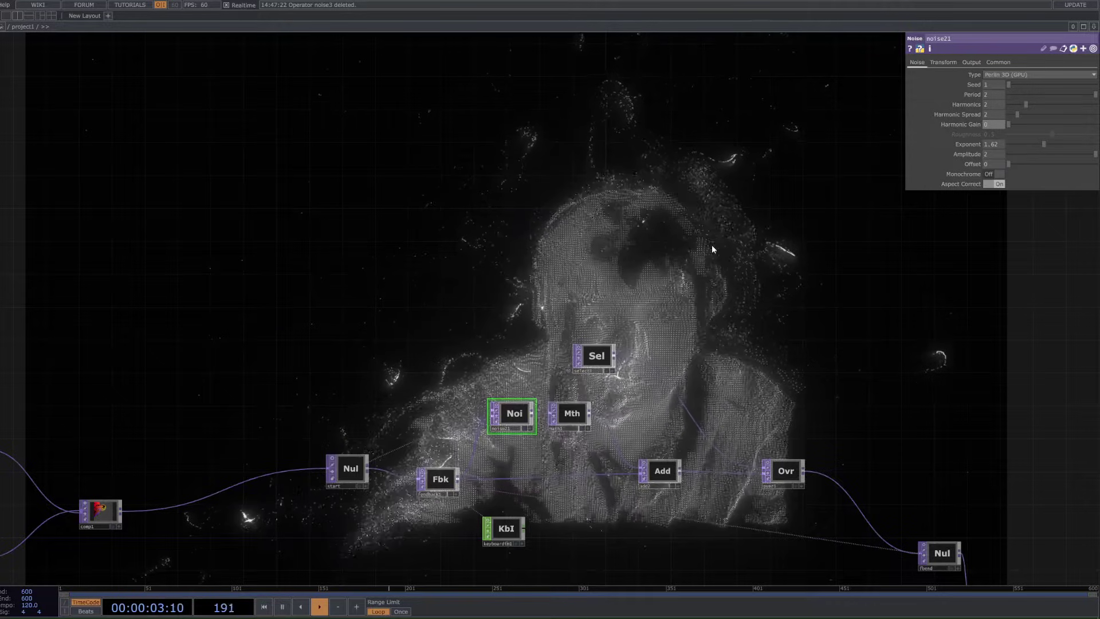
pyautogui.press('Tab')
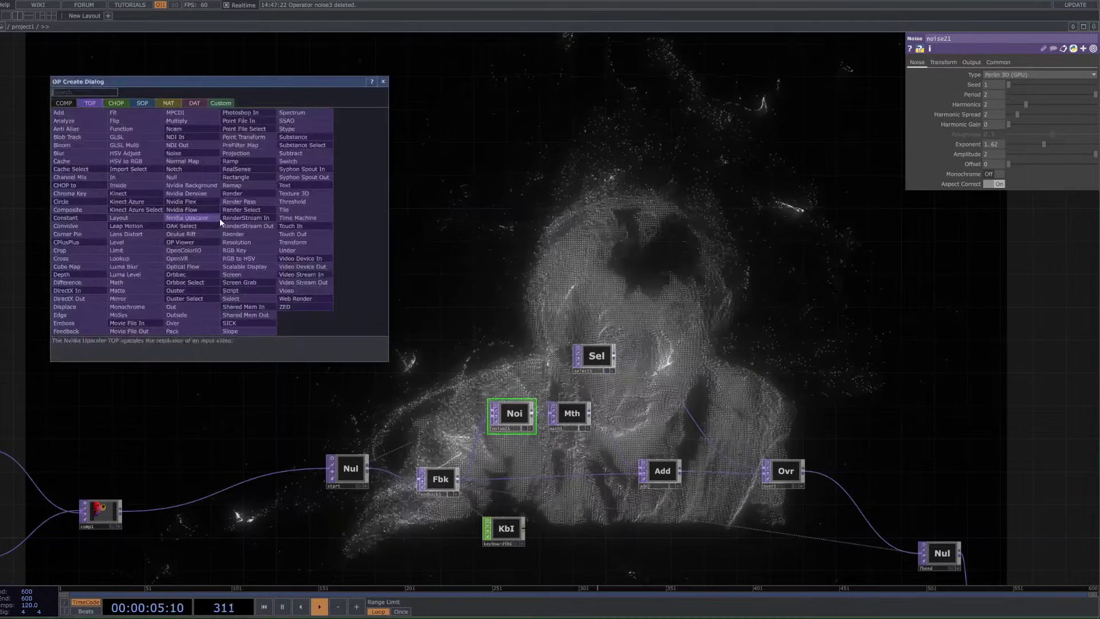
pyautogui.click(126, 112)
pyautogui.click(157, 142)
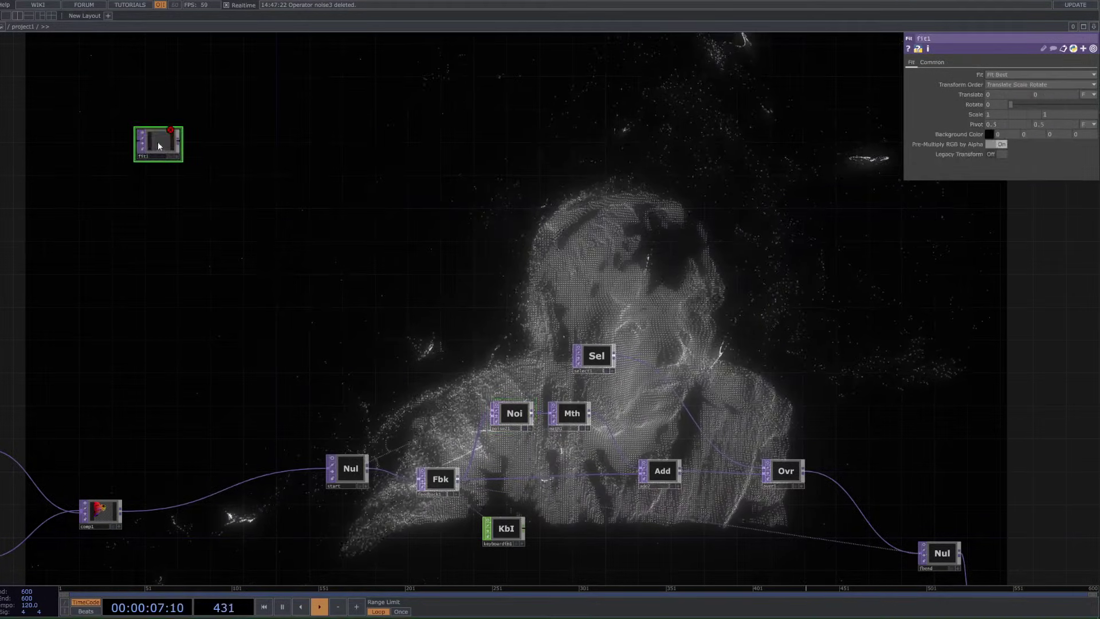
pyautogui.hotkey('ctrl', 'z')
# Step: Create an Audio File In CHOP in the empty network area above the start null
pyautogui.press('Tab')
pyautogui.click(28, 12)
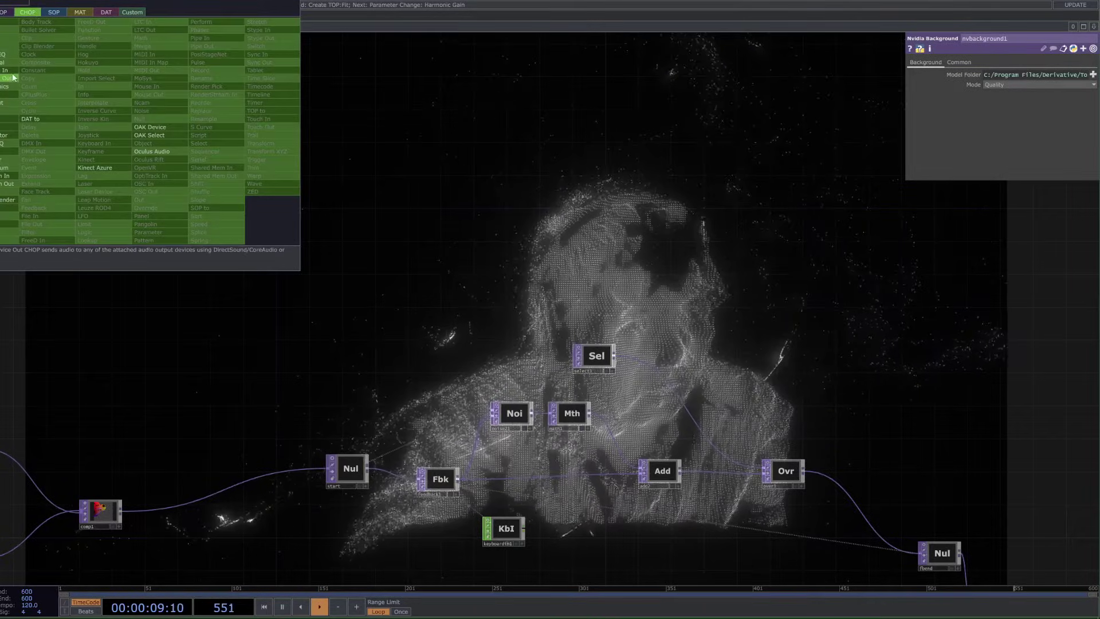
pyautogui.click(8, 94)
pyautogui.click(209, 256)
pyautogui.scroll(3, 215, 254)
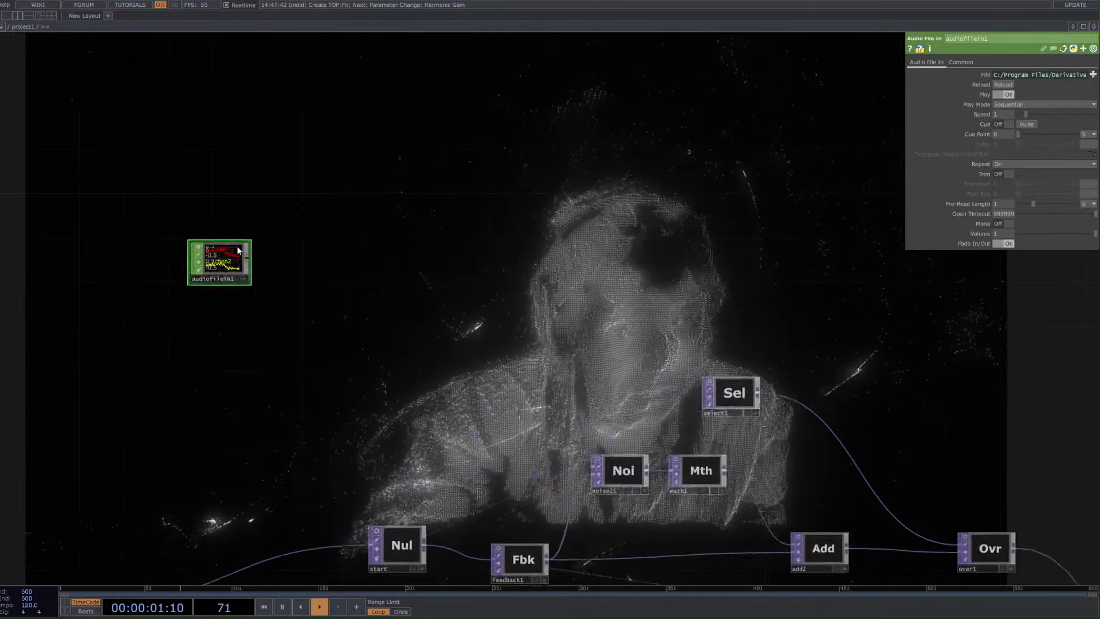
pyautogui.scroll(-3, 253, 267)
# Step: Add an Audio Device Out CHOP below audiofilein1 and feed it from audiofilein1's output
pyautogui.rightClick(252, 267)
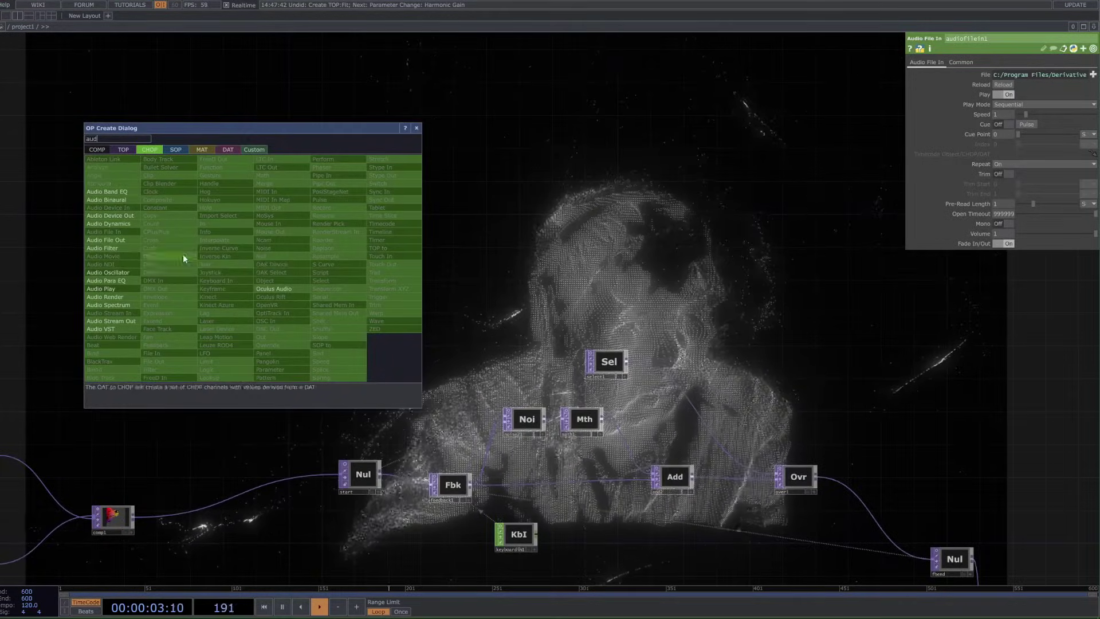
pyautogui.click(136, 208)
pyautogui.click(291, 341)
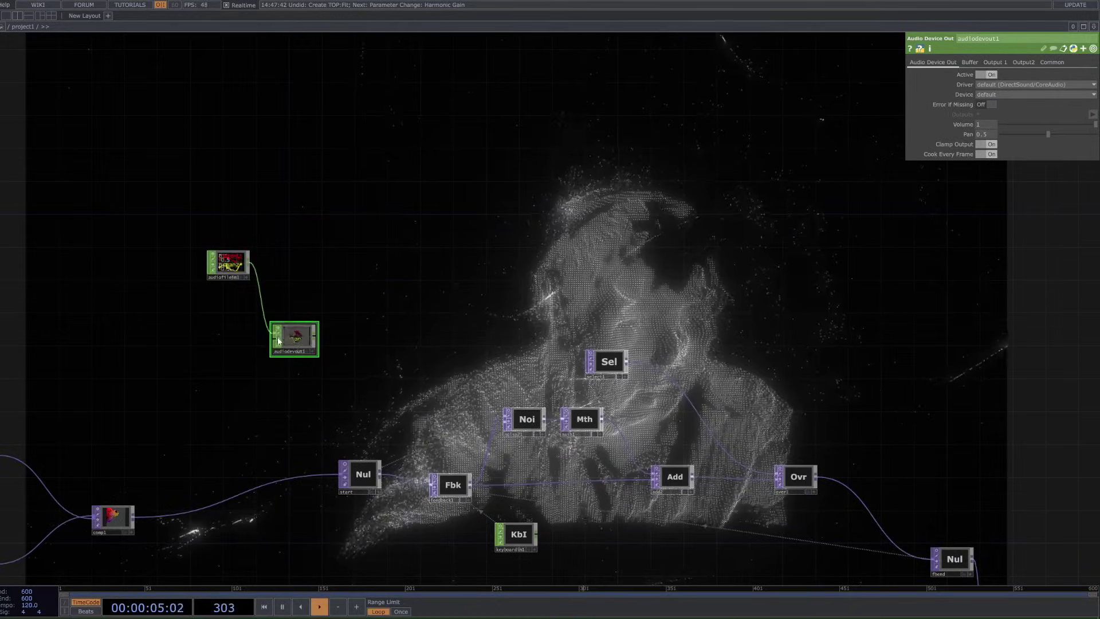
pyautogui.scroll(4, 347, 286)
pyautogui.moveTo(361, 344); pyautogui.dragTo(322, 301)
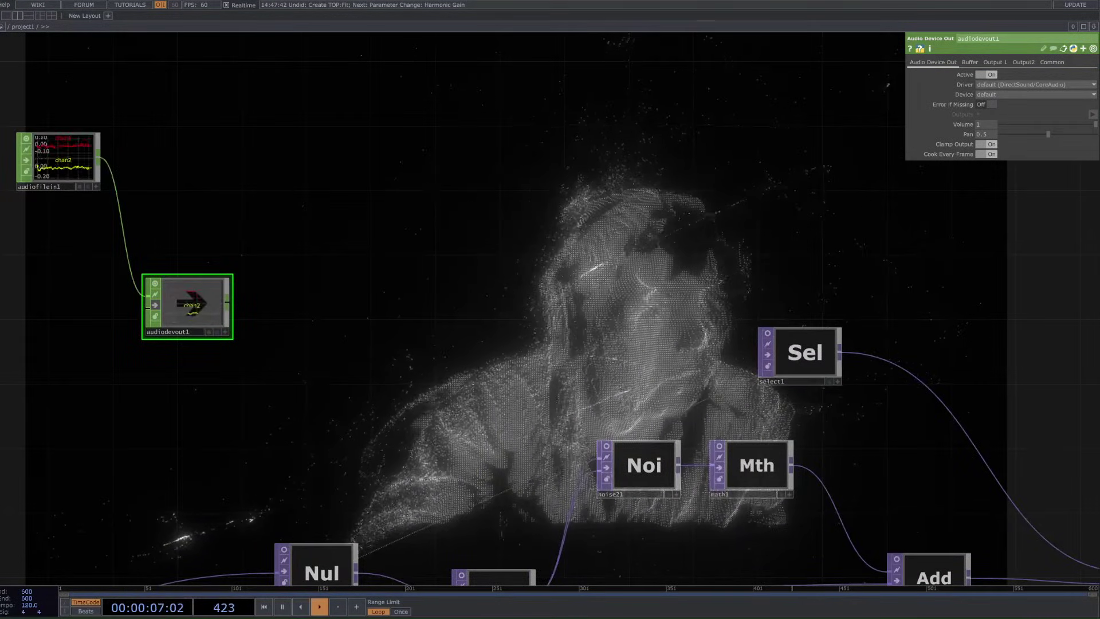
# Step: Add the audioAnalysis component from the palette and connect audiofilein1 to its input
pyautogui.hotkey('alt', 'l')
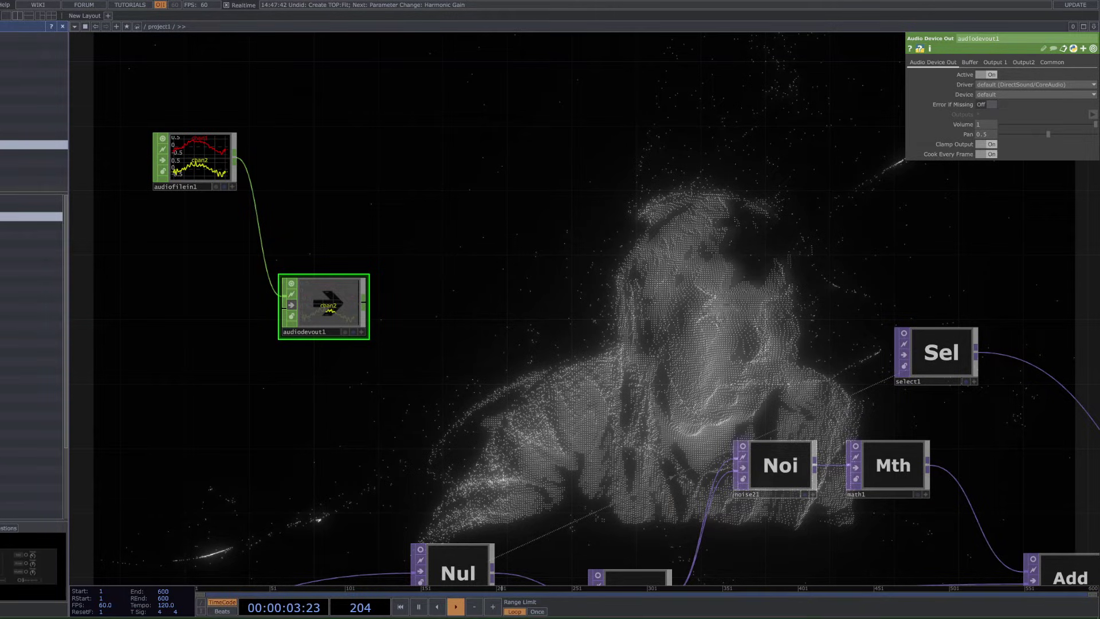
pyautogui.moveTo(29, 216); pyautogui.dragTo(560, 138)
pyautogui.click(63, 26)
pyautogui.scroll(-2, 130, 145)
pyautogui.moveTo(129, 146); pyautogui.dragTo(240, 164)
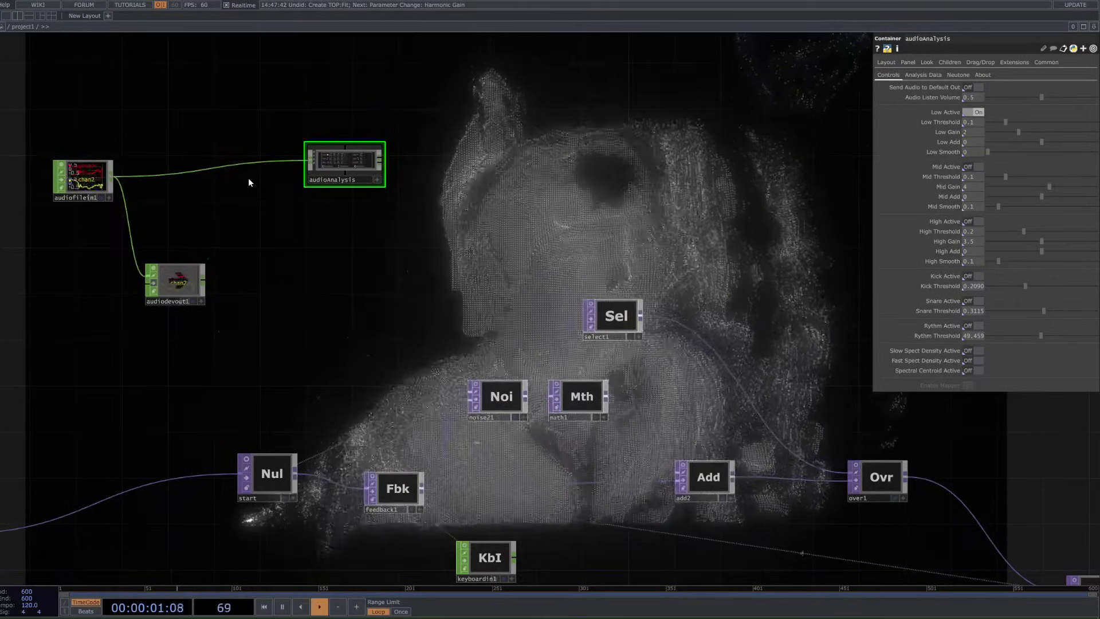
pyautogui.press('Tab')
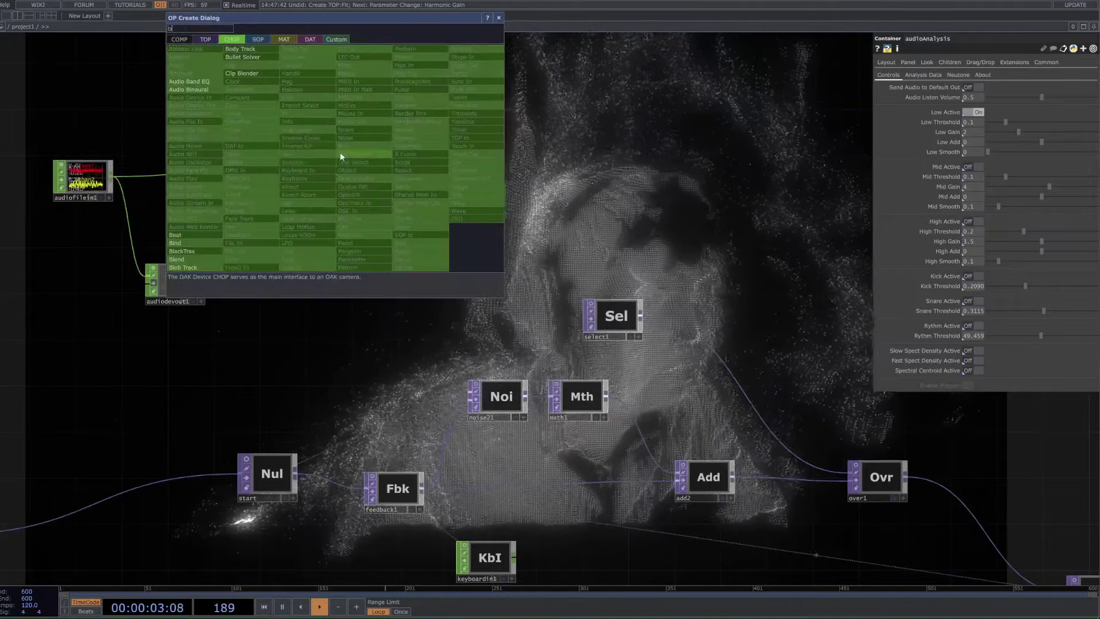
pyautogui.write('bl')
pyautogui.click(207, 39)
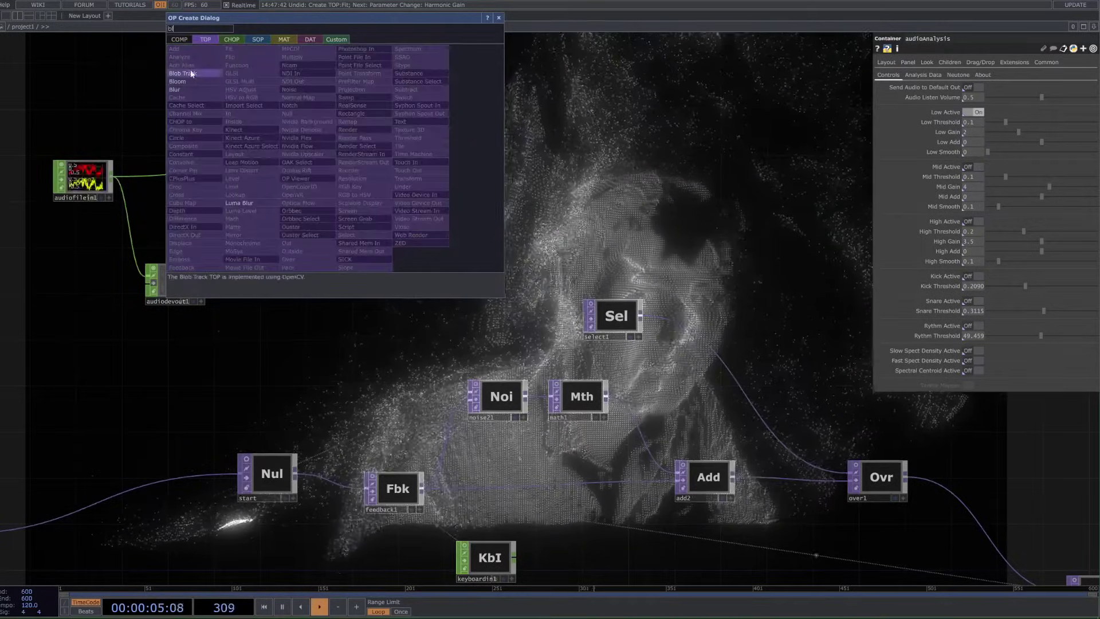
pyautogui.press('Escape')
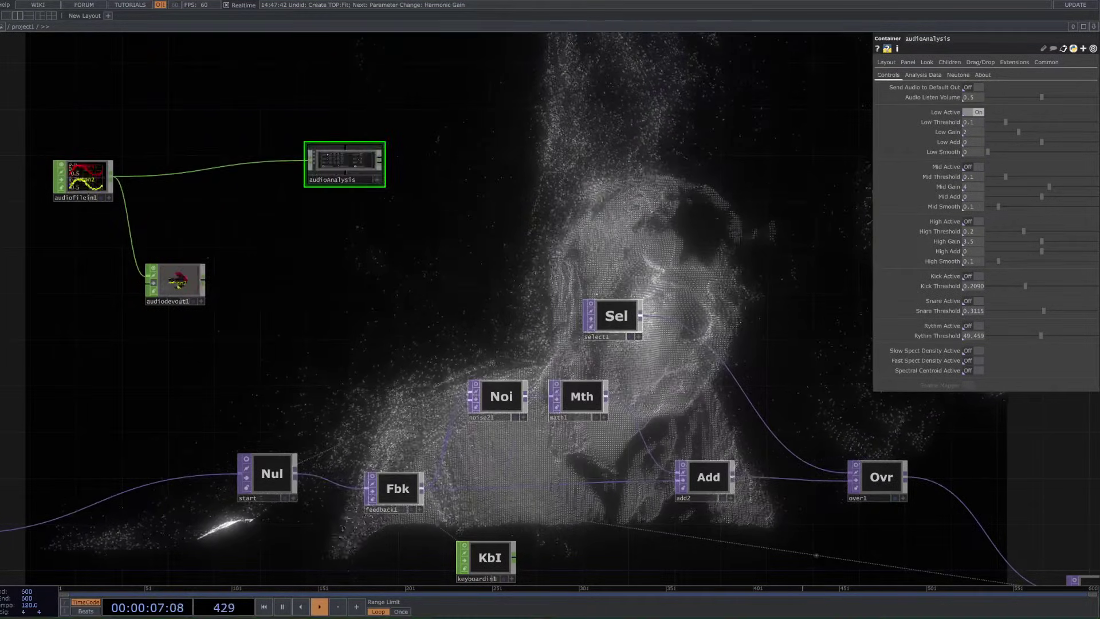
# Step: Enter the audioAnalysis container to examine its Neutone notes and internal analysis network, and return to the project level
pyautogui.hotkey('alt', 'l')
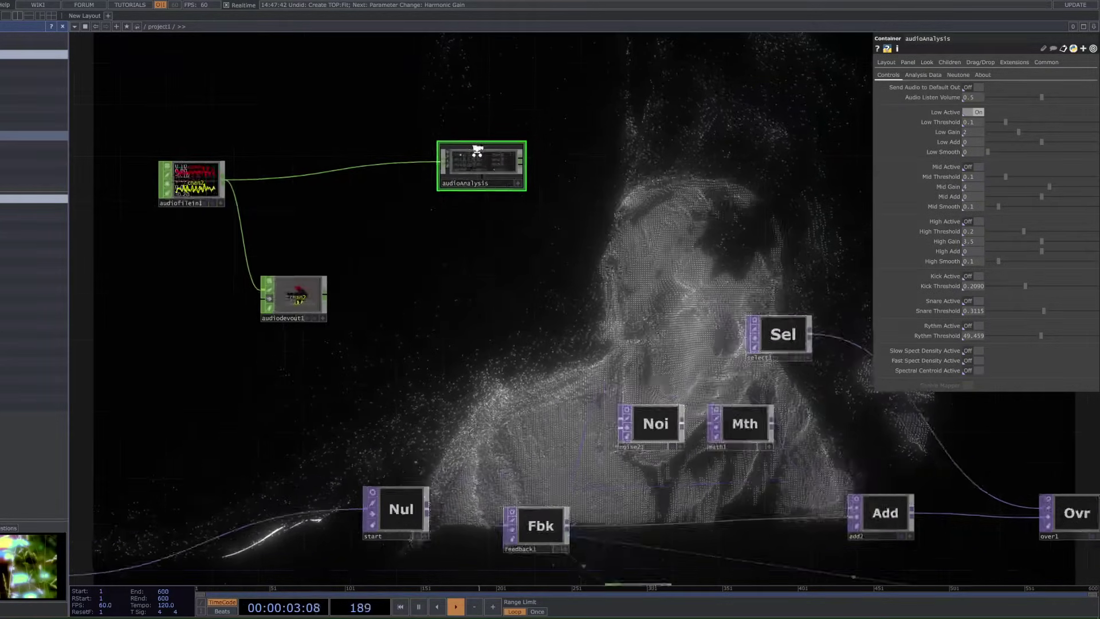
pyautogui.scroll(5, 500, 155)
pyautogui.scroll(-5, 183, 168)
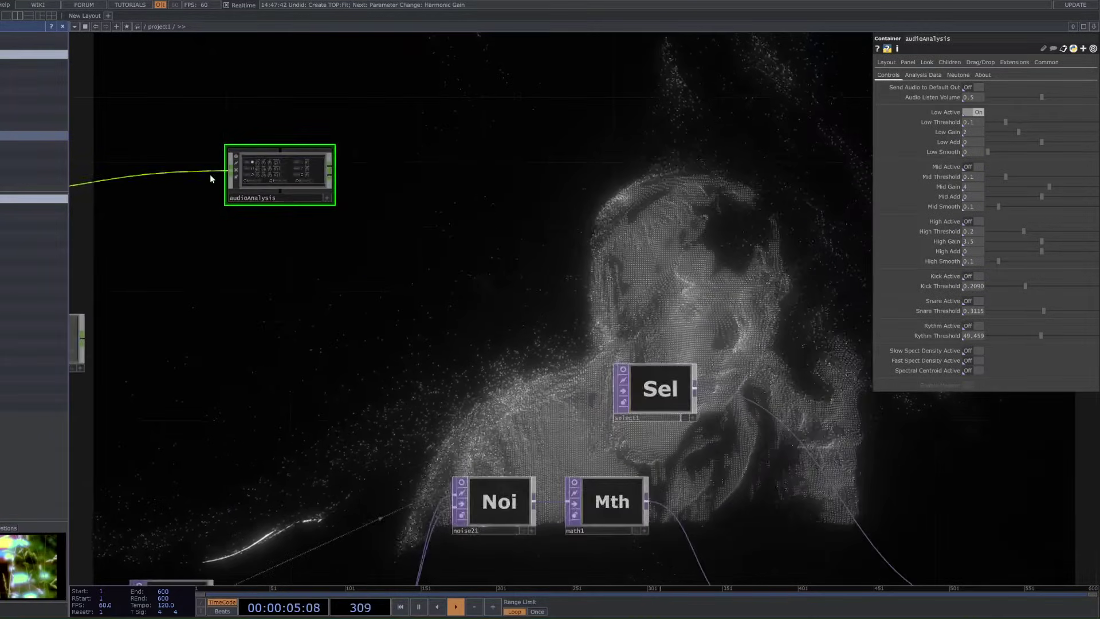
pyautogui.moveTo(211, 175); pyautogui.dragTo(291, 234)
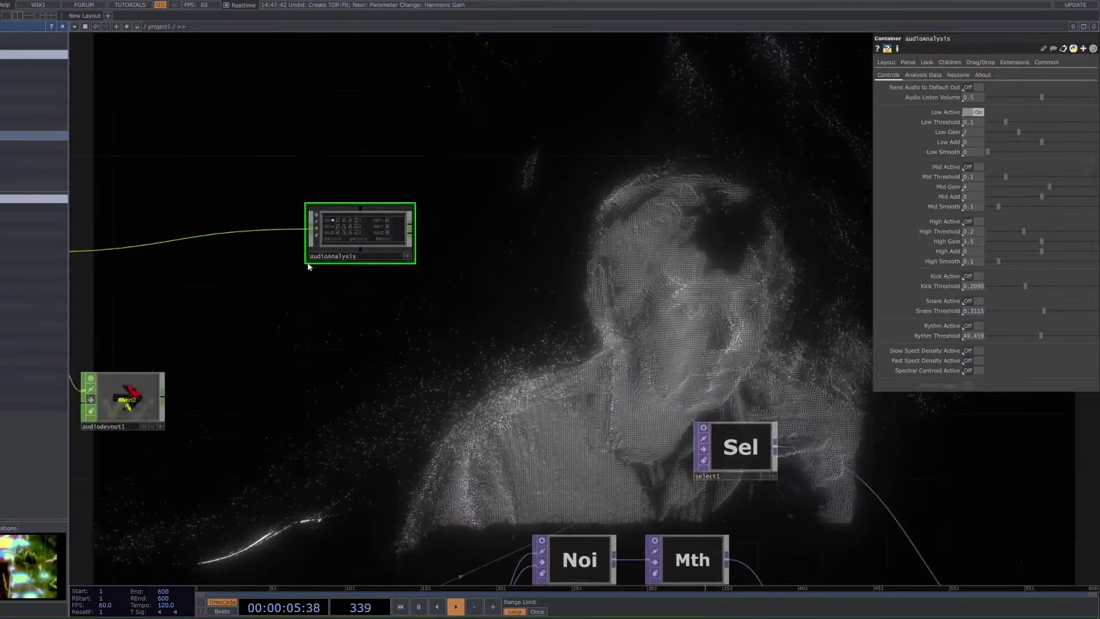
pyautogui.doubleClick(370, 222)
pyautogui.scroll(8, 263, 175)
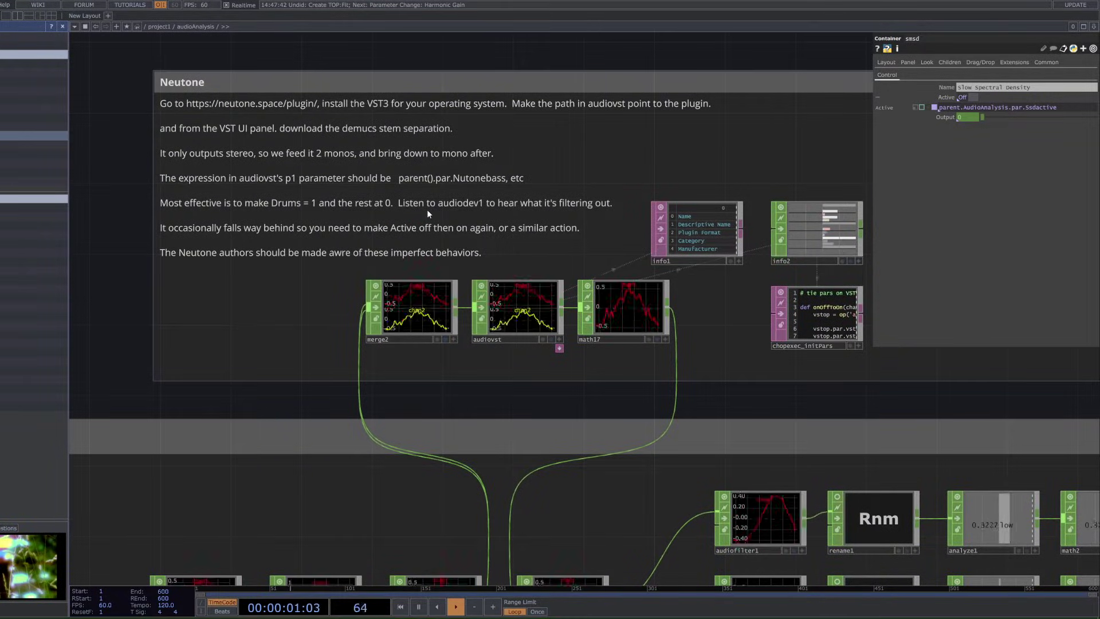
pyautogui.scroll(-8, 427, 214)
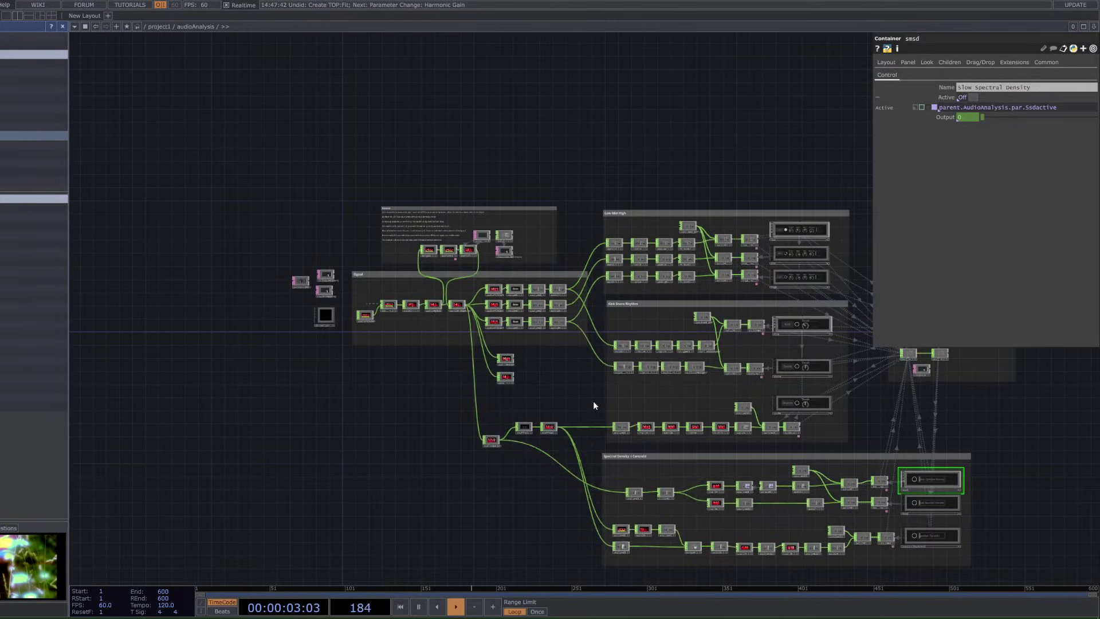
pyautogui.scroll(-10, 592, 405)
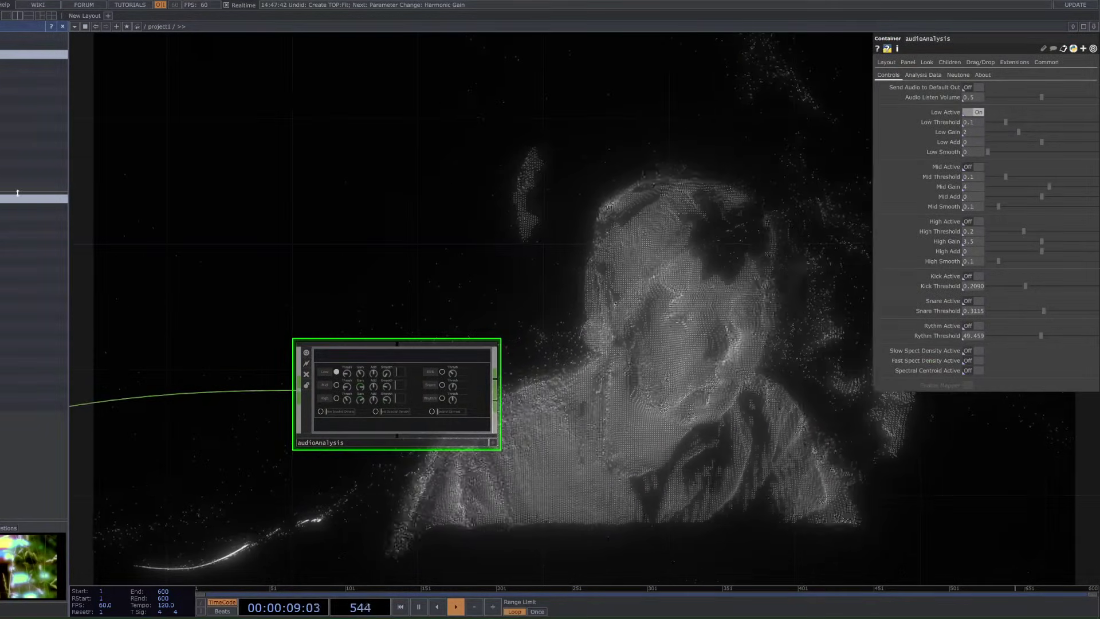
pyautogui.scroll(-3, 363, 226)
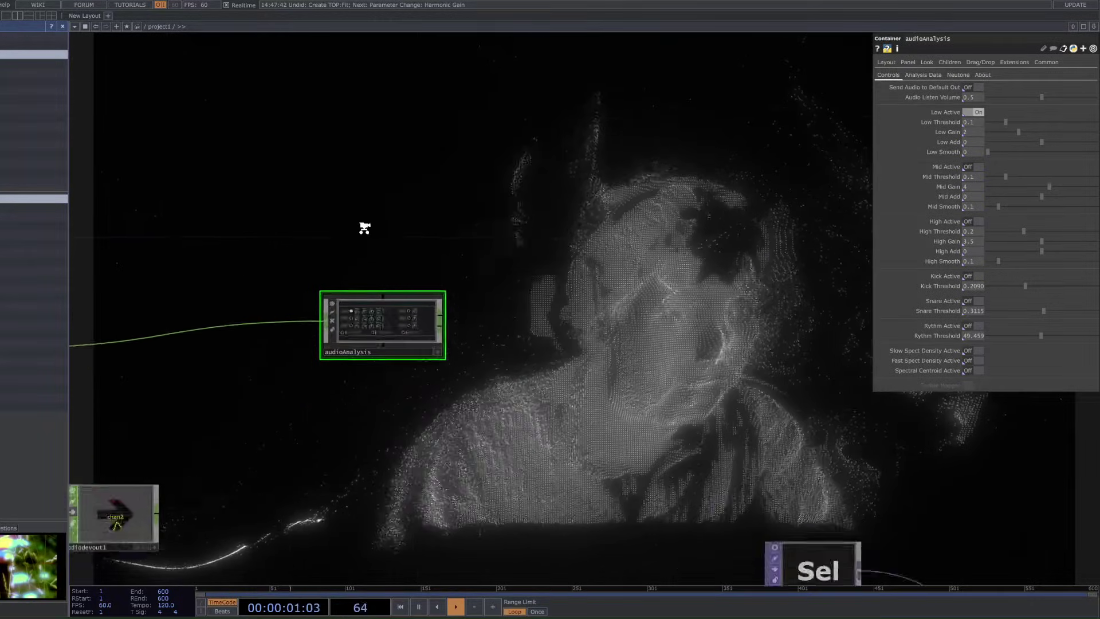
pyautogui.moveTo(404, 407); pyautogui.dragTo(401, 375)
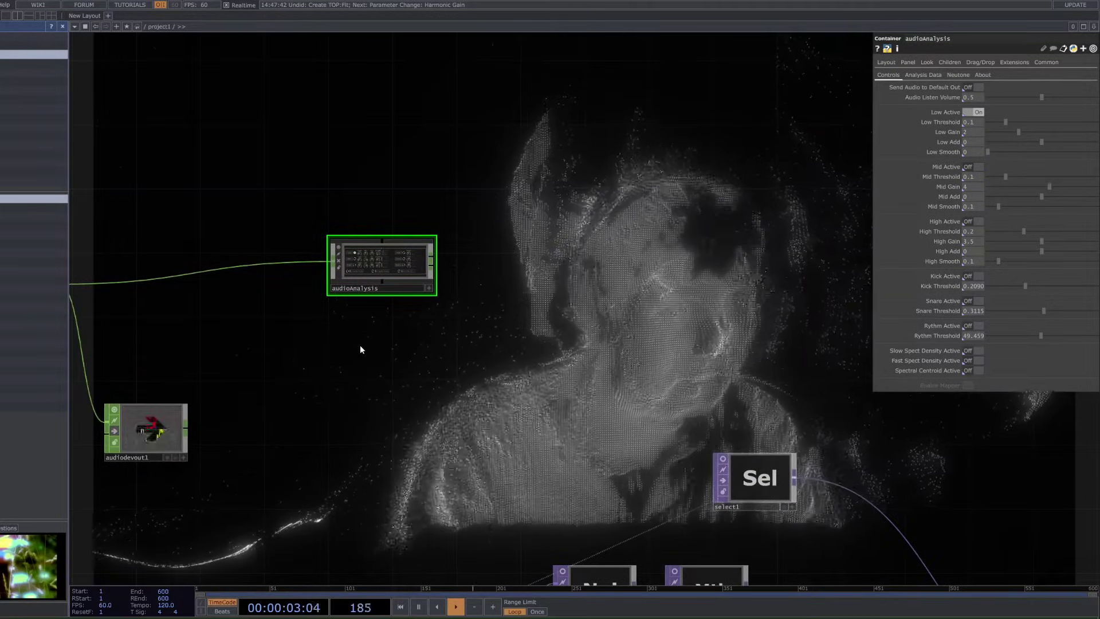
pyautogui.moveTo(357, 335); pyautogui.dragTo(372, 341)
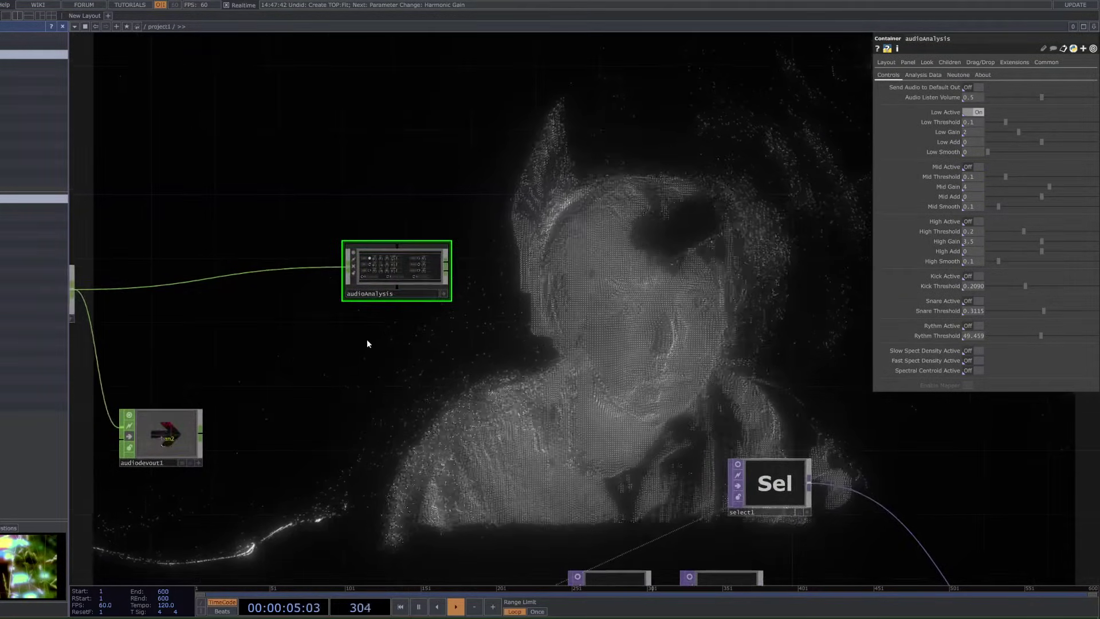
pyautogui.scroll(3, 331, 297)
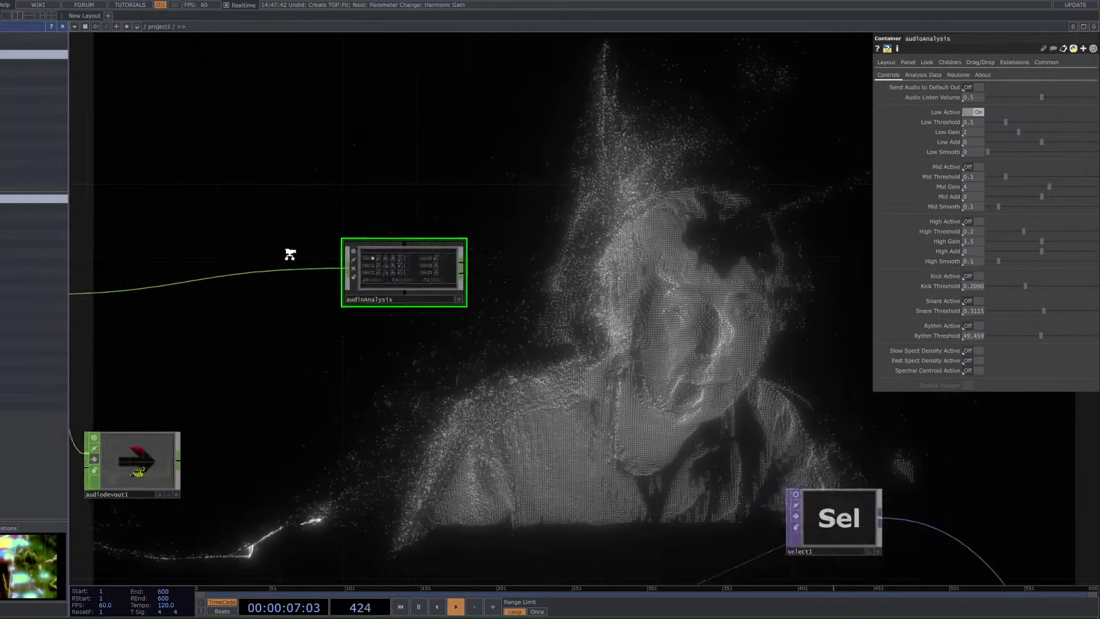
# Step: Add a Select CHOP fed from the audioAnalysis component's output and place it beside the component
pyautogui.moveTo(331, 297); pyautogui.dragTo(377, 297)
pyautogui.scroll(3, 418, 269)
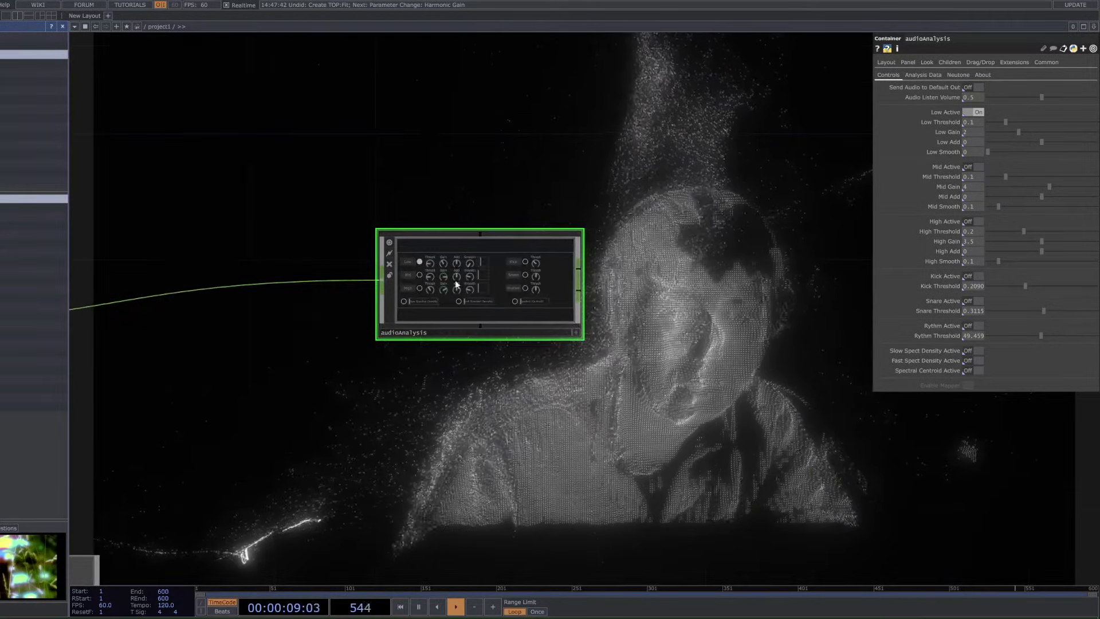
pyautogui.scroll(2, 457, 268)
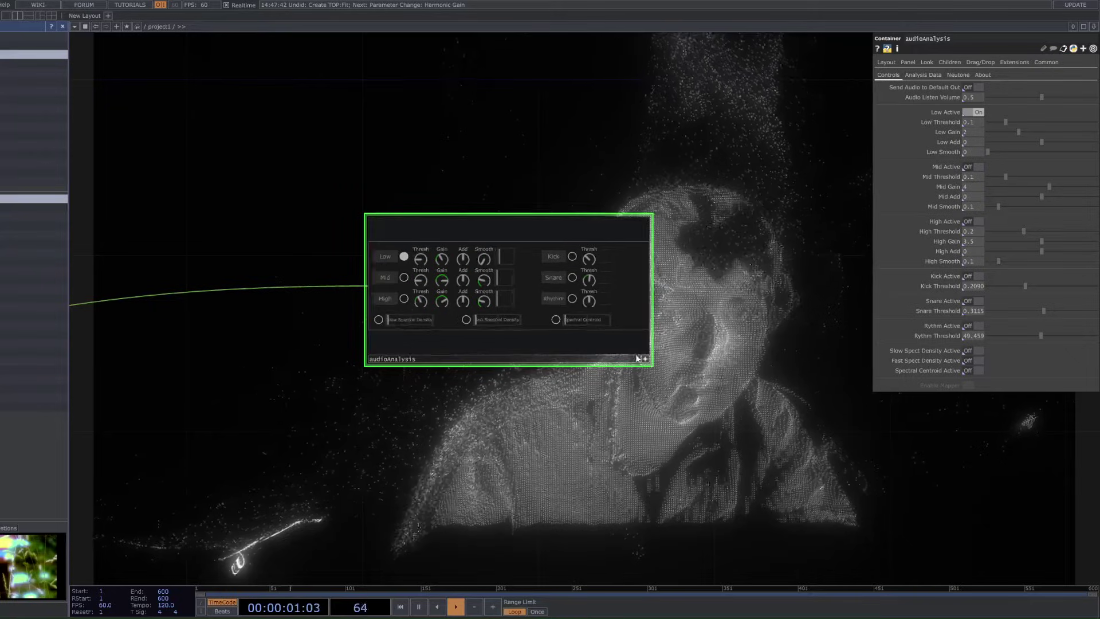
pyautogui.scroll(-3, 434, 298)
pyautogui.press('Tab')
pyautogui.write('s')
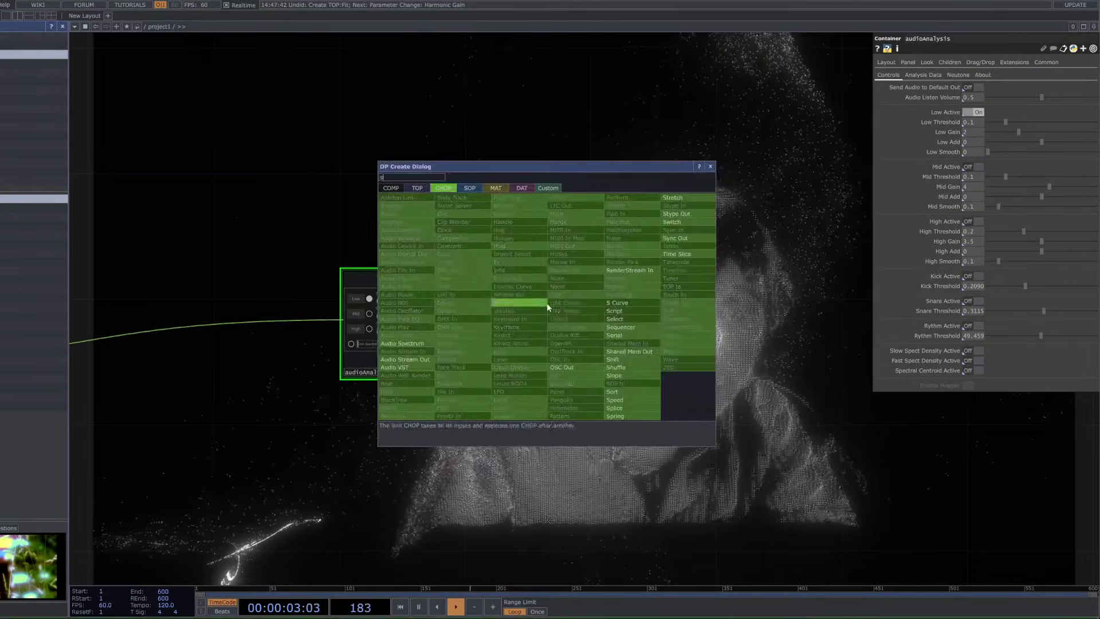
pyautogui.press('Return')
pyautogui.click(712, 326)
# Step: Open noise21's parameters to check its Harmonic Gain as a target for the select2 audio channels
pyautogui.scroll(-7, 642, 335)
pyautogui.moveTo(705, 417); pyautogui.dragTo(586, 331)
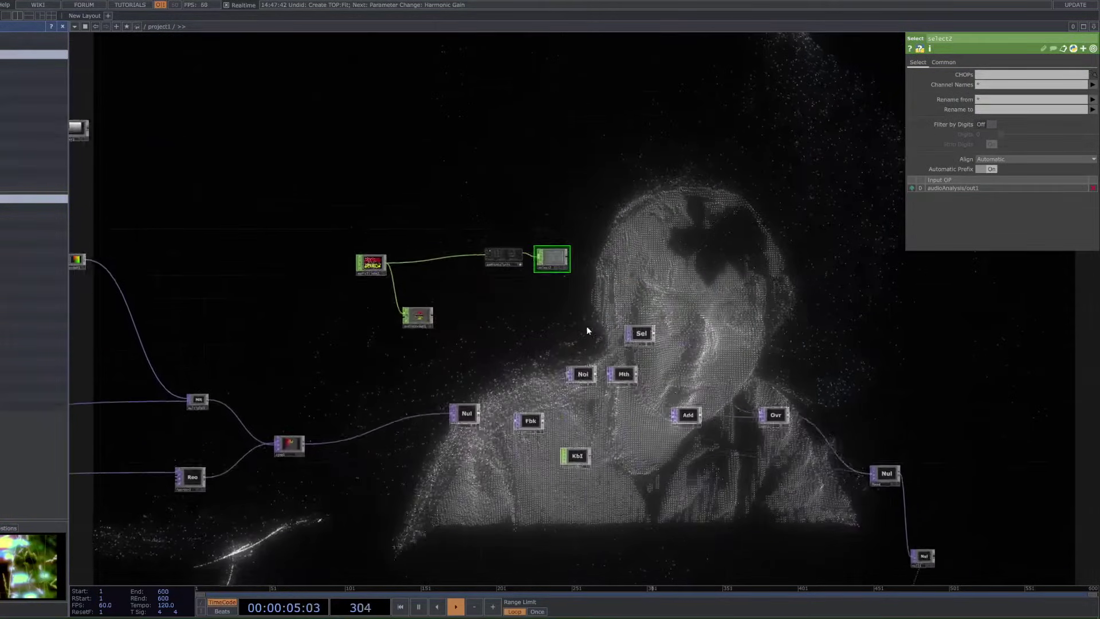
pyautogui.scroll(3, 636, 374)
pyautogui.moveTo(636, 374); pyautogui.dragTo(614, 365)
pyautogui.scroll(1, 614, 366)
pyautogui.click(512, 363)
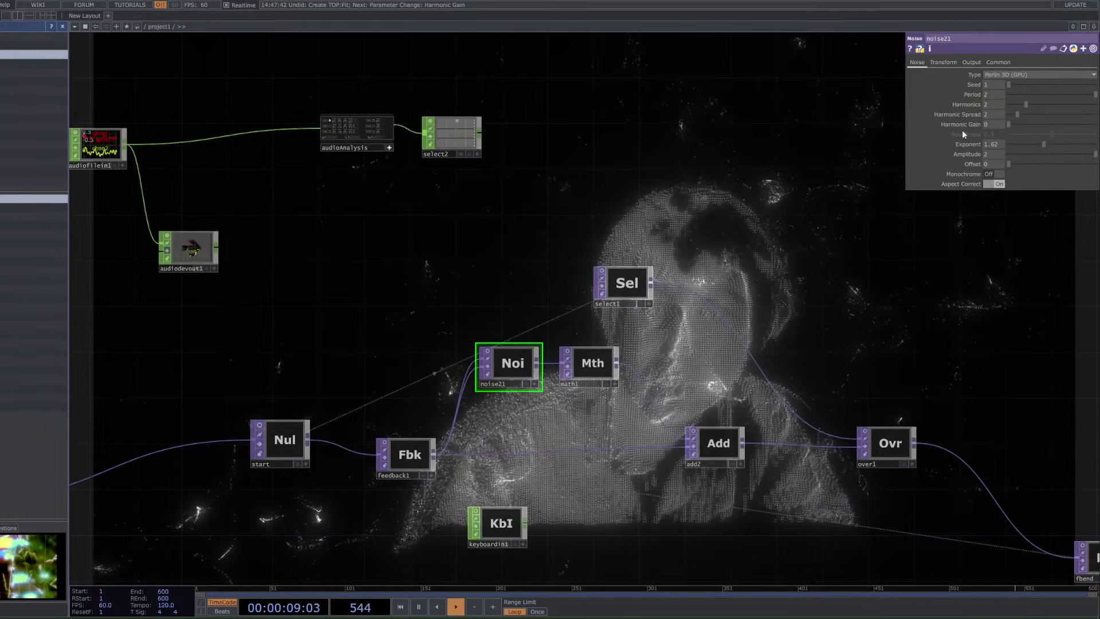
pyautogui.scroll(4, 413, 115)
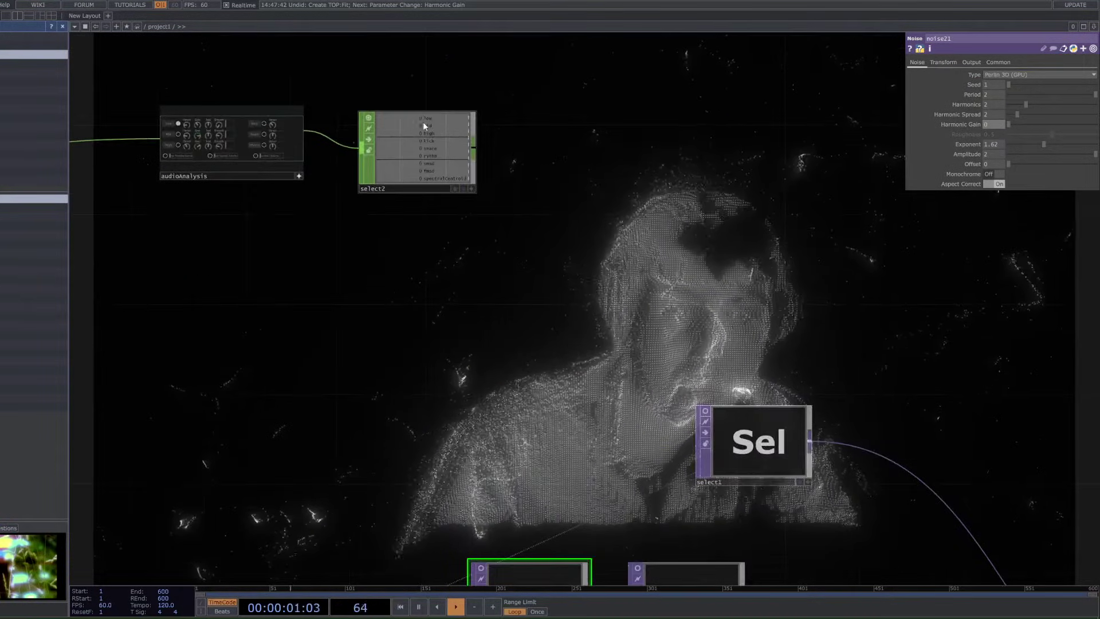
# Step: Add a Math CHOP after select2 and set its To Range to 0 to 2
pyautogui.click(454, 123)
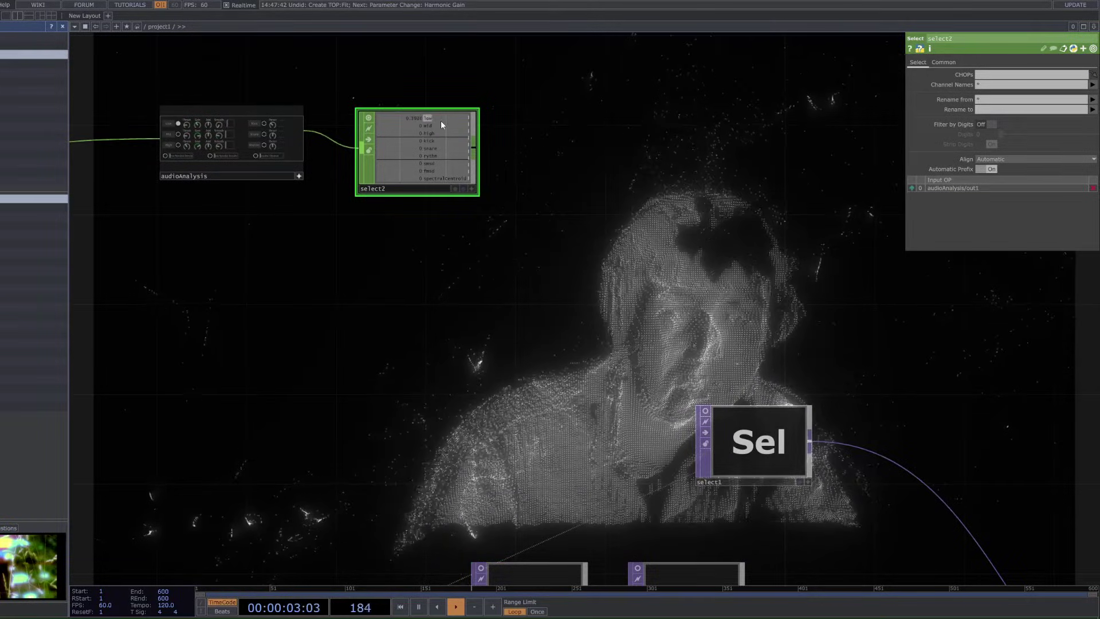
pyautogui.press('Tab')
pyautogui.write('m')
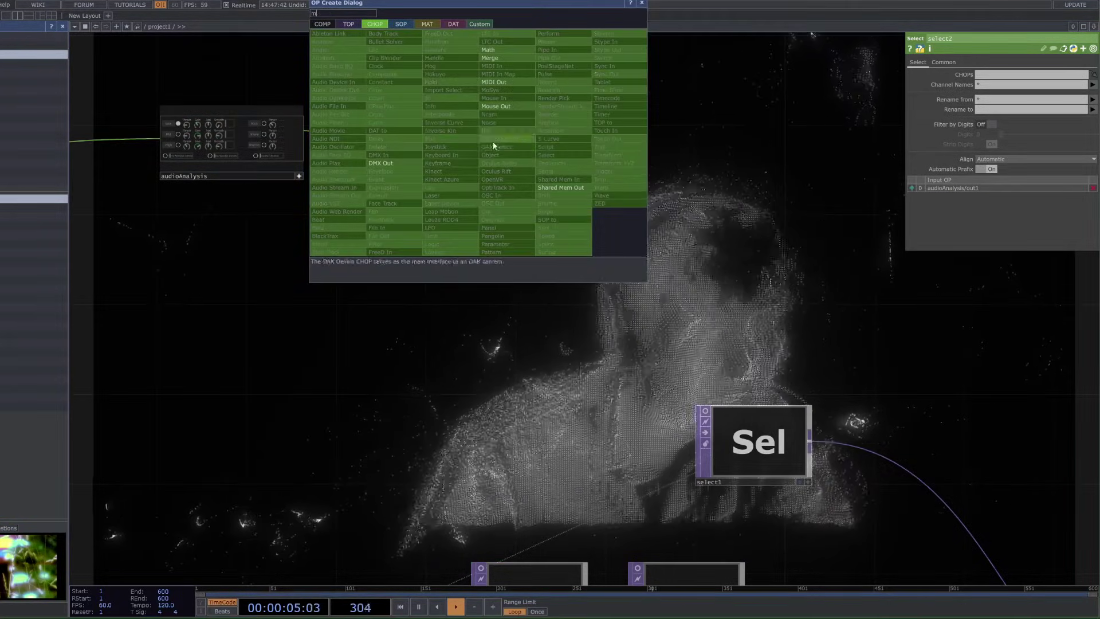
pyautogui.click(488, 51)
pyautogui.click(679, 167)
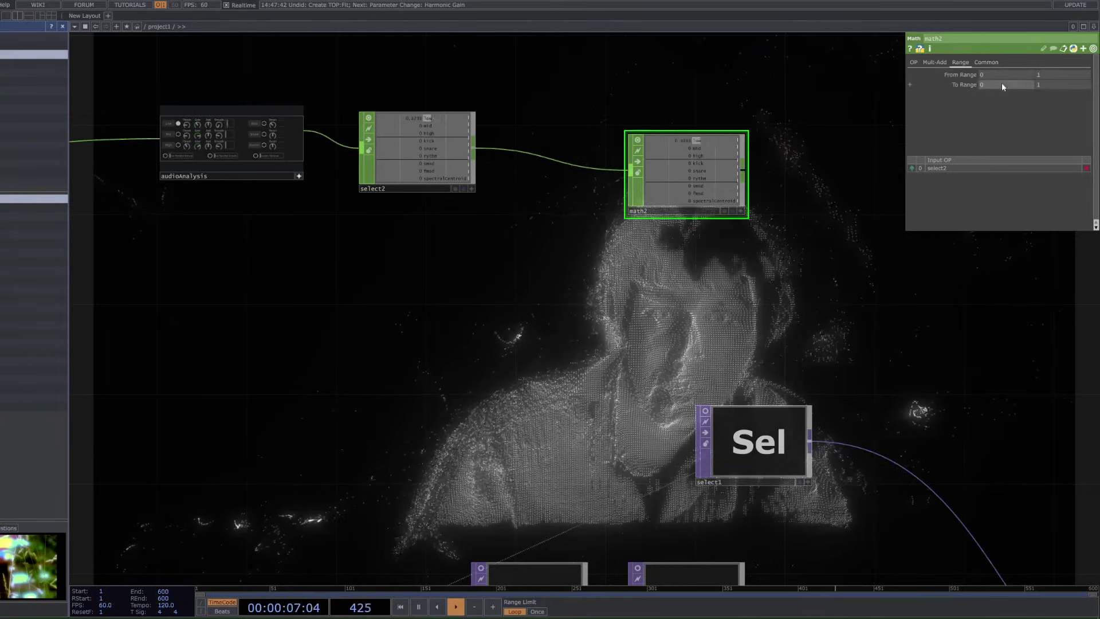
pyautogui.scroll(5, 696, 145)
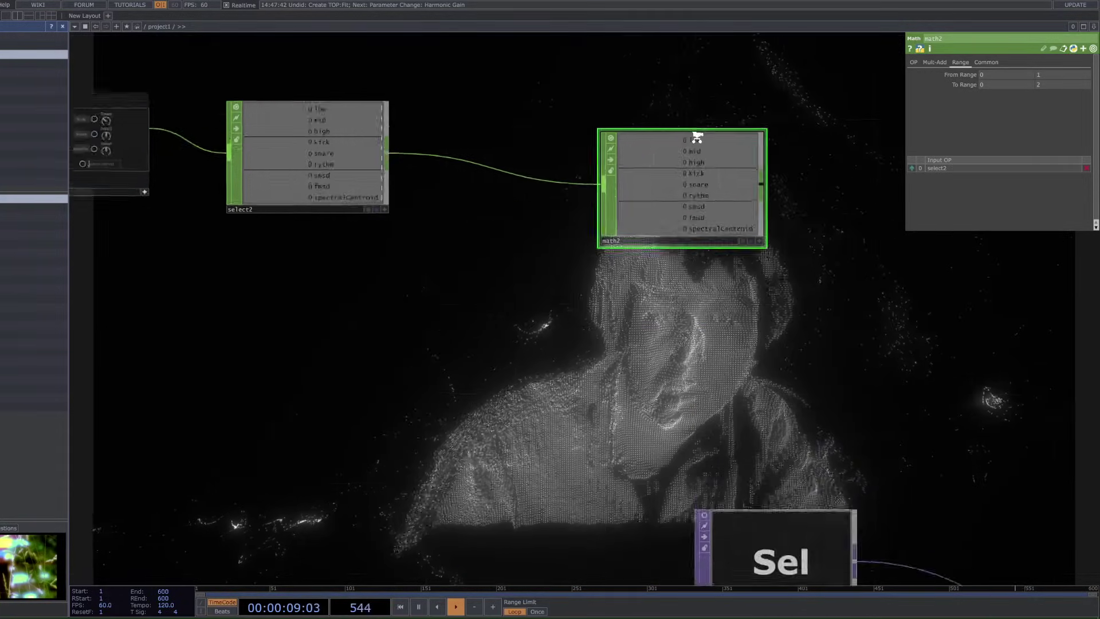
# Step: Compare the low channel in select2 and math2, and examine the Low controls on audioAnalysis
pyautogui.scroll(-7, 693, 145)
pyautogui.scroll(2, 660, 140)
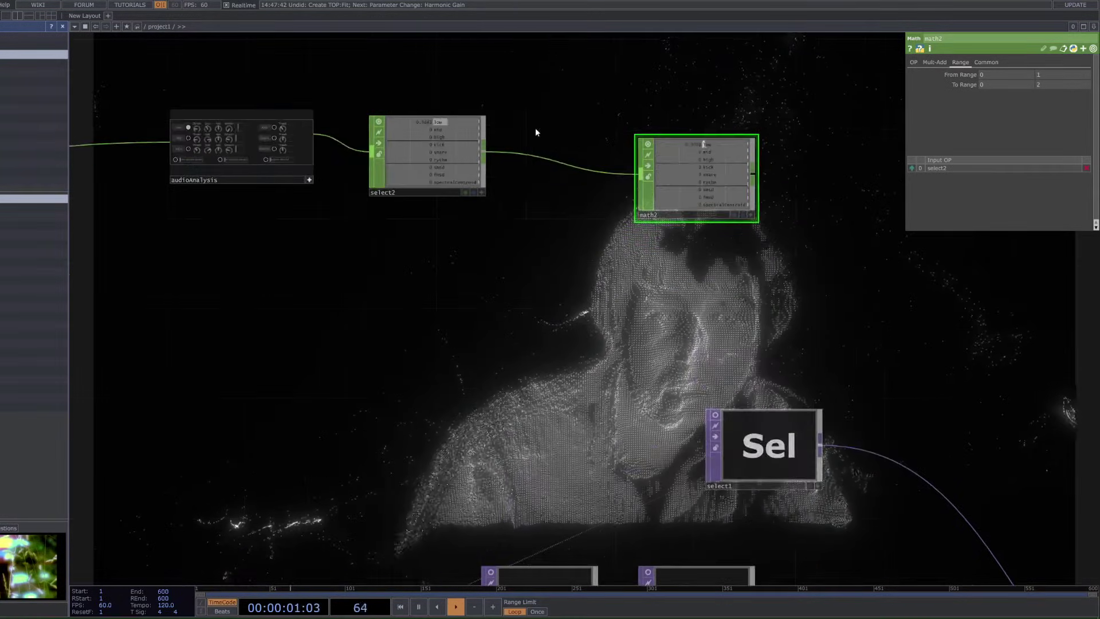
pyautogui.scroll(2, 438, 125)
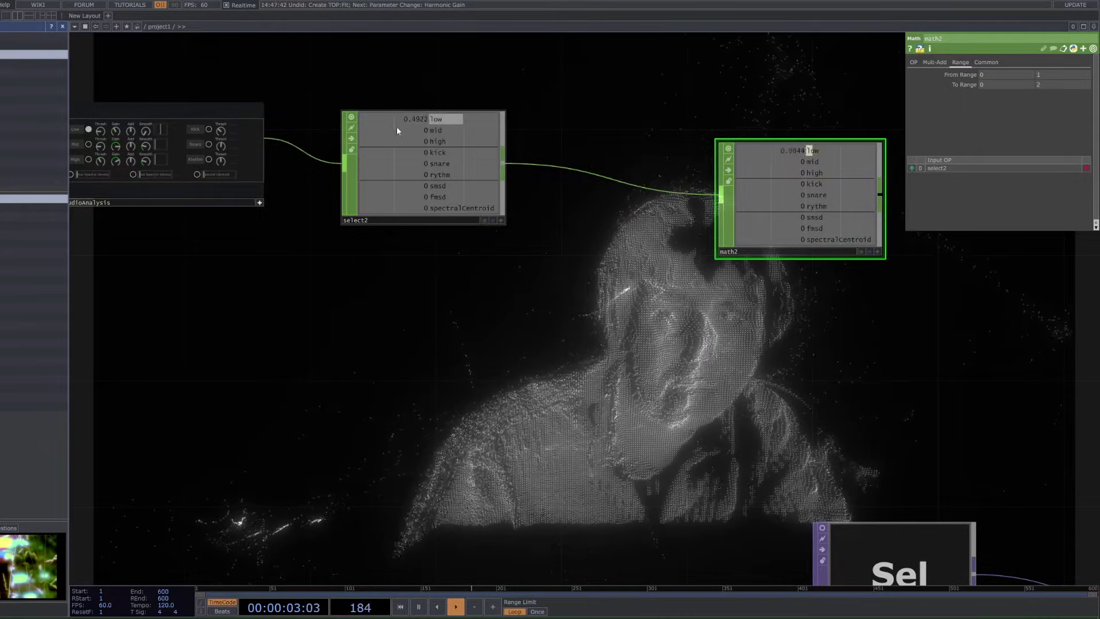
pyautogui.moveTo(97, 121); pyautogui.dragTo(439, 141)
pyautogui.scroll(4, 439, 140)
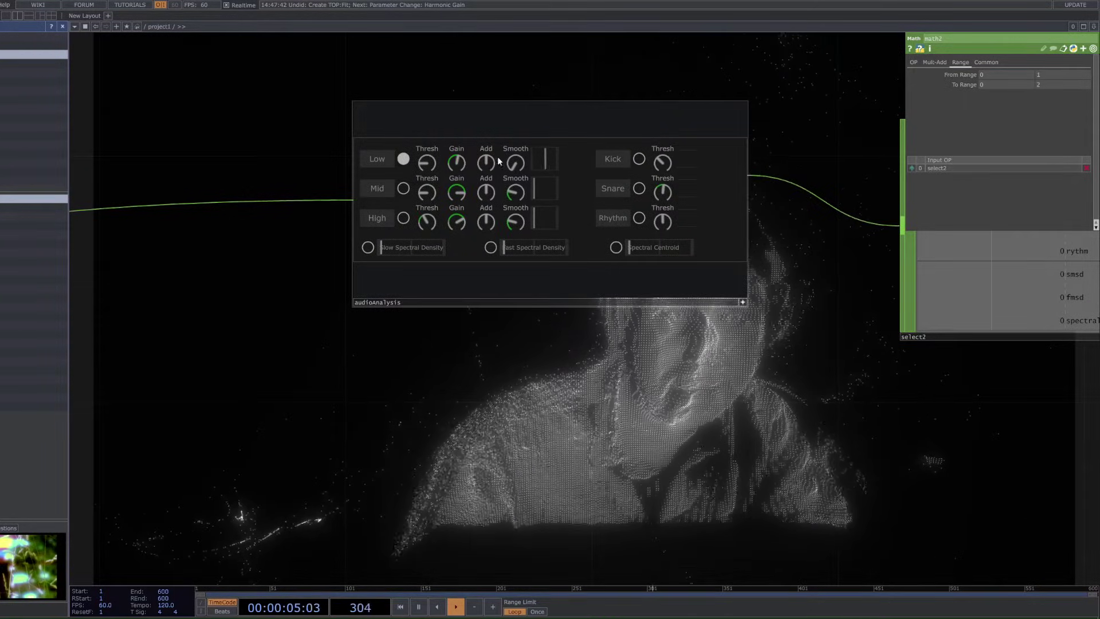
pyautogui.scroll(-2, 651, 363)
pyautogui.scroll(-2, 974, 316)
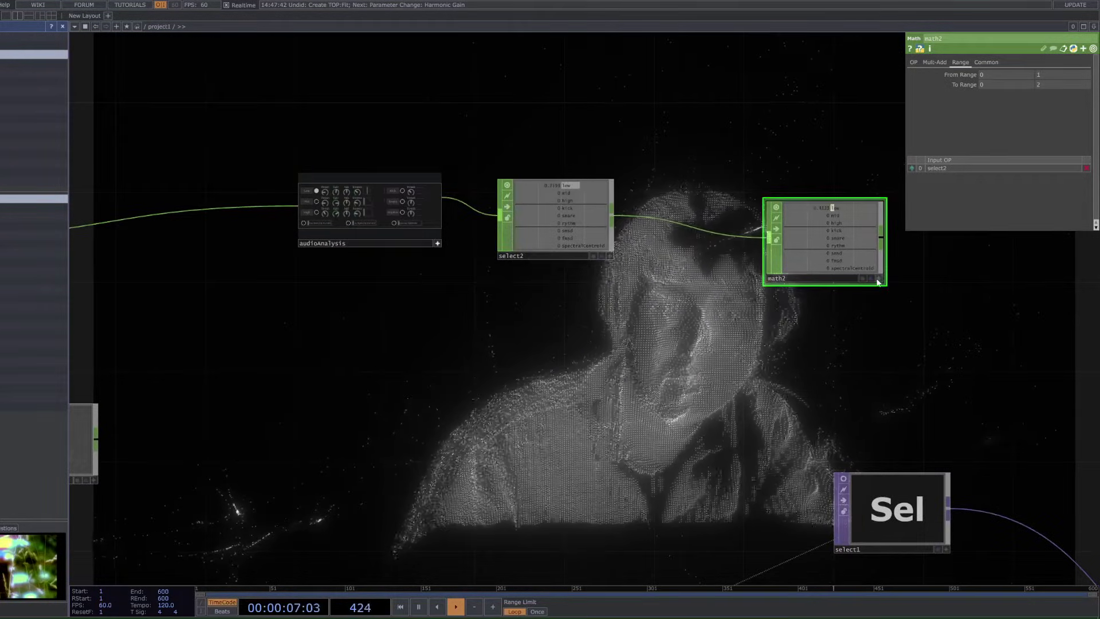
pyautogui.scroll(2, 650, 226)
pyautogui.scroll(-2, 649, 225)
# Step: Export math2's low channel to the Harmonic Gain of noise21
pyautogui.click(566, 392)
pyautogui.scroll(3, 662, 146)
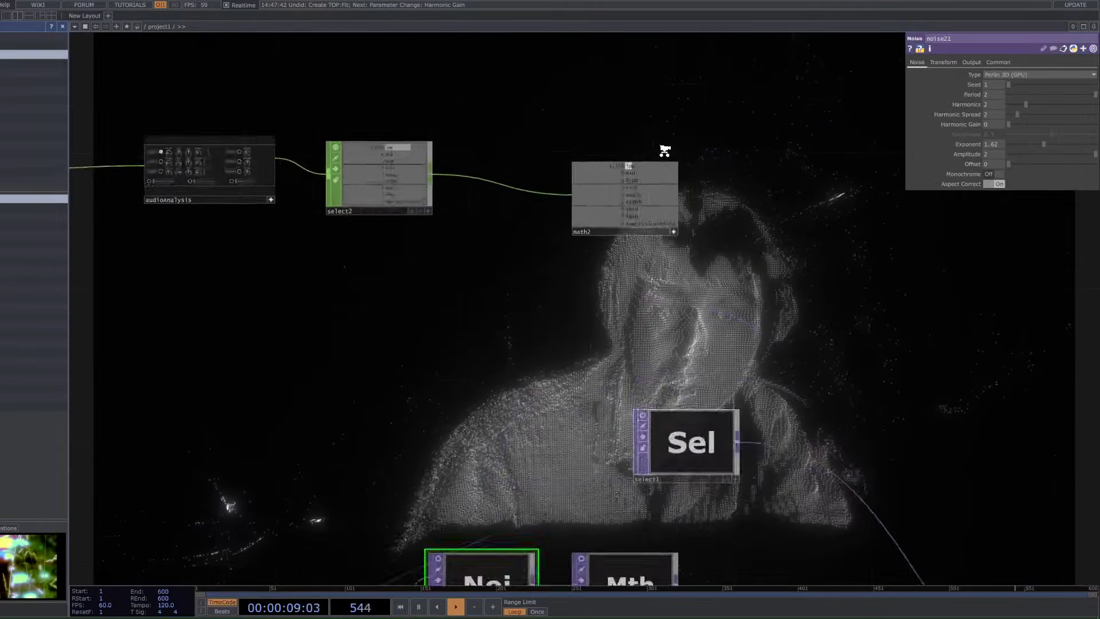
pyautogui.click(999, 119)
pyautogui.moveTo(772, 212); pyautogui.dragTo(563, 289)
pyautogui.scroll(-1, 564, 289)
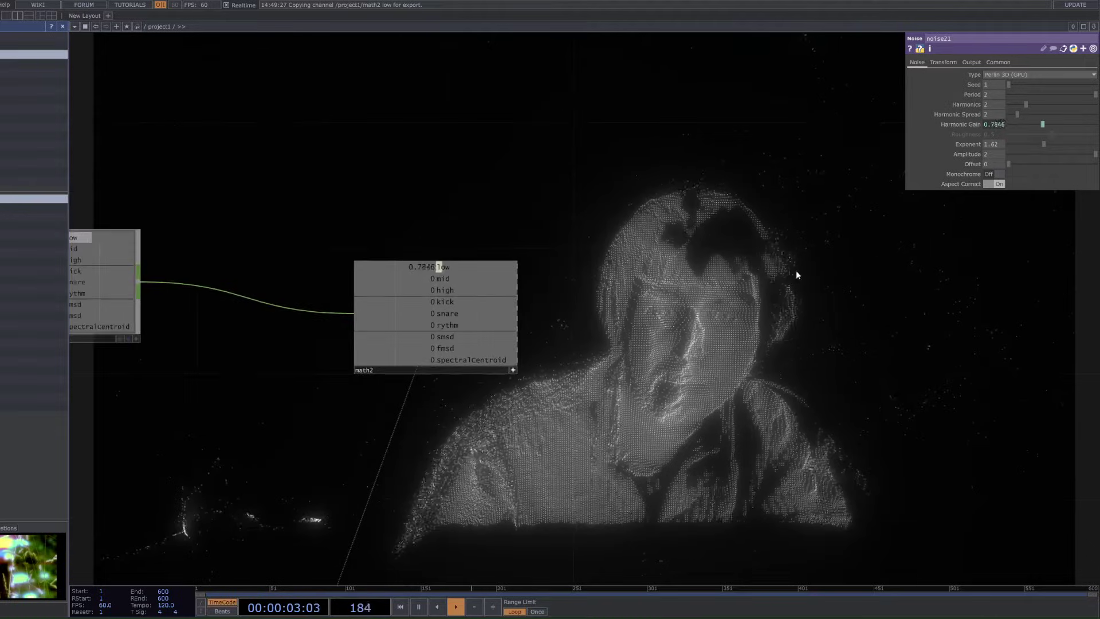
# Step: Examine how math2's low channel drives the displacement, and inspect the audioAnalysis controls feeding it
pyautogui.moveTo(840, 304); pyautogui.dragTo(780, 322)
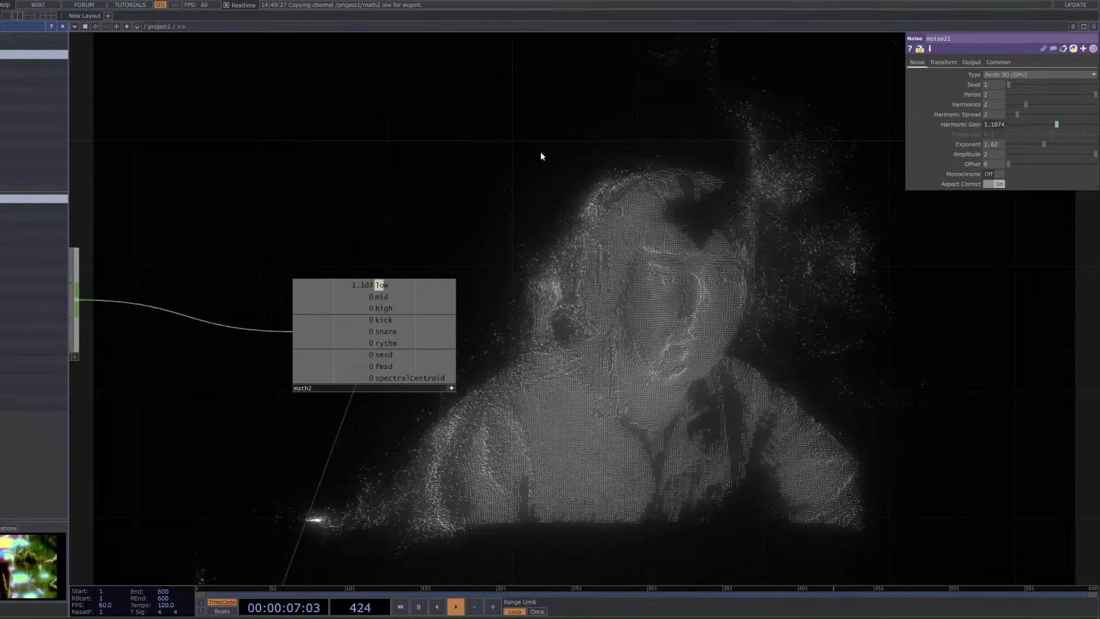
pyautogui.moveTo(366, 263); pyautogui.dragTo(553, 241)
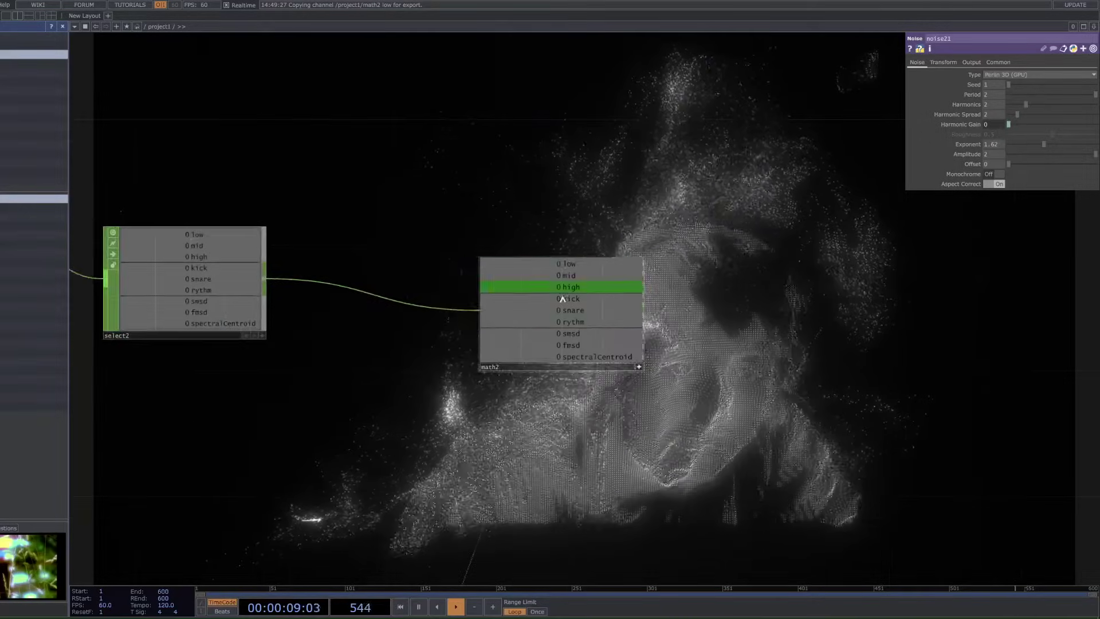
pyautogui.moveTo(486, 433); pyautogui.dragTo(459, 425, button='middle')
pyautogui.scroll(-5, 459, 425)
pyautogui.moveTo(229, 321); pyautogui.dragTo(470, 381)
pyautogui.moveTo(652, 491); pyautogui.dragTo(520, 295)
pyautogui.scroll(8, 521, 294)
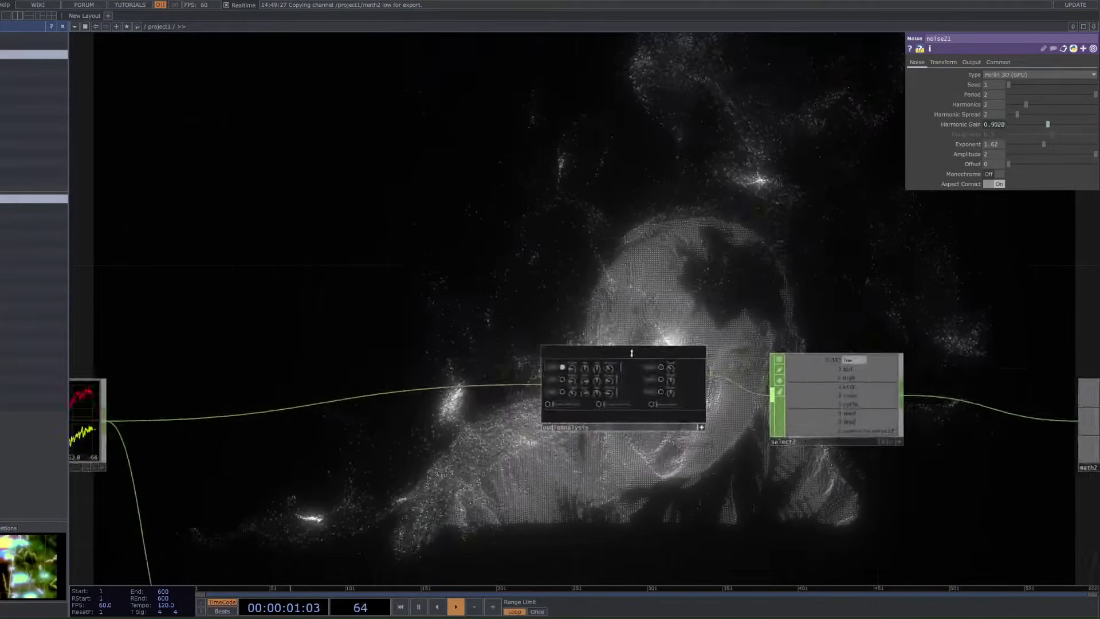
pyautogui.moveTo(599, 283); pyautogui.dragTo(395, 361)
pyautogui.scroll(-3, 682, 323)
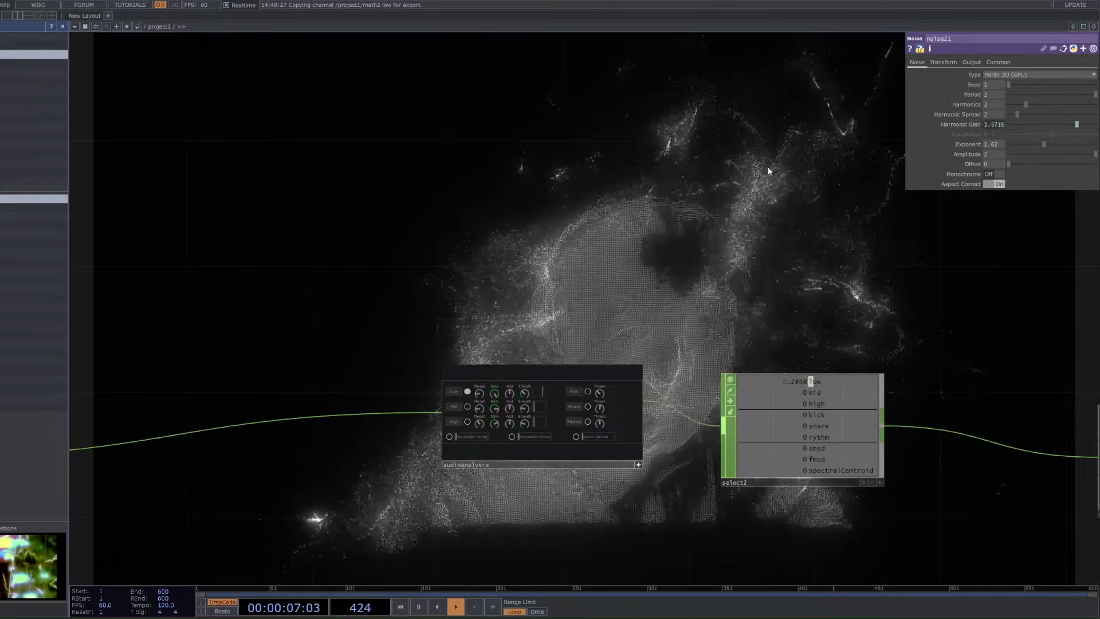
# Step: Set noise21's Seed to 7098 and activate Kick detection on the audioAnalysis component
pyautogui.moveTo(1009, 84); pyautogui.dragTo(1071, 85)
pyautogui.moveTo(717, 245); pyautogui.dragTo(638, 221)
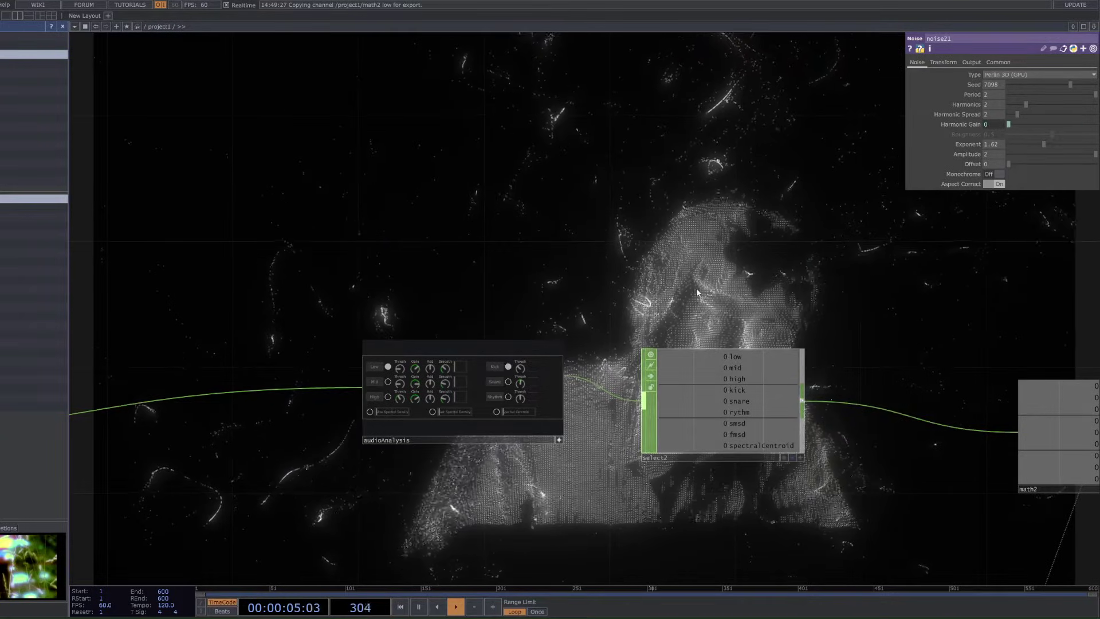
pyautogui.moveTo(826, 388); pyautogui.dragTo(795, 381)
pyautogui.moveTo(818, 532); pyautogui.dragTo(806, 436)
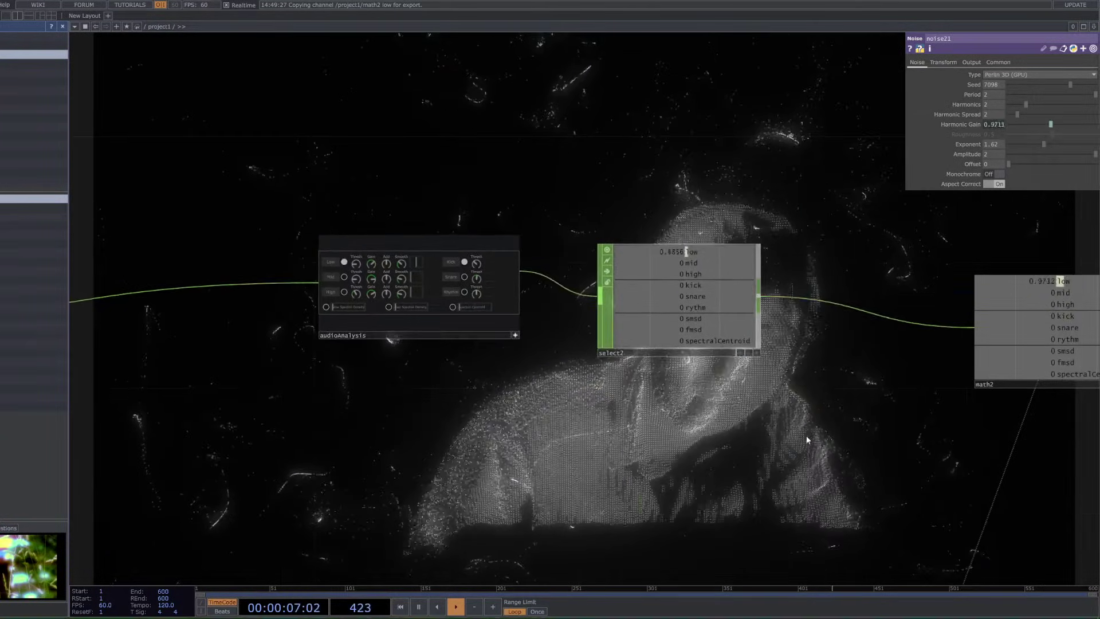
# Step: Add a Count CHOP in the empty space below select2
pyautogui.press('Tab')
pyautogui.write('co')
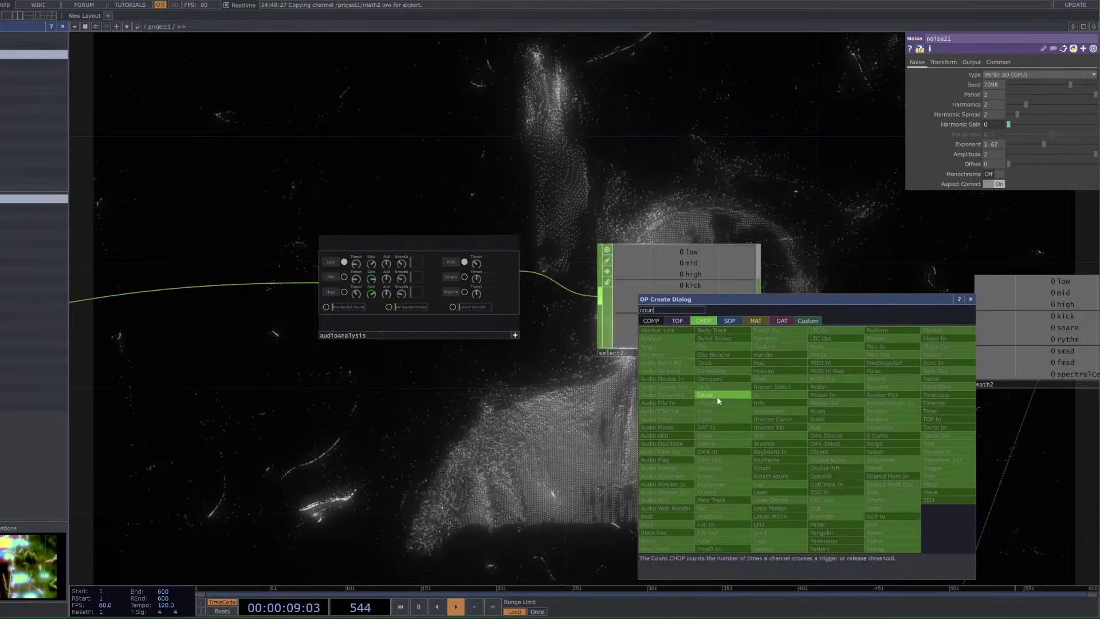
pyautogui.click(713, 395)
pyautogui.click(720, 397)
pyautogui.scroll(-3, 805, 258)
pyautogui.moveTo(976, 539); pyautogui.dragTo(783, 402)
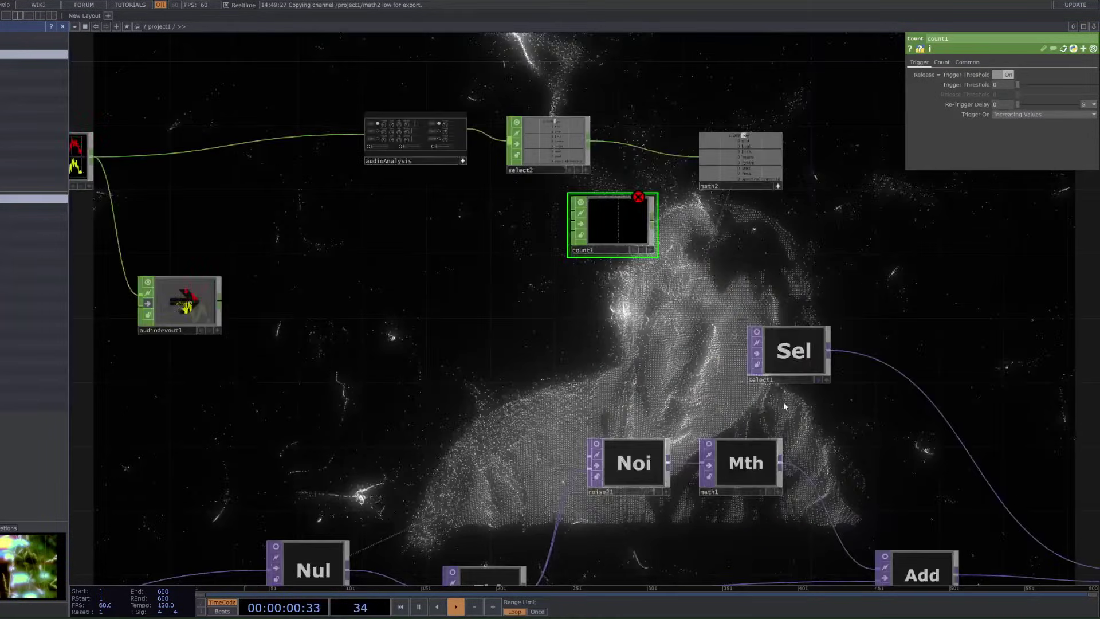
# Step: Sweep noise21's Seed across its range up to 9999 to preview different displacement patterns
pyautogui.click(643, 476)
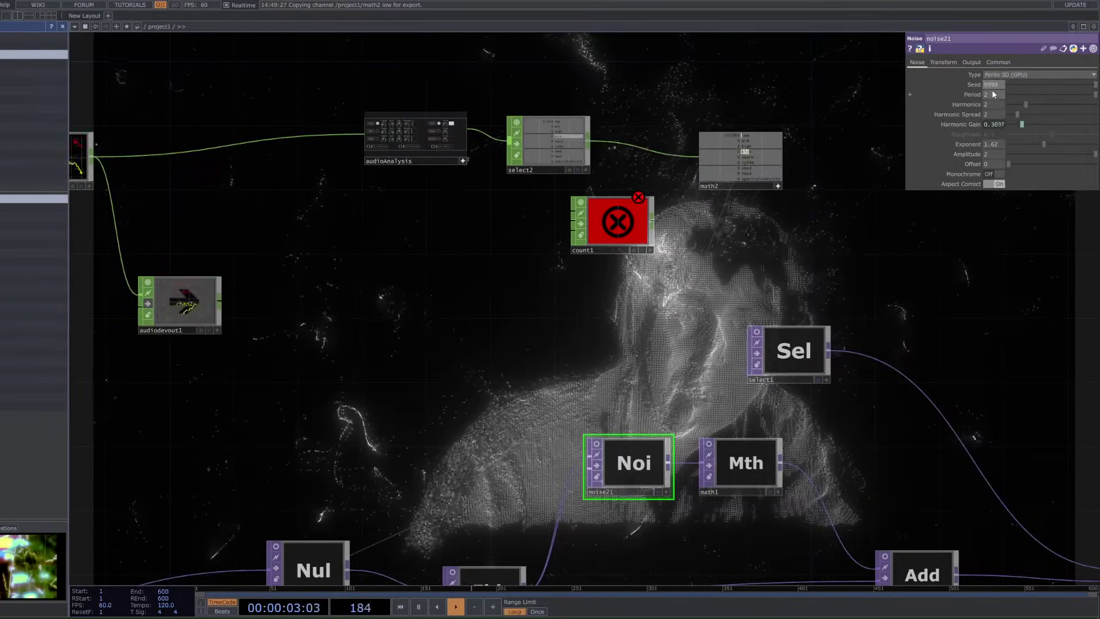
pyautogui.moveTo(993, 94); pyautogui.dragTo(990, 70, button='middle')
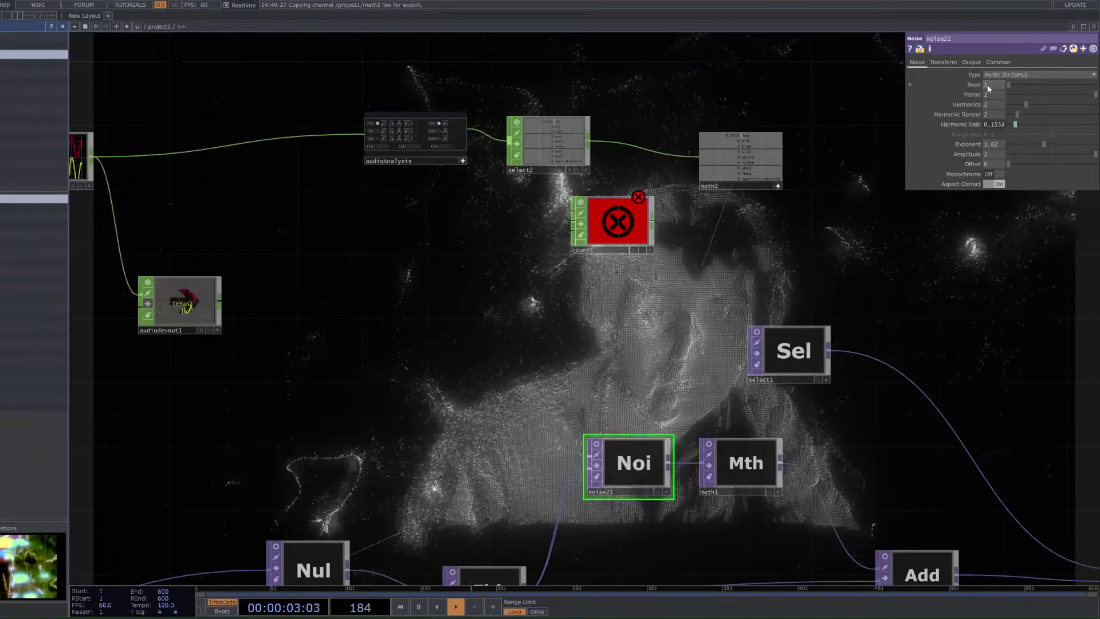
pyautogui.click(1010, 86)
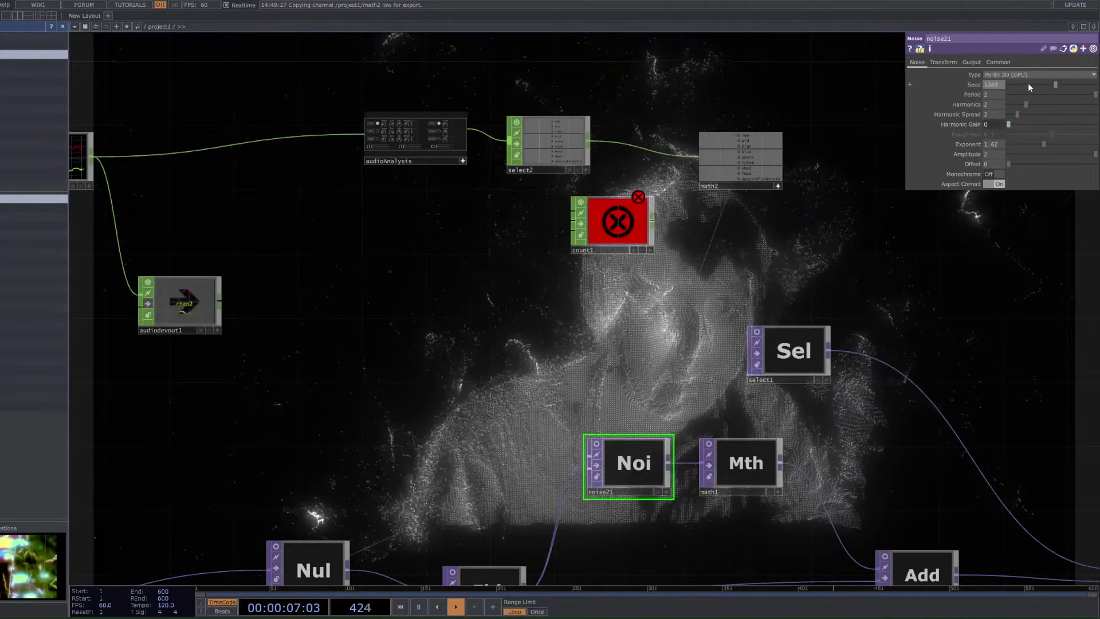
pyautogui.moveTo(1009, 85); pyautogui.dragTo(1095, 85)
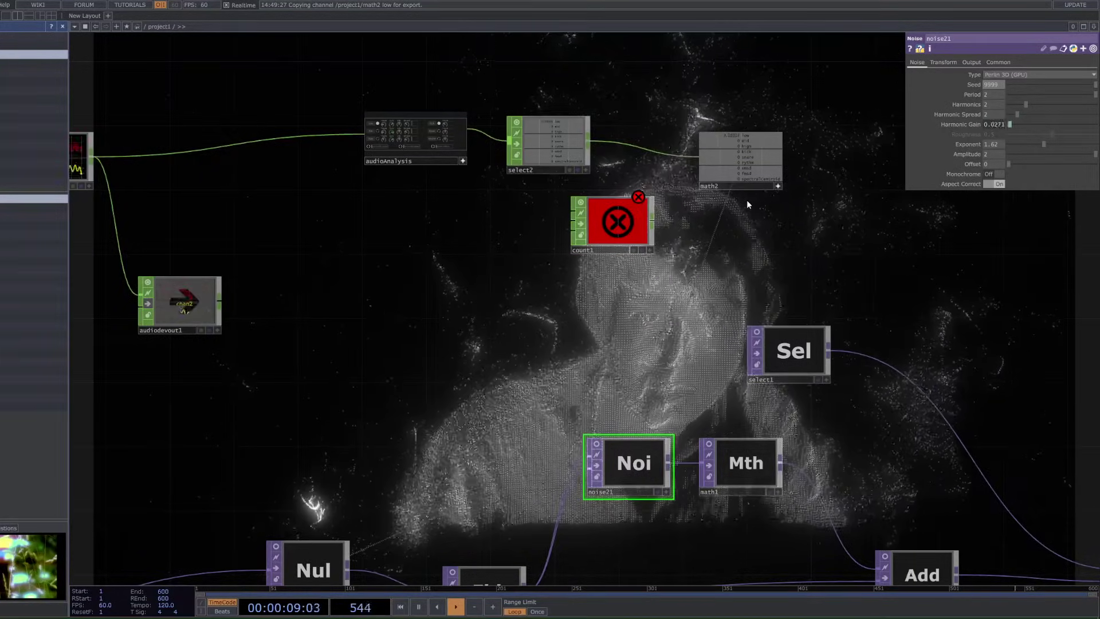
# Step: Feed count1 from select2's output and export its kick channel to noise21's Seed
pyautogui.moveTo(613, 228); pyautogui.dragTo(645, 260)
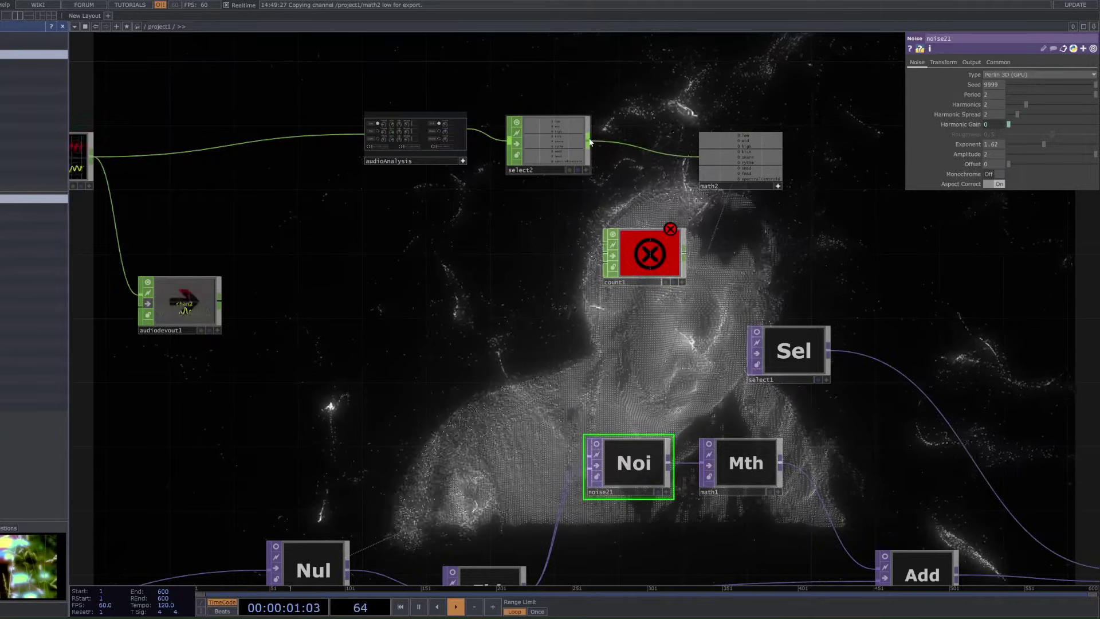
pyautogui.moveTo(590, 142); pyautogui.dragTo(612, 240)
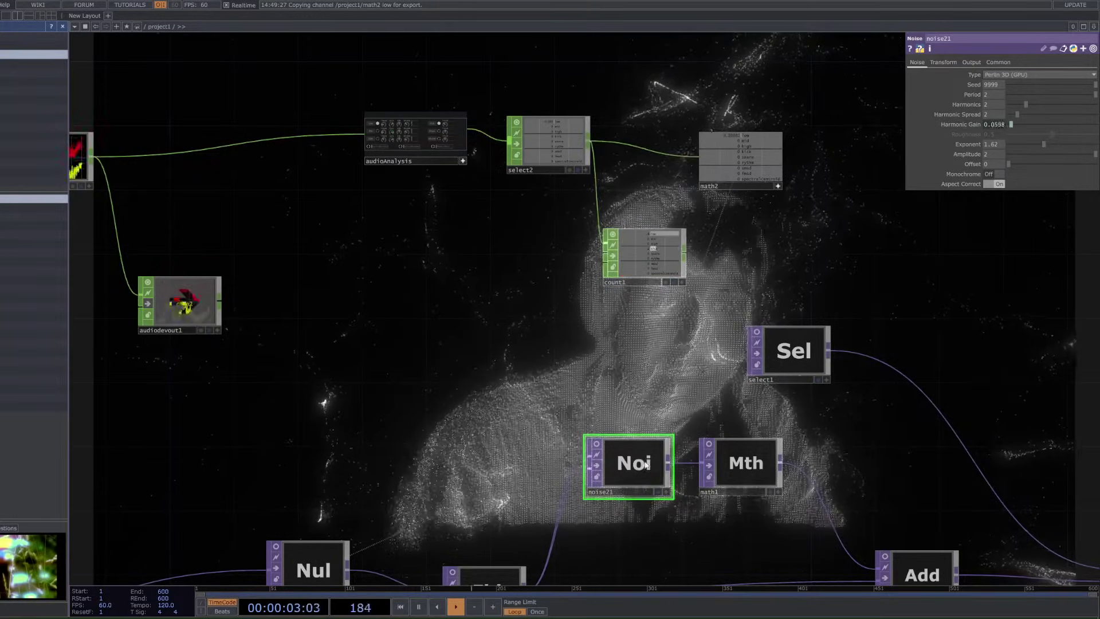
pyautogui.scroll(4, 682, 268)
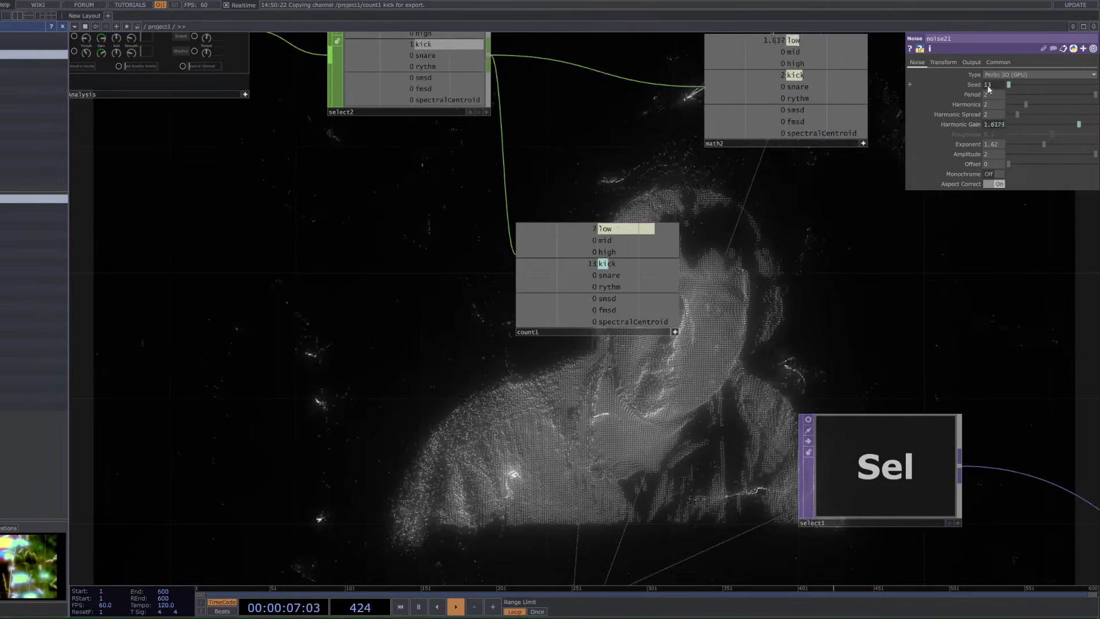
pyautogui.moveTo(867, 146); pyautogui.dragTo(709, 227)
pyautogui.hotkey('ctrl', 'z')
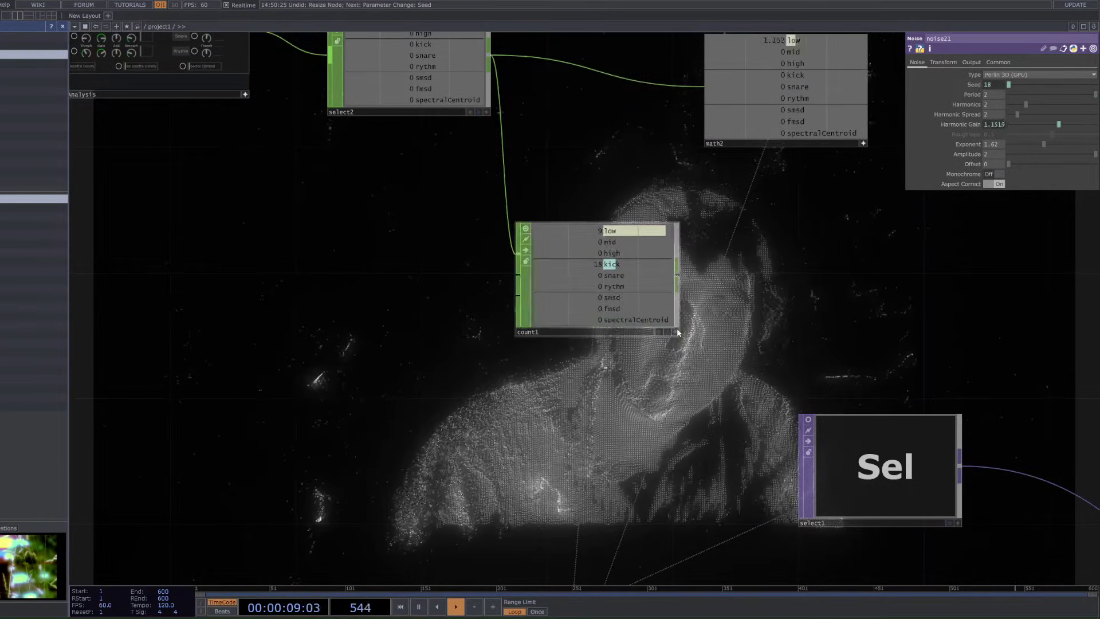
# Step: Review the whole network from the audio analysis chain through the feedback loop to the render and output nodes
pyautogui.press('h')
pyautogui.moveTo(680, 318); pyautogui.dragTo(676, 402)
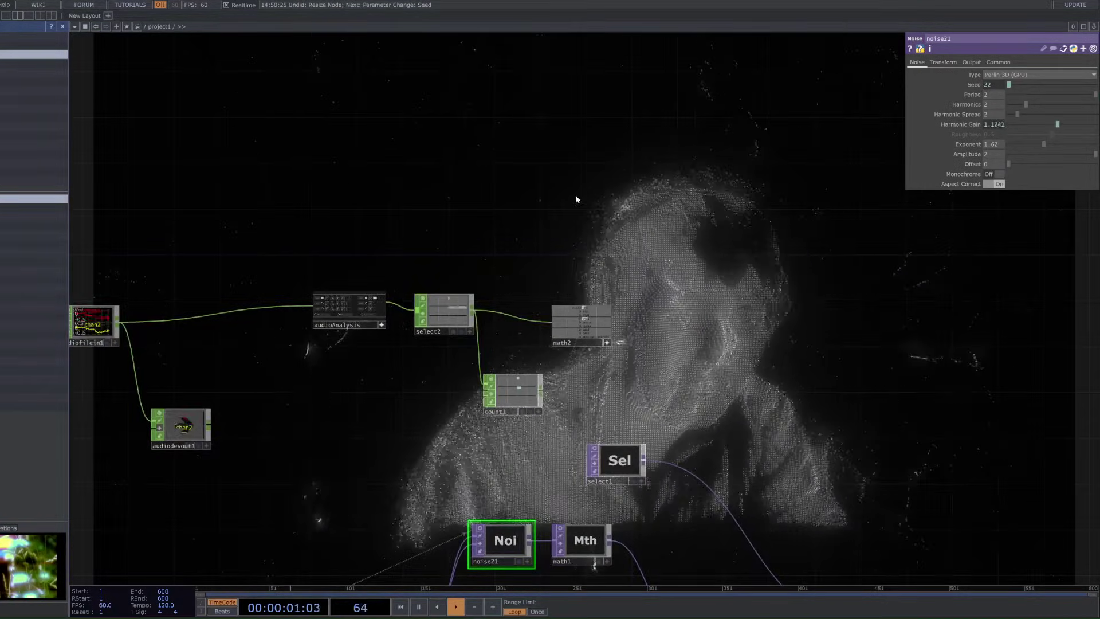
pyautogui.scroll(-2, 575, 194)
pyautogui.moveTo(717, 370); pyautogui.dragTo(673, 187)
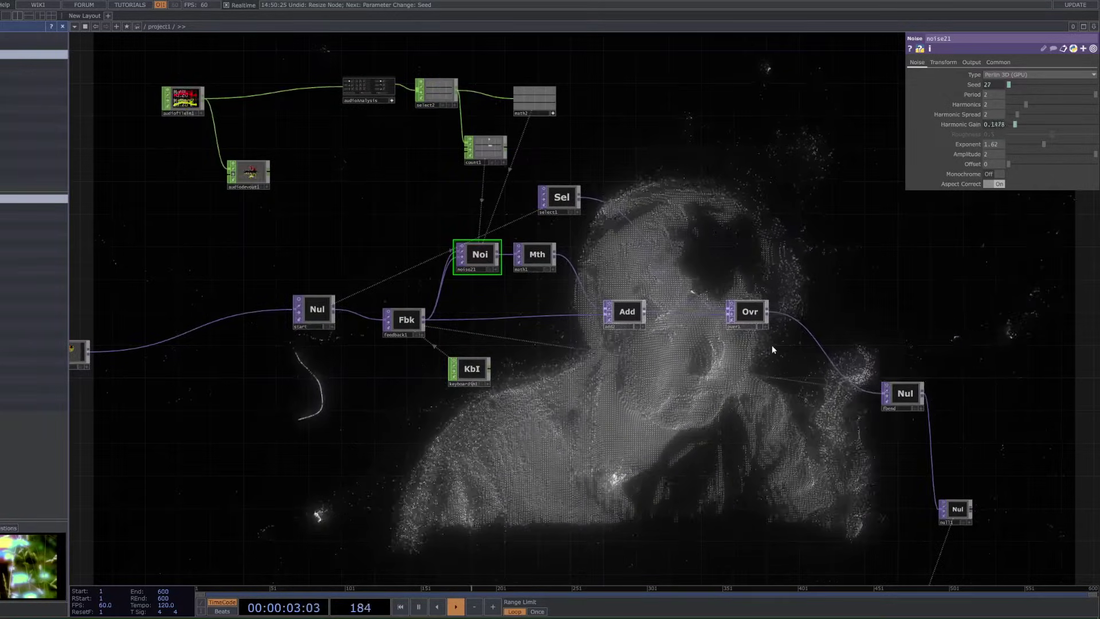
pyautogui.scroll(-2, 832, 524)
pyautogui.moveTo(832, 524); pyautogui.dragTo(647, 430)
pyautogui.scroll(-4, 882, 479)
pyautogui.moveTo(911, 495); pyautogui.dragTo(812, 405)
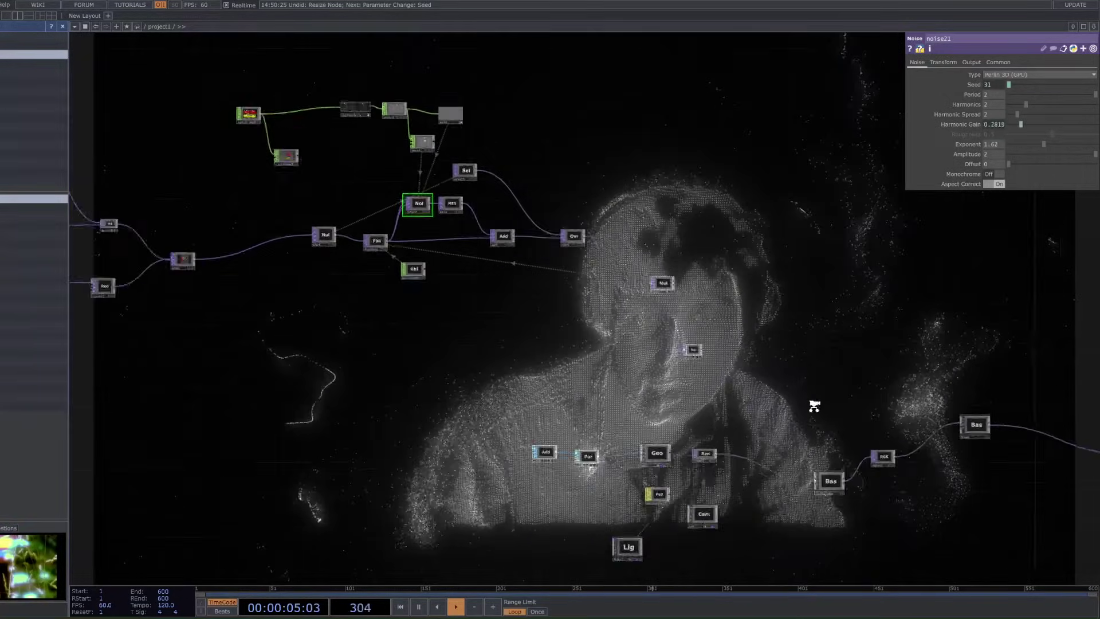
# Step: Lower the Volume of audiodevout1 to 0.19
pyautogui.scroll(-2, 243, 111)
pyautogui.moveTo(243, 111); pyautogui.dragTo(490, 210)
pyautogui.scroll(4, 522, 251)
pyautogui.click(524, 247)
pyautogui.scroll(3, 522, 250)
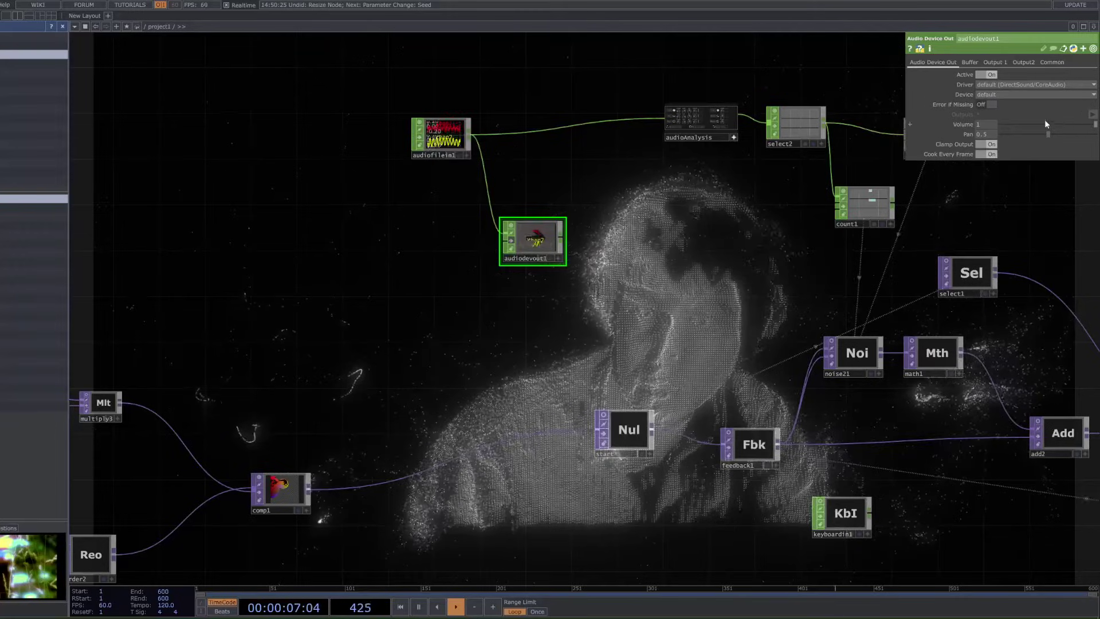
pyautogui.scroll(-3, 550, 278)
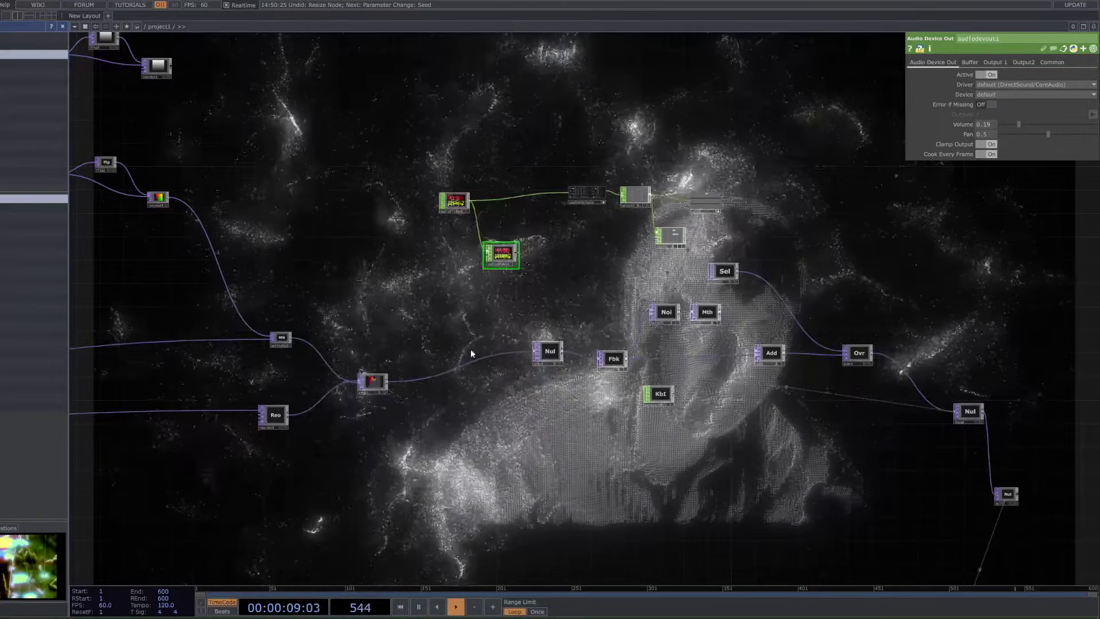
# Step: Insert a Noise TOP on the wire between comp1 and the start null
pyautogui.rightClick(429, 380)
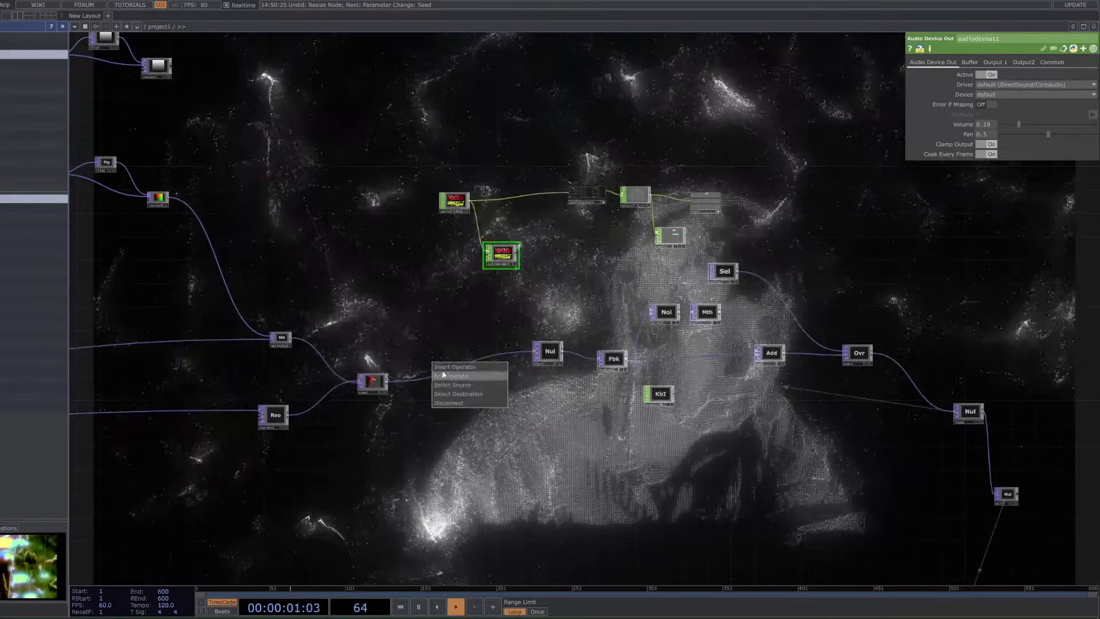
pyautogui.click(445, 365)
pyautogui.write('noi')
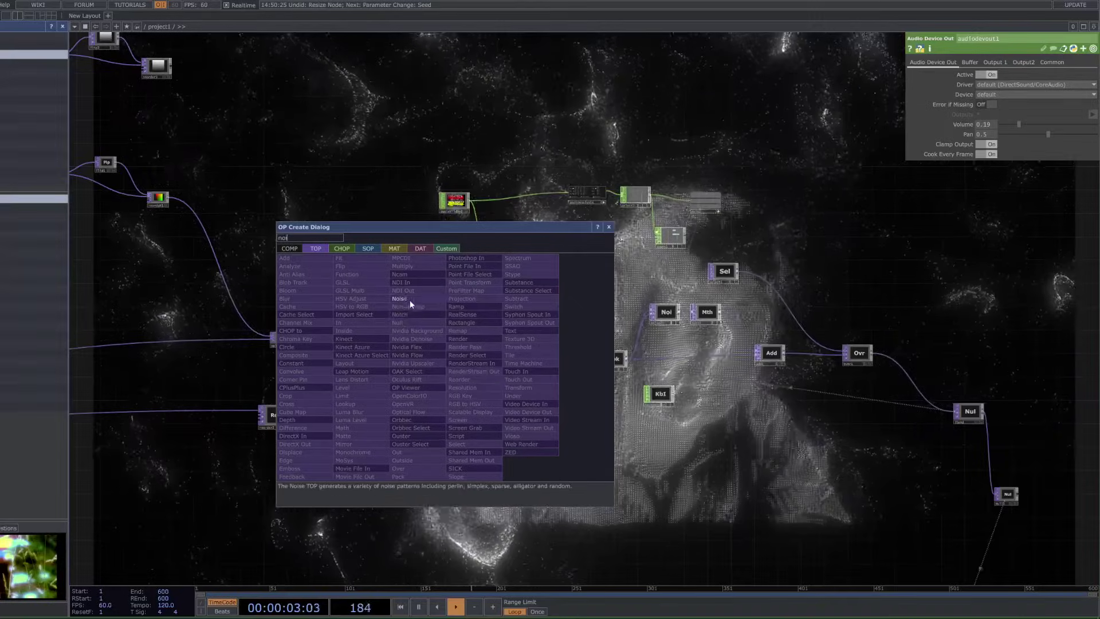
pyautogui.click(410, 300)
pyautogui.click(445, 383)
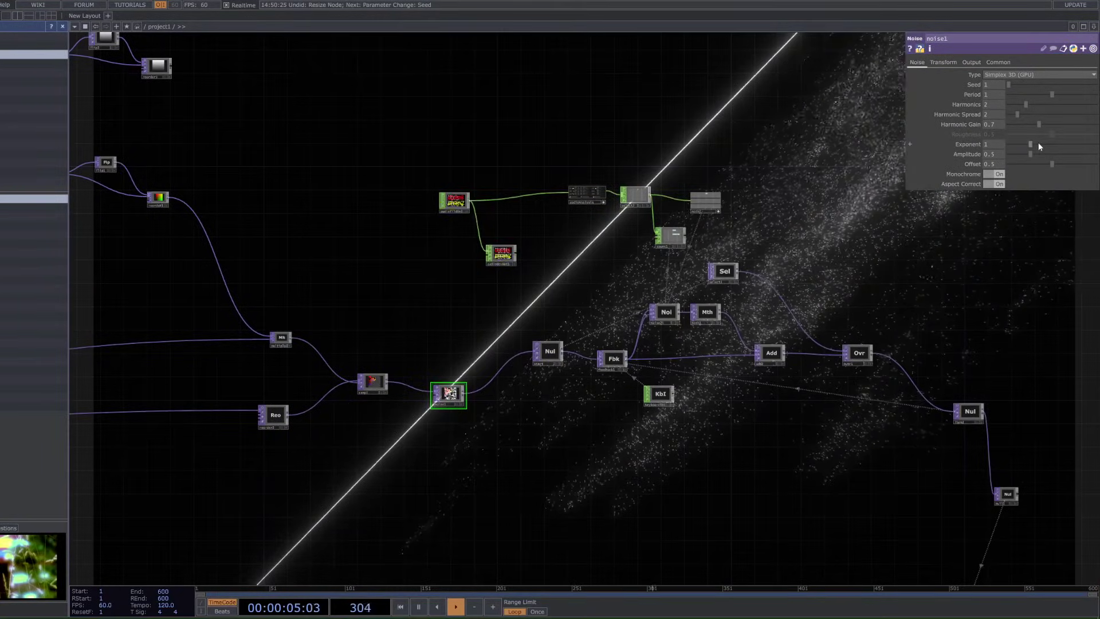
# Step: Try softening noise1 by setting its Exponent to 0.4, Amplitude to 0.02 and Offset to 0
pyautogui.moveTo(1038, 142); pyautogui.dragTo(1012, 142)
pyautogui.click(1008, 154)
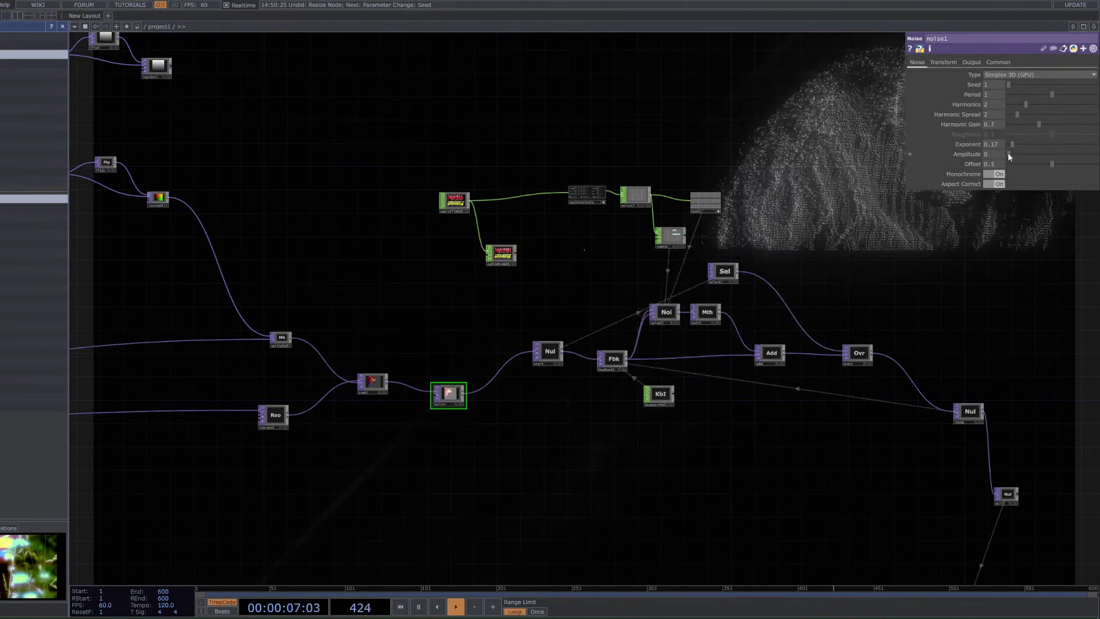
pyautogui.click(1008, 164)
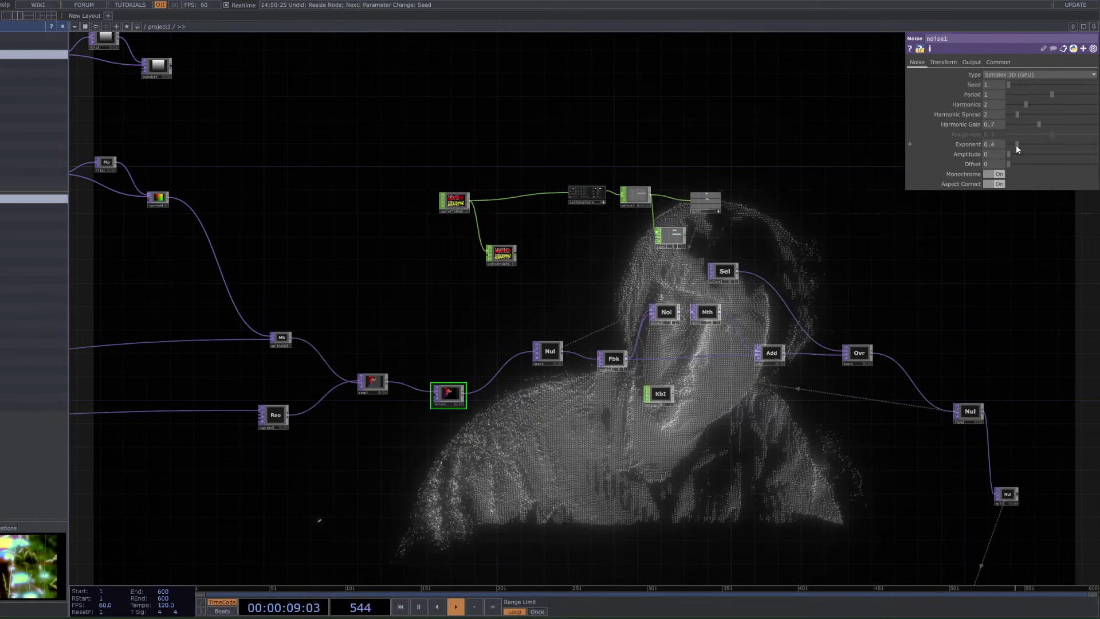
pyautogui.moveTo(1012, 152); pyautogui.dragTo(1009, 153)
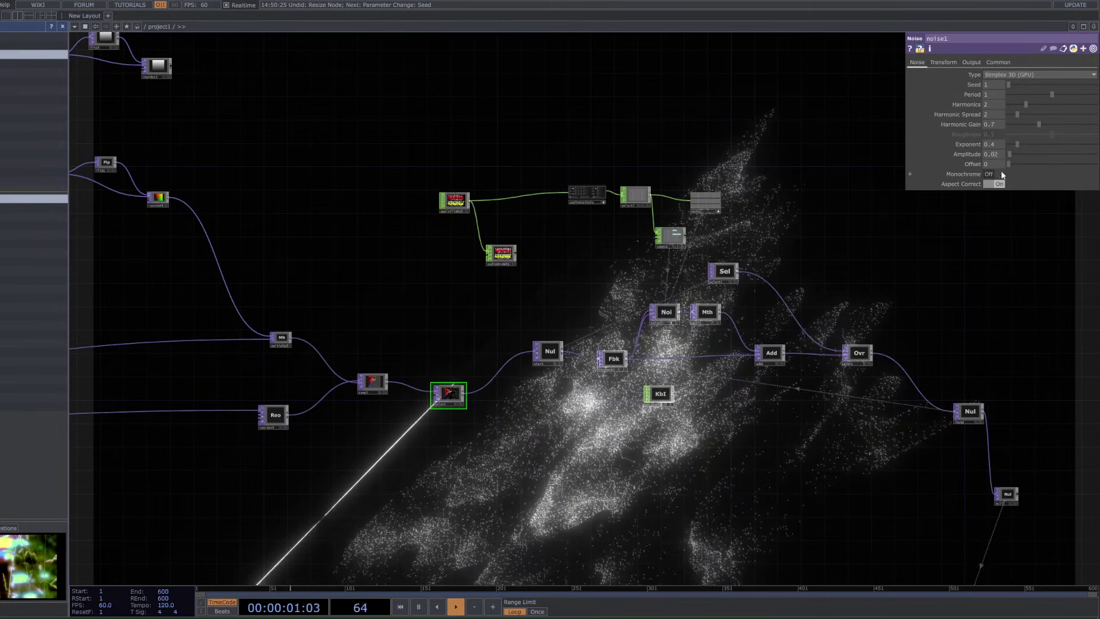
# Step: Turn off noise1's Aspect Correct and set its Period, Harmonics, Harmonic Spread, Harmonic Gain and Amplitude to 0
pyautogui.click(998, 174)
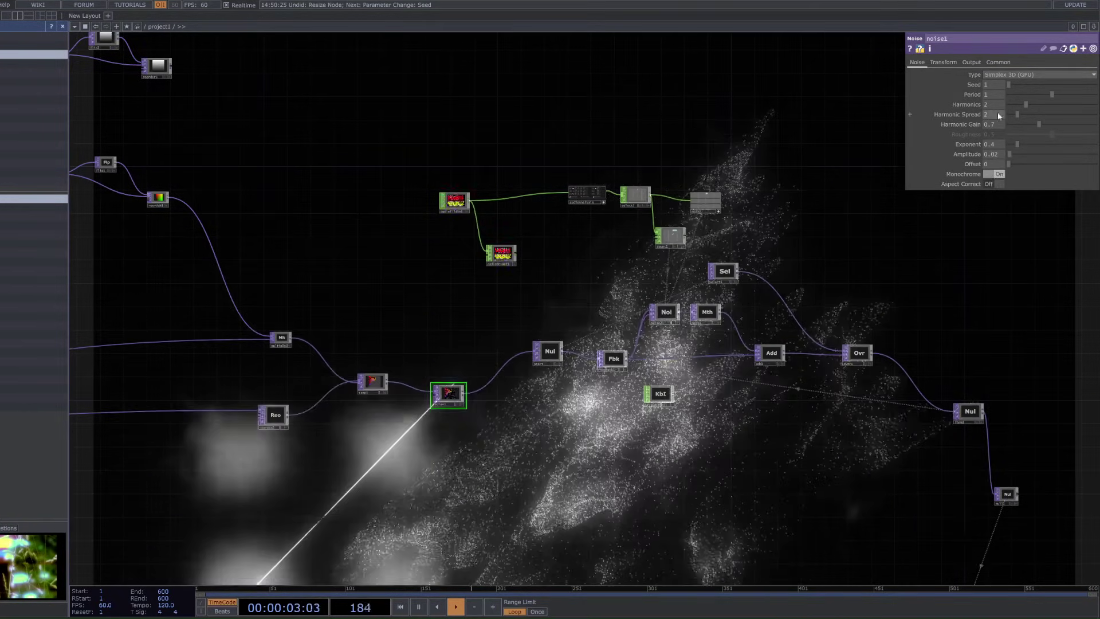
pyautogui.moveTo(1029, 94); pyautogui.dragTo(1006, 106)
pyautogui.moveTo(1015, 112); pyautogui.dragTo(1011, 112)
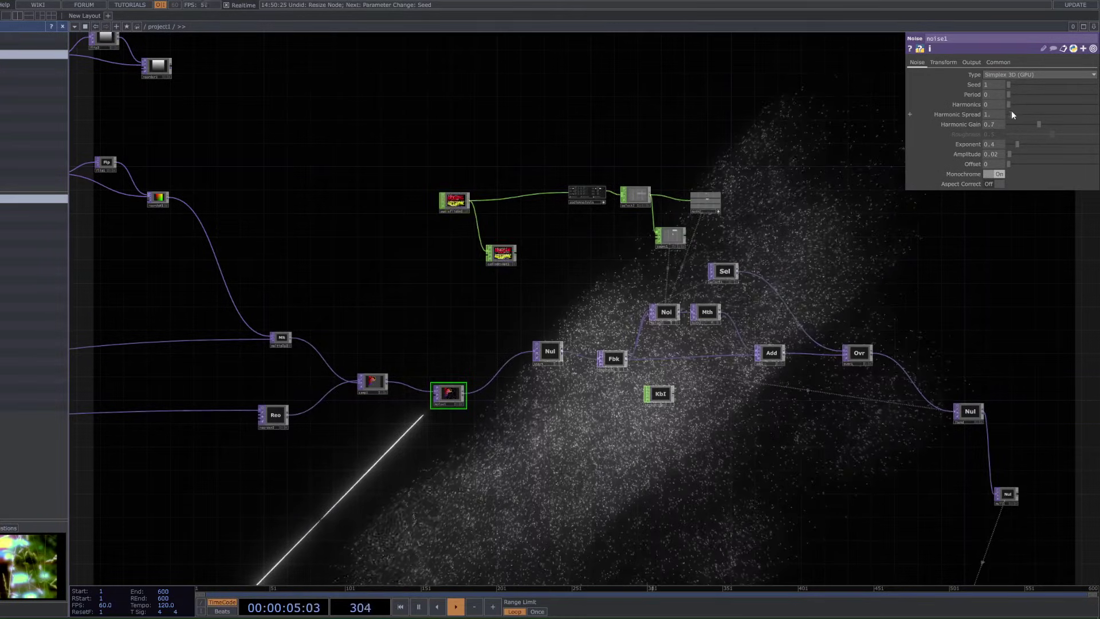
pyautogui.moveTo(1022, 155); pyautogui.dragTo(1005, 156)
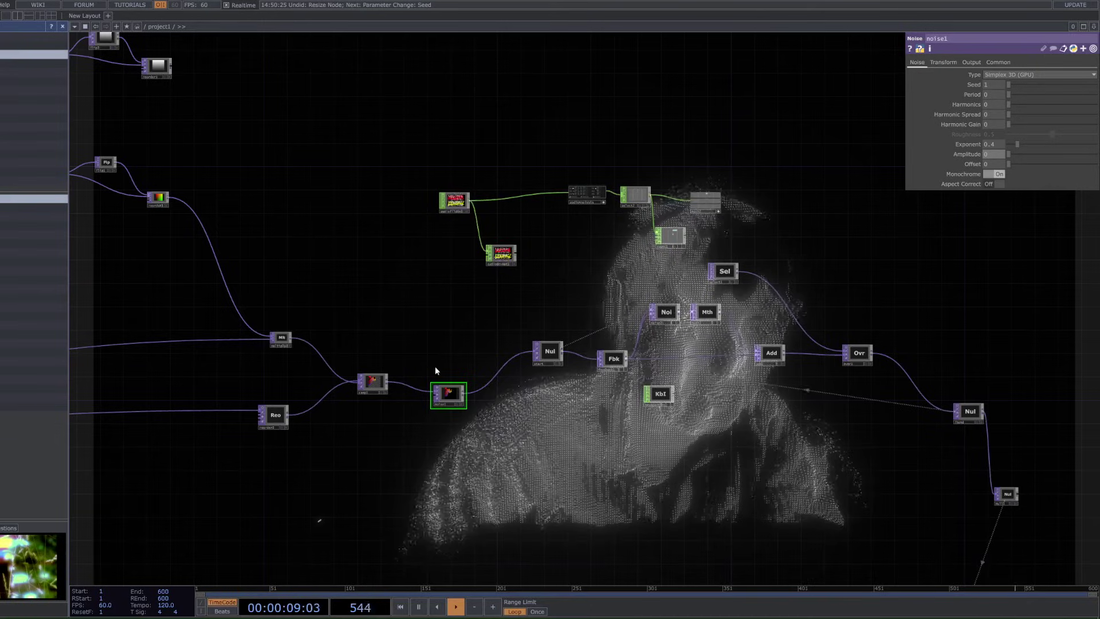
pyautogui.scroll(3, 614, 334)
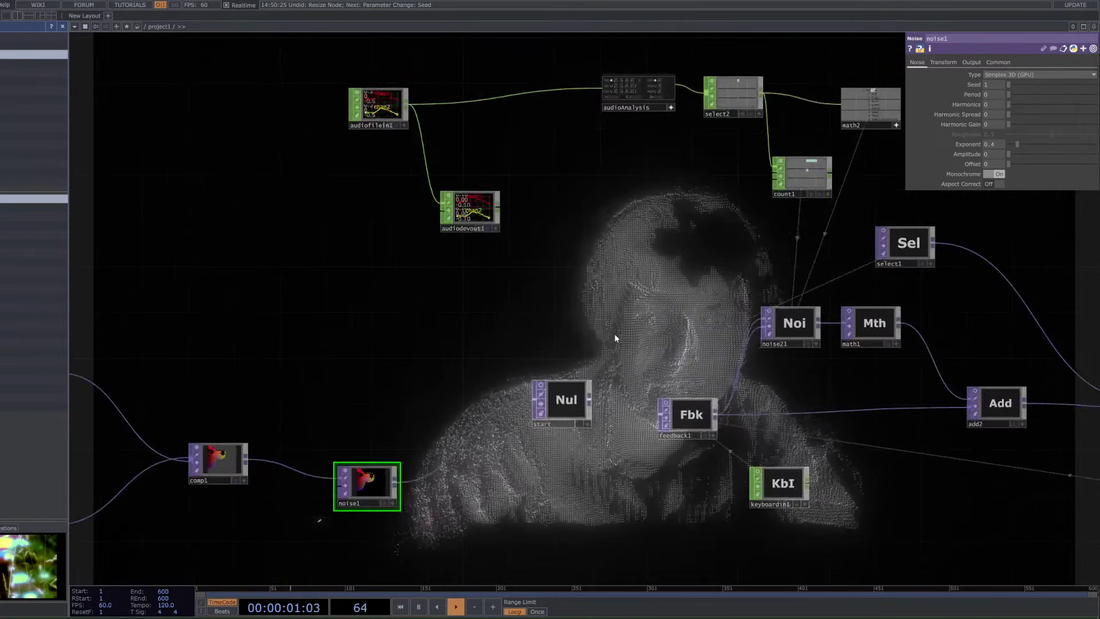
pyautogui.click(795, 337)
pyautogui.hotkey('ctrl', 'c')
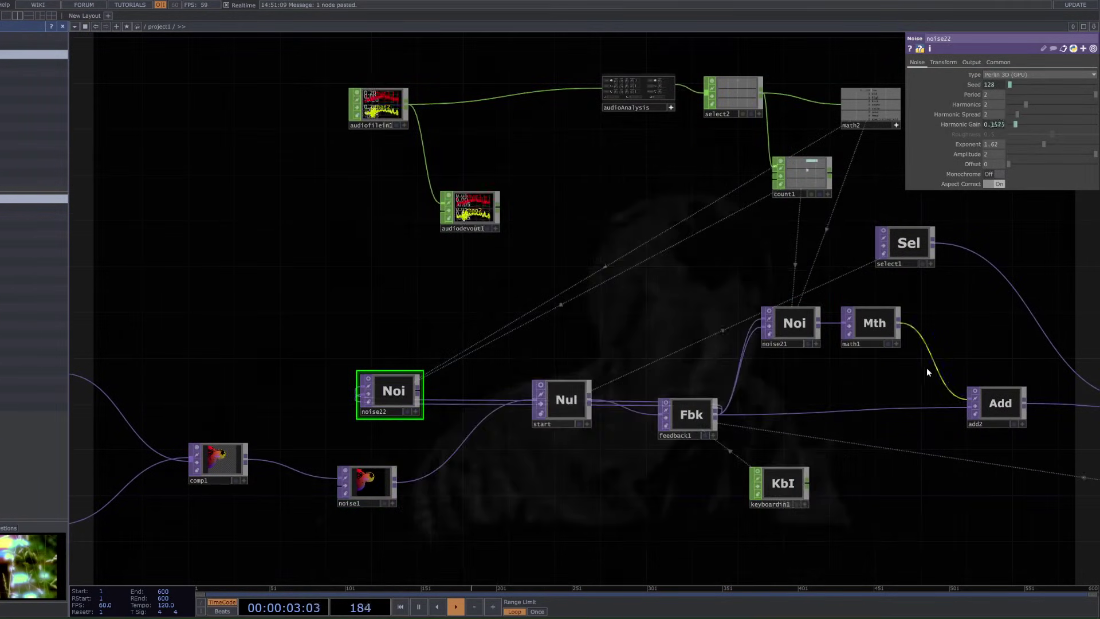
pyautogui.press('Delete')
# Step: Duplicate noise21 together with math1 into the space between comp1 and the start null
pyautogui.moveTo(923, 366); pyautogui.dragTo(761, 298)
pyautogui.hotkey('ctrl', 'c')
pyautogui.hotkey('ctrl', 'v')
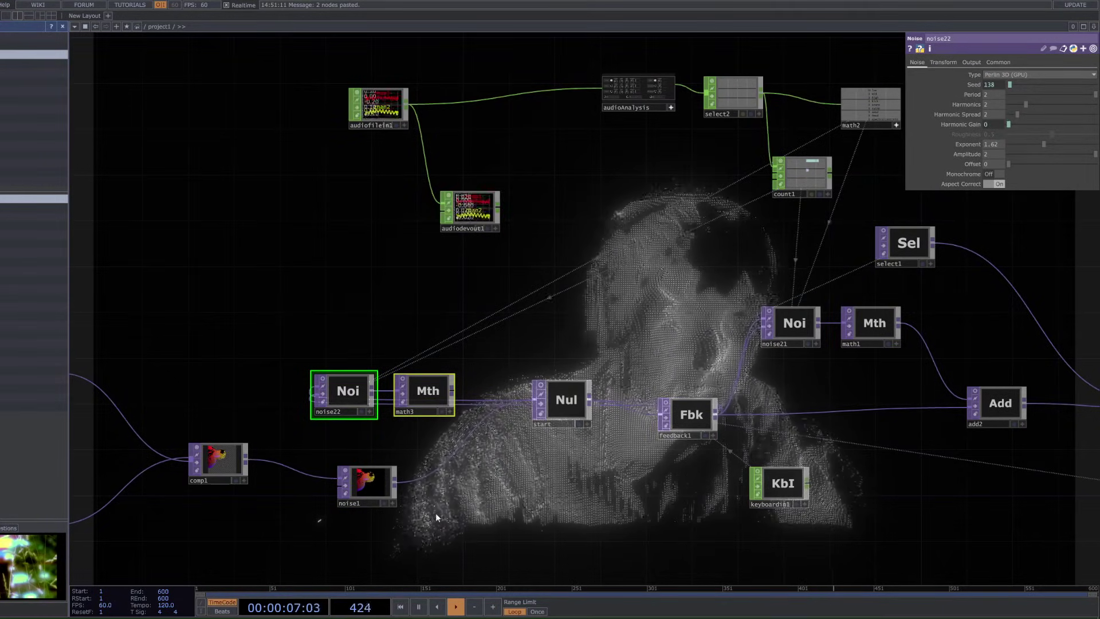
# Step: Replace noise1 with the duplicated pair, wiring comp1 into both noise22 inputs and math3 into the start null
pyautogui.press('Delete')
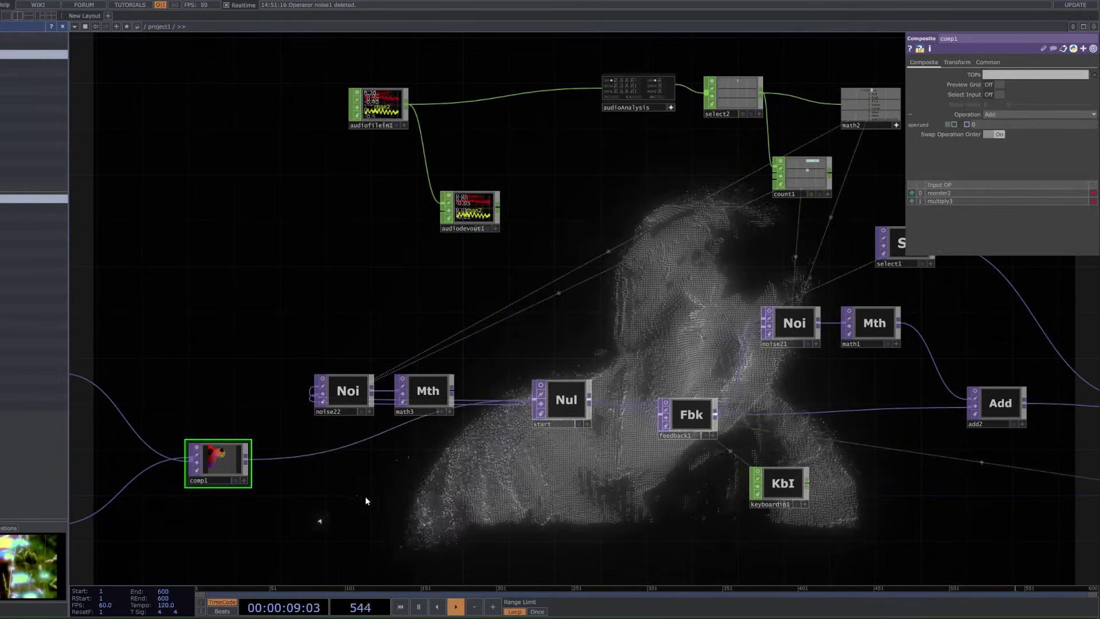
pyautogui.click(246, 464)
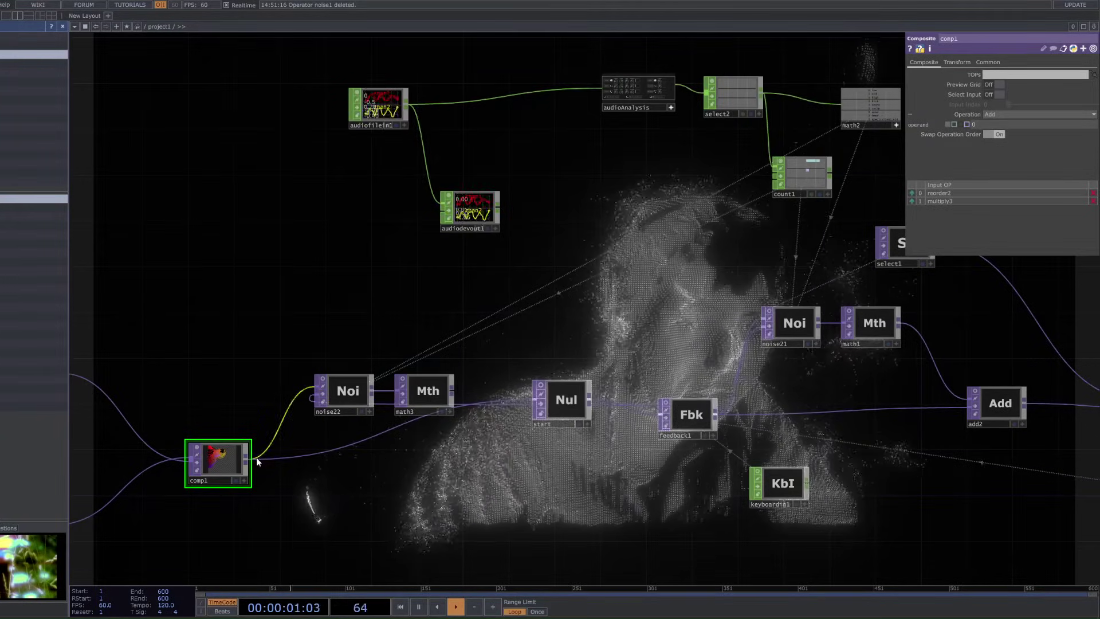
pyautogui.moveTo(273, 439); pyautogui.dragTo(320, 391)
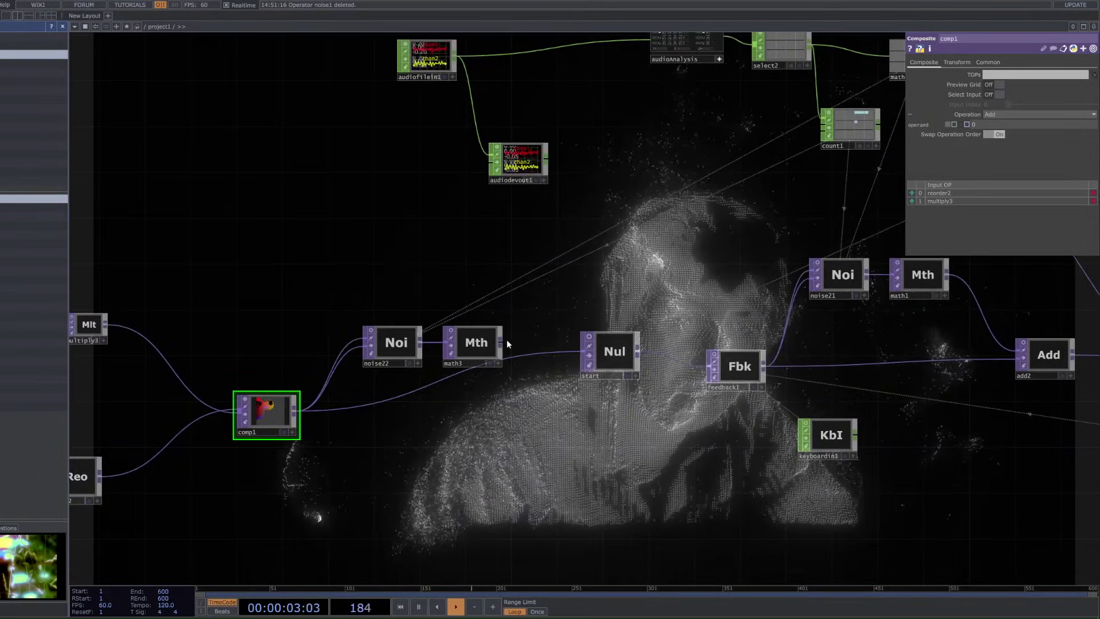
pyautogui.moveTo(503, 343); pyautogui.dragTo(583, 351)
pyautogui.moveTo(570, 438); pyautogui.dragTo(520, 460)
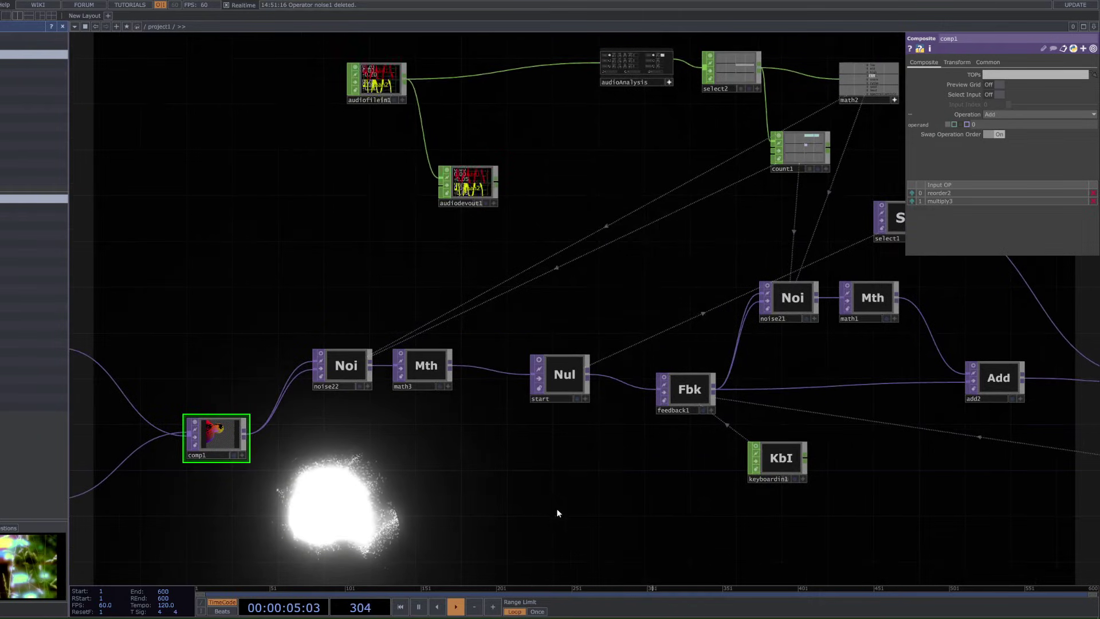
# Step: Bypass math3 and reduce noise22's Exponent to 0.46 and Amplitude to 0.04
pyautogui.click(421, 362)
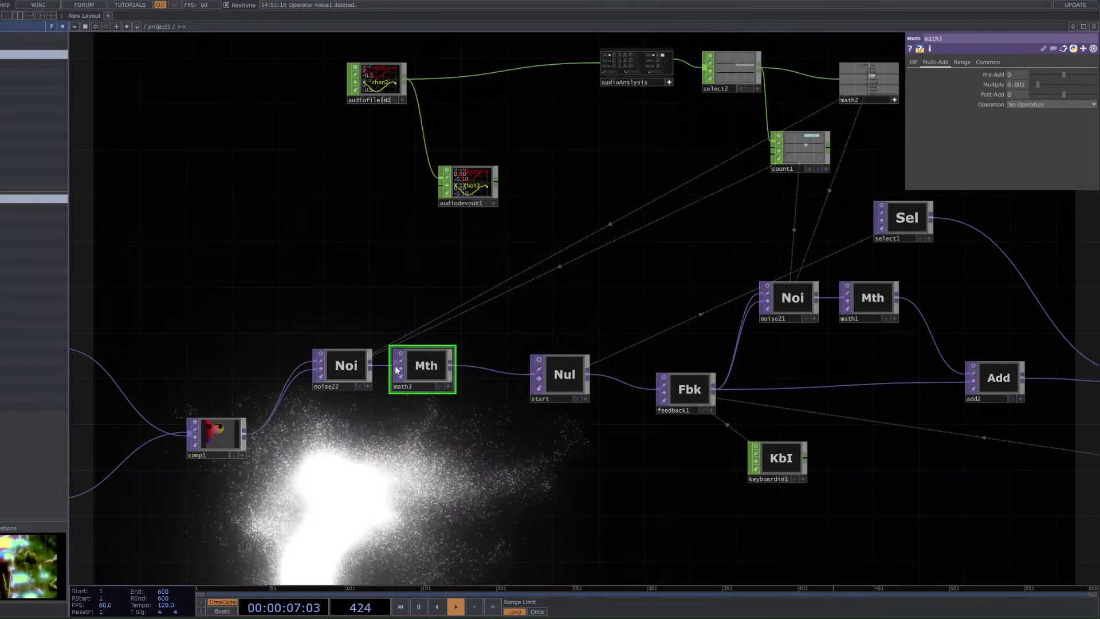
pyautogui.moveTo(500, 322); pyautogui.dragTo(520, 346)
pyautogui.click(378, 378)
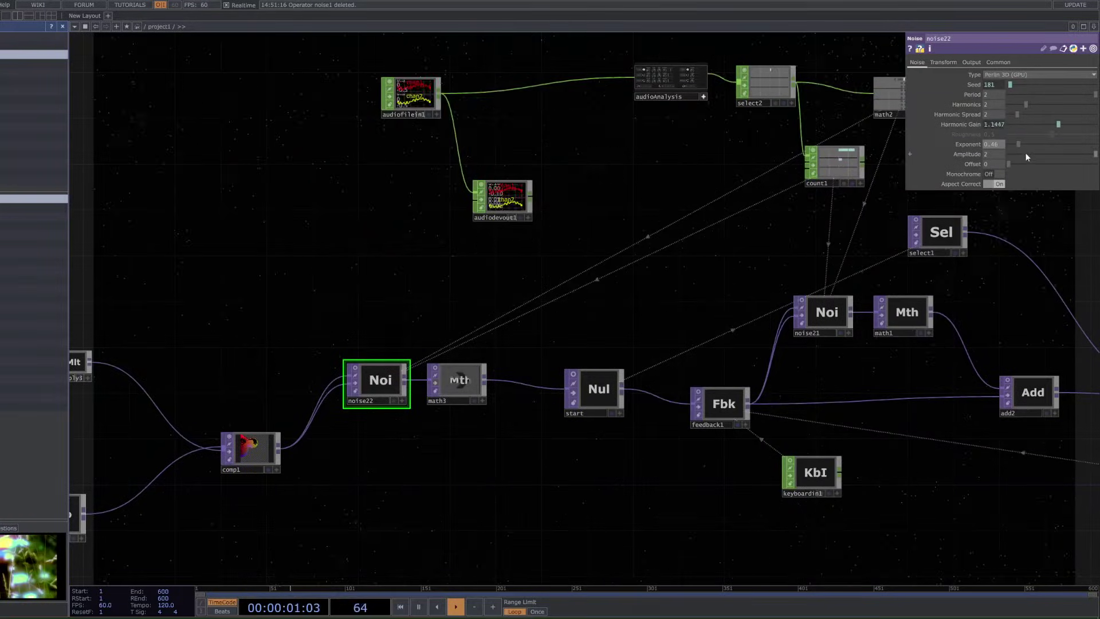
pyautogui.moveTo(1025, 154); pyautogui.dragTo(1011, 154)
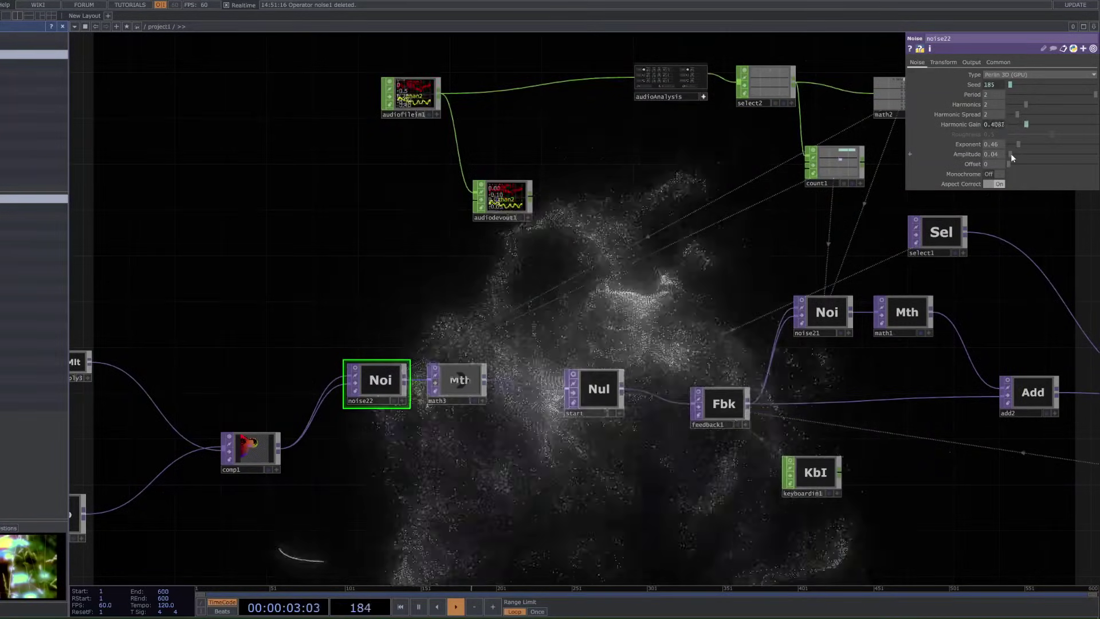
pyautogui.moveTo(740, 303); pyautogui.dragTo(820, 319)
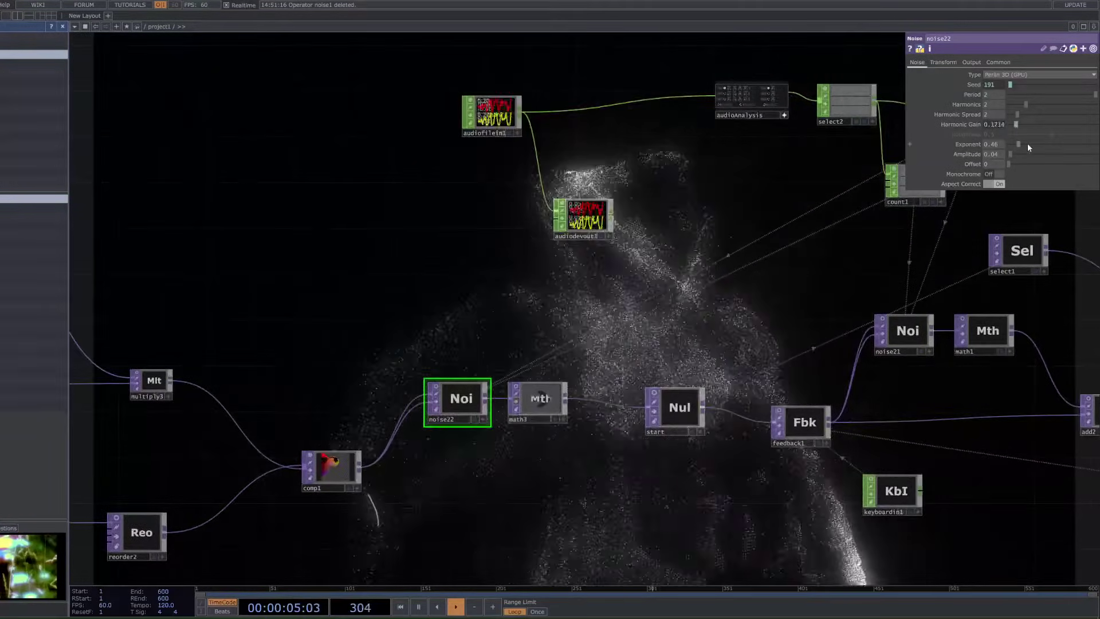
# Step: Fine-tune noise22's Amplitude down to 0.0069
pyautogui.middleClick(992, 155)
pyautogui.middleClick(992, 155)
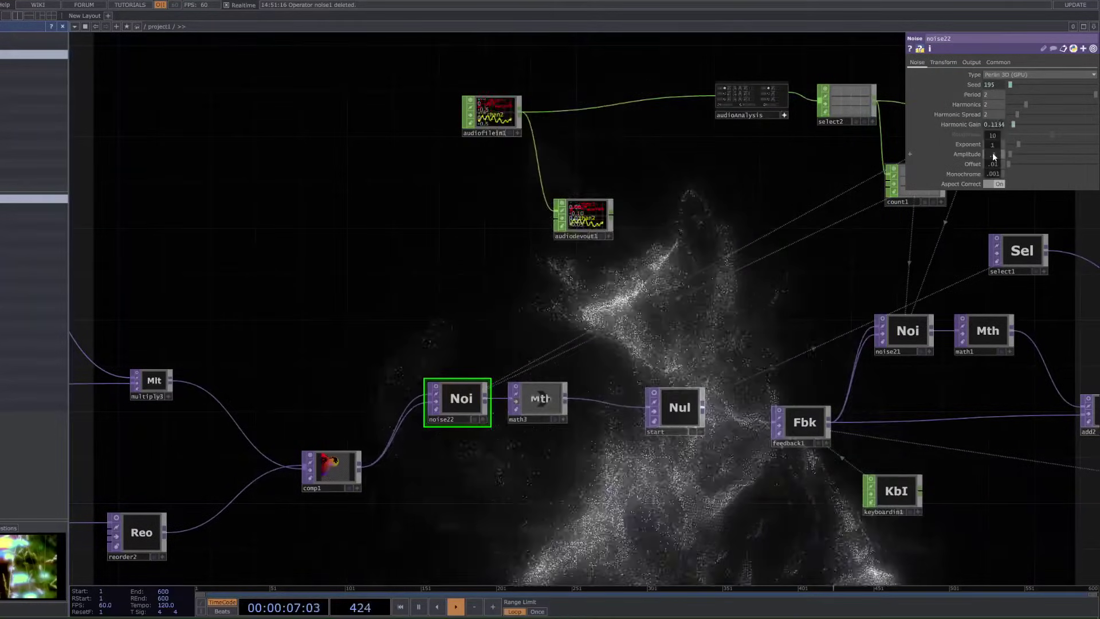
pyautogui.moveTo(991, 155); pyautogui.dragTo(965, 140, button='middle')
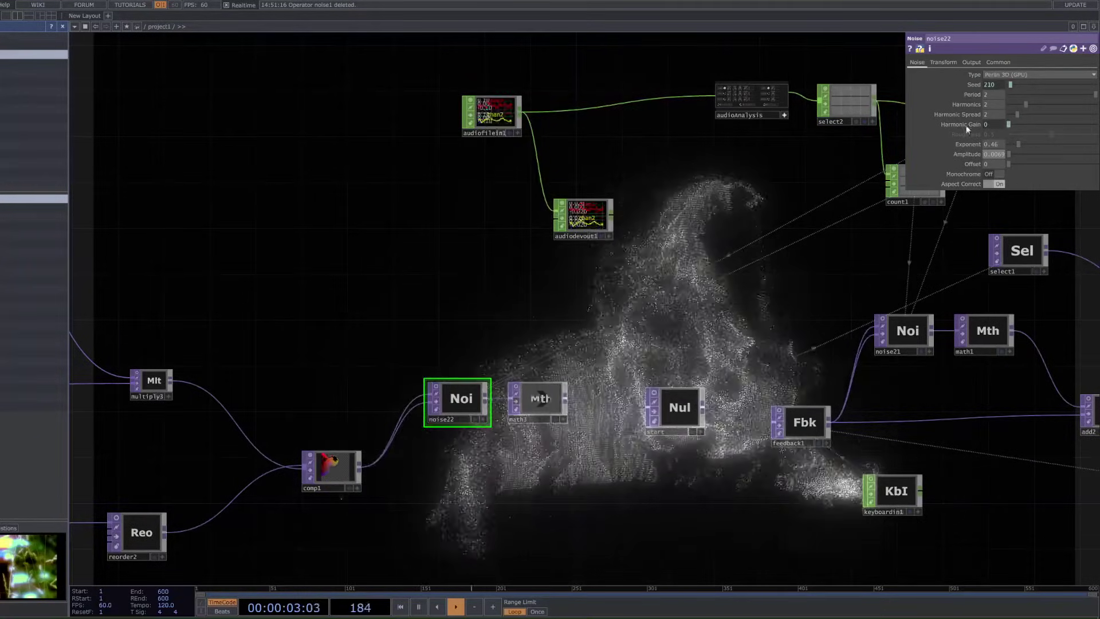
pyautogui.moveTo(451, 346); pyautogui.dragTo(484, 376)
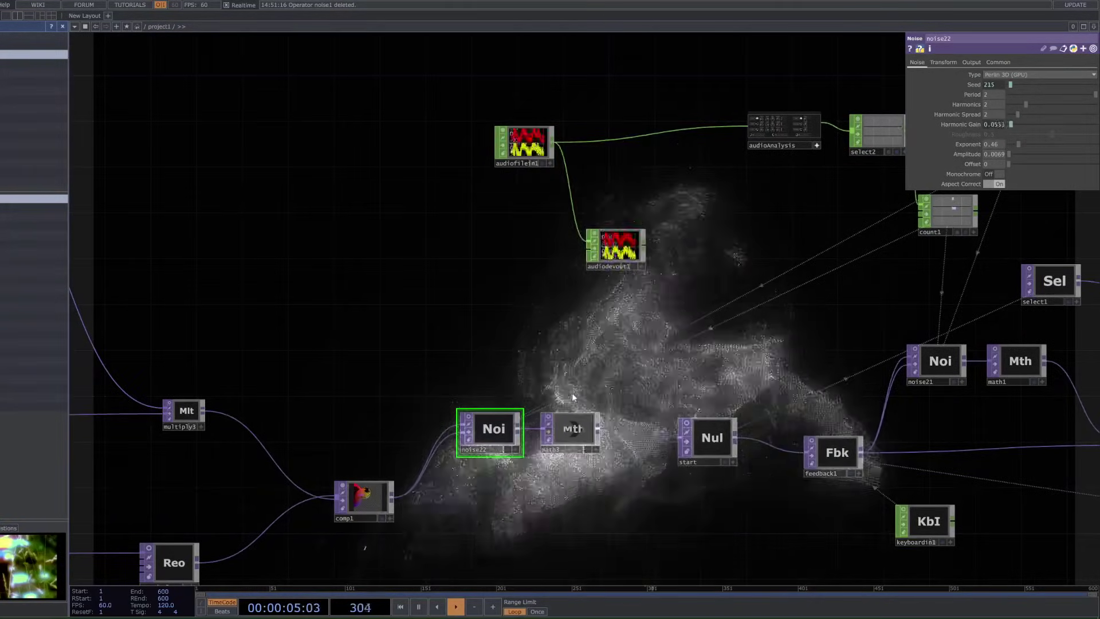
pyautogui.click(596, 250)
pyautogui.moveTo(557, 323); pyautogui.dragTo(537, 376)
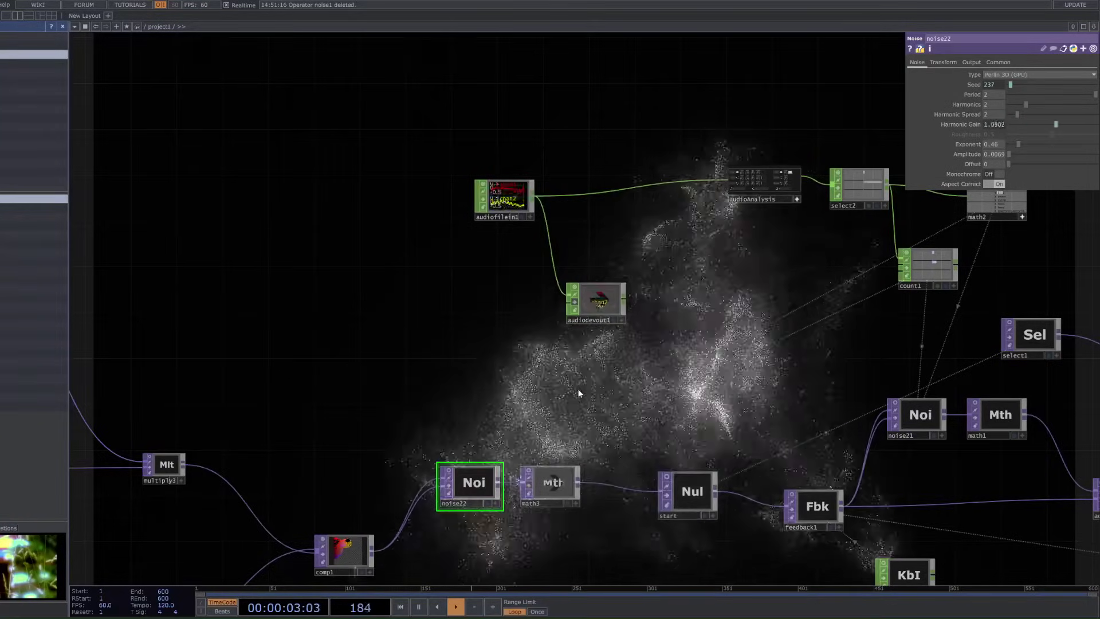
pyautogui.scroll(-3, 708, 399)
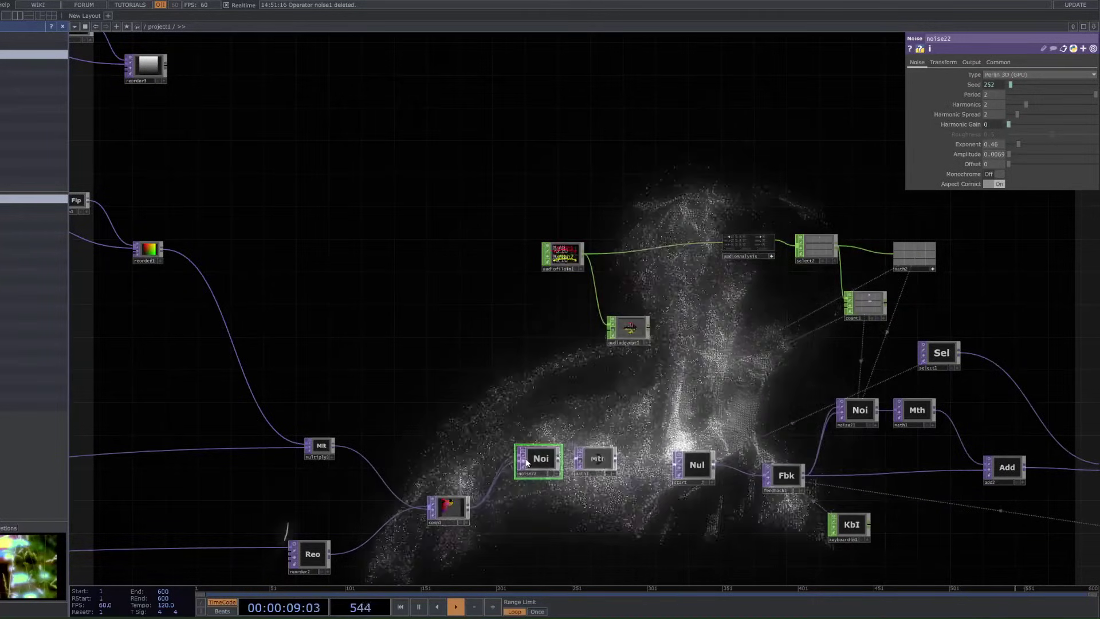
pyautogui.scroll(-5, 578, 422)
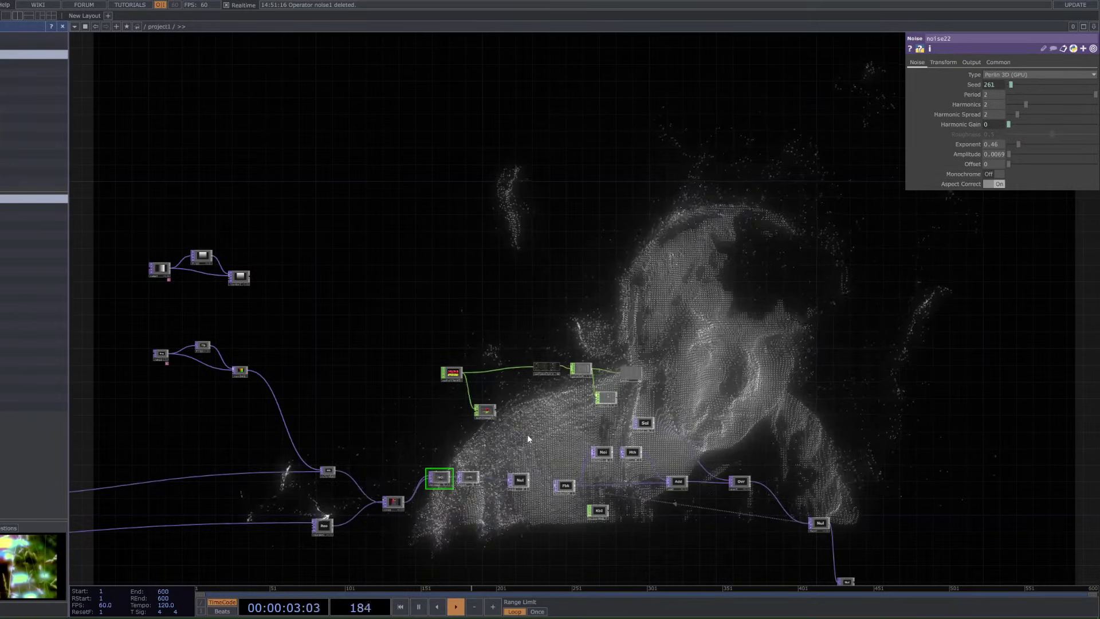
pyautogui.moveTo(905, 378); pyautogui.dragTo(849, 399)
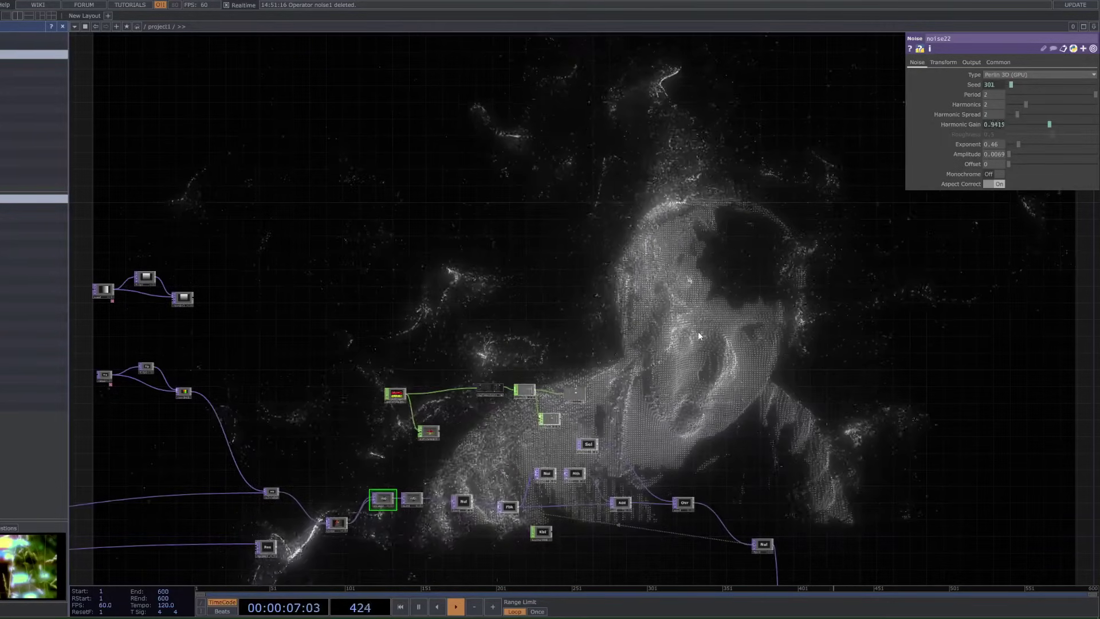
# Step: Examine the audioAnalysis controls and the range mapping of math2 in the audio chain
pyautogui.moveTo(705, 334); pyautogui.dragTo(326, 422)
pyautogui.click(503, 394)
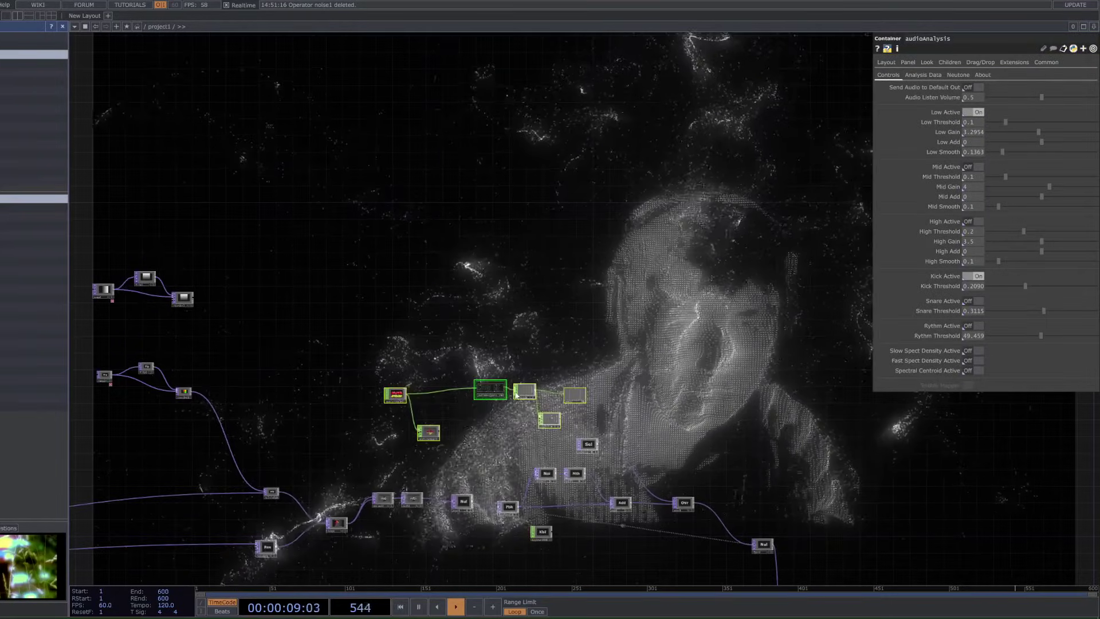
pyautogui.scroll(3, 497, 402)
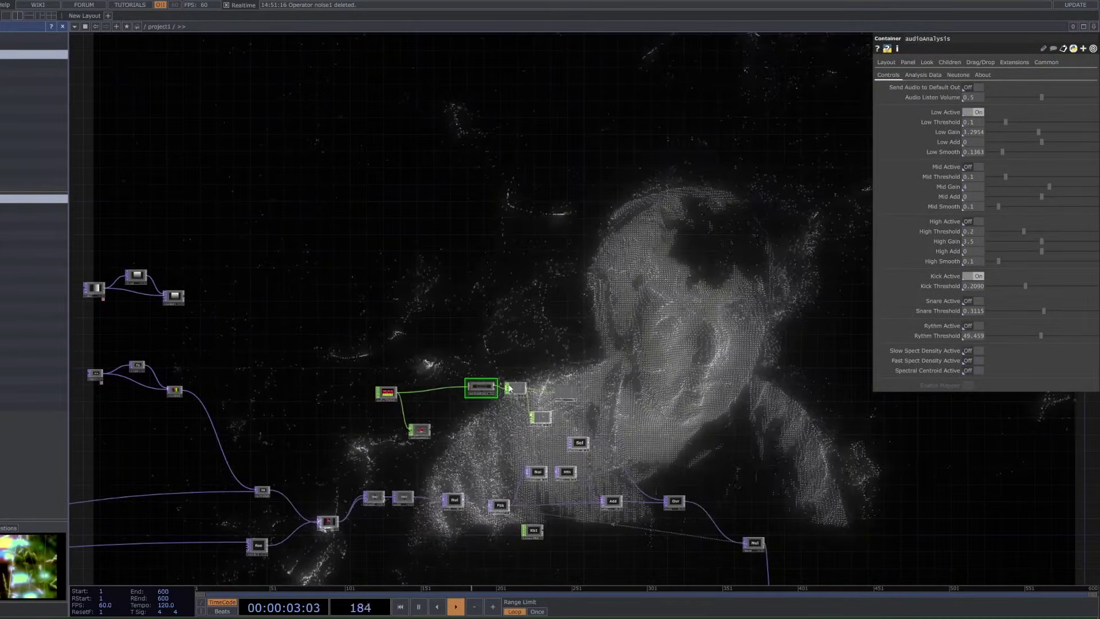
pyautogui.scroll(3, 635, 397)
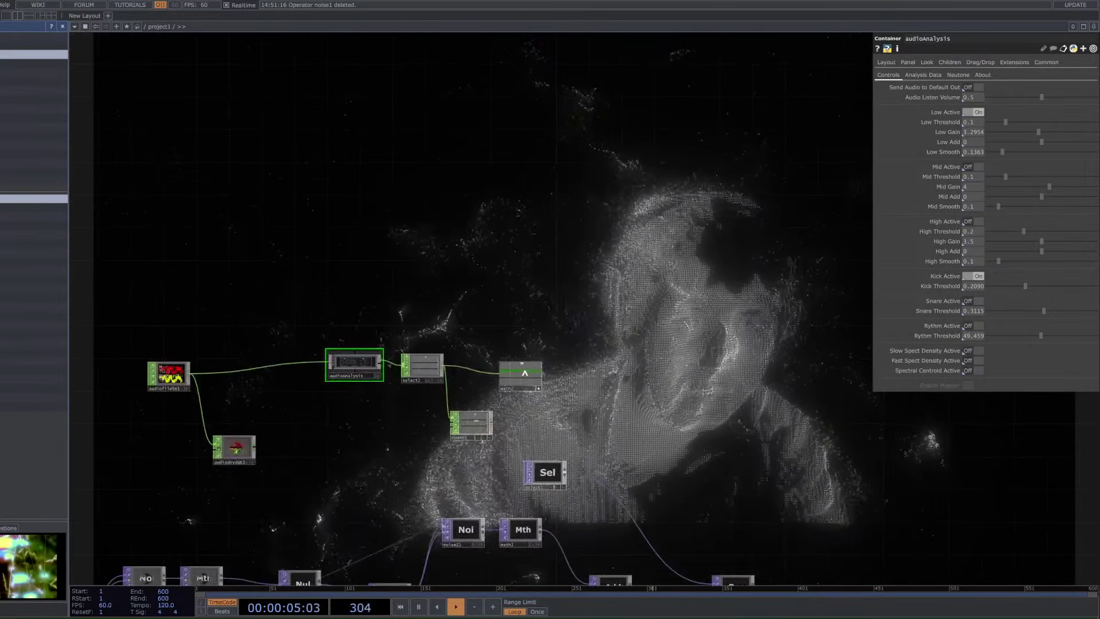
pyautogui.click(514, 379)
pyautogui.scroll(-3, 532, 393)
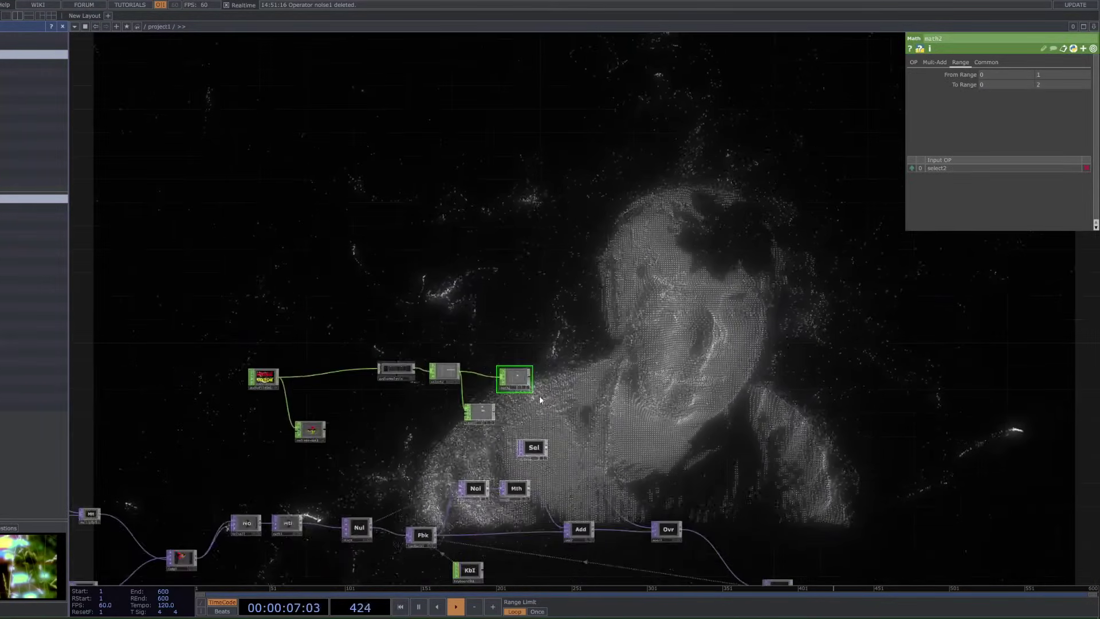
pyautogui.scroll(-3, 589, 368)
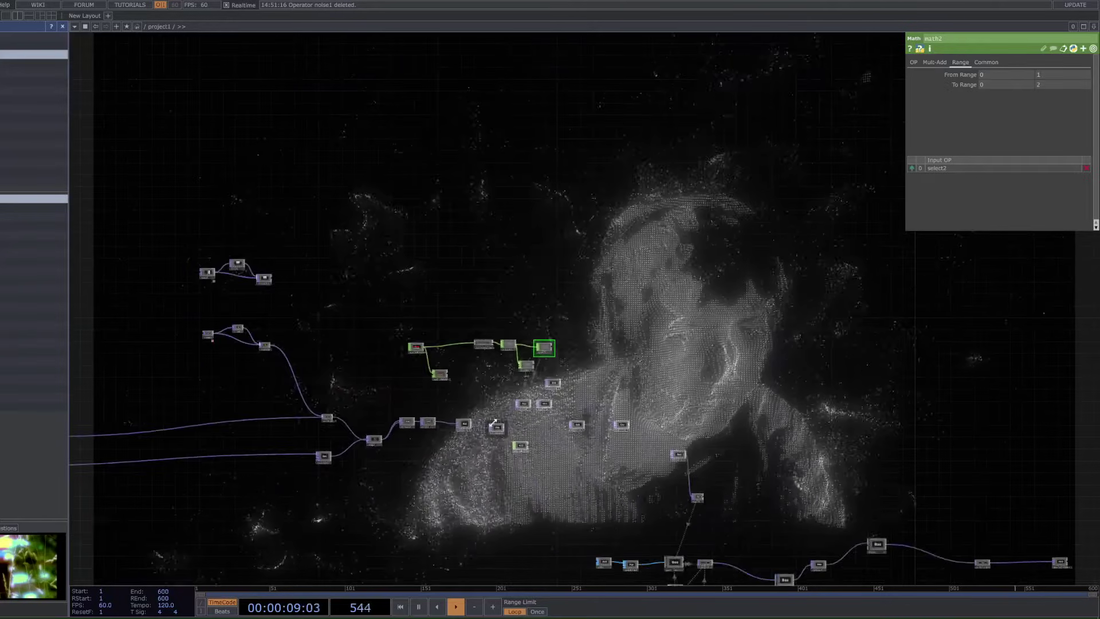
# Step: Delete the unused three-node branch ending in reorder3, which is not wired to the rest of the network
pyautogui.moveTo(324, 327); pyautogui.dragTo(411, 319)
pyautogui.moveTo(410, 287); pyautogui.dragTo(291, 251, button='right')
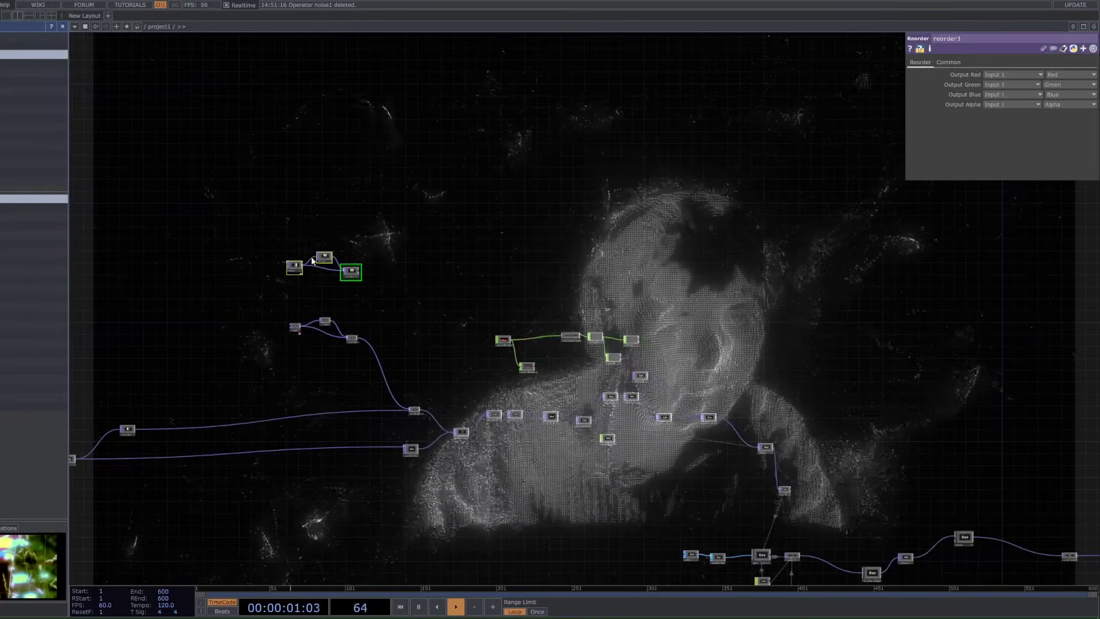
pyautogui.scroll(2, 327, 287)
pyautogui.press('Delete')
pyautogui.moveTo(405, 306); pyautogui.dragTo(324, 258)
pyautogui.scroll(-3, 335, 265)
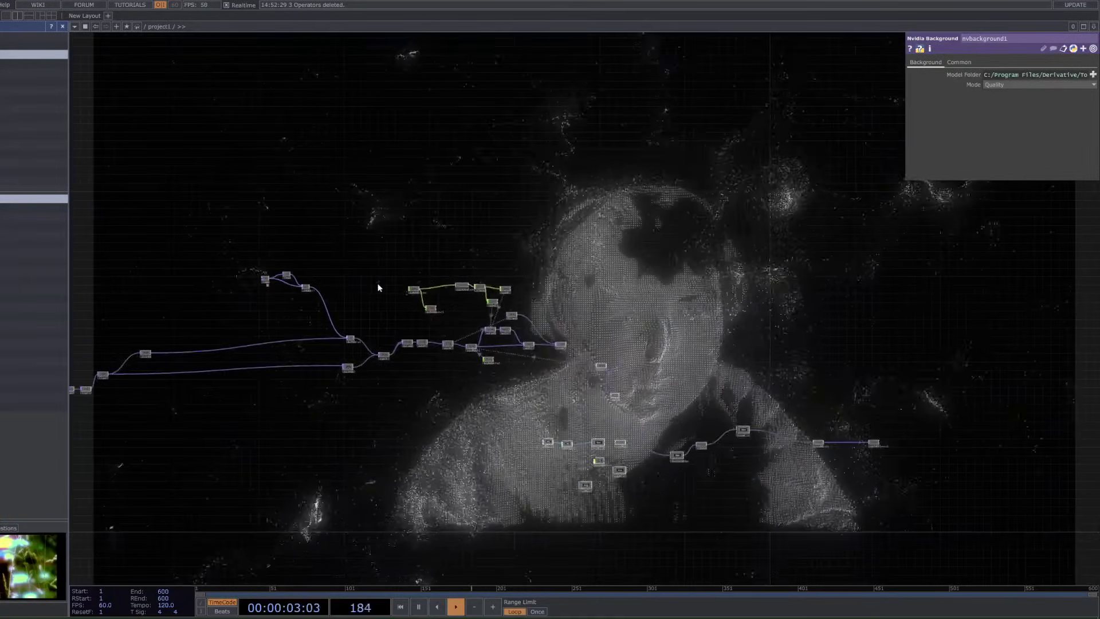